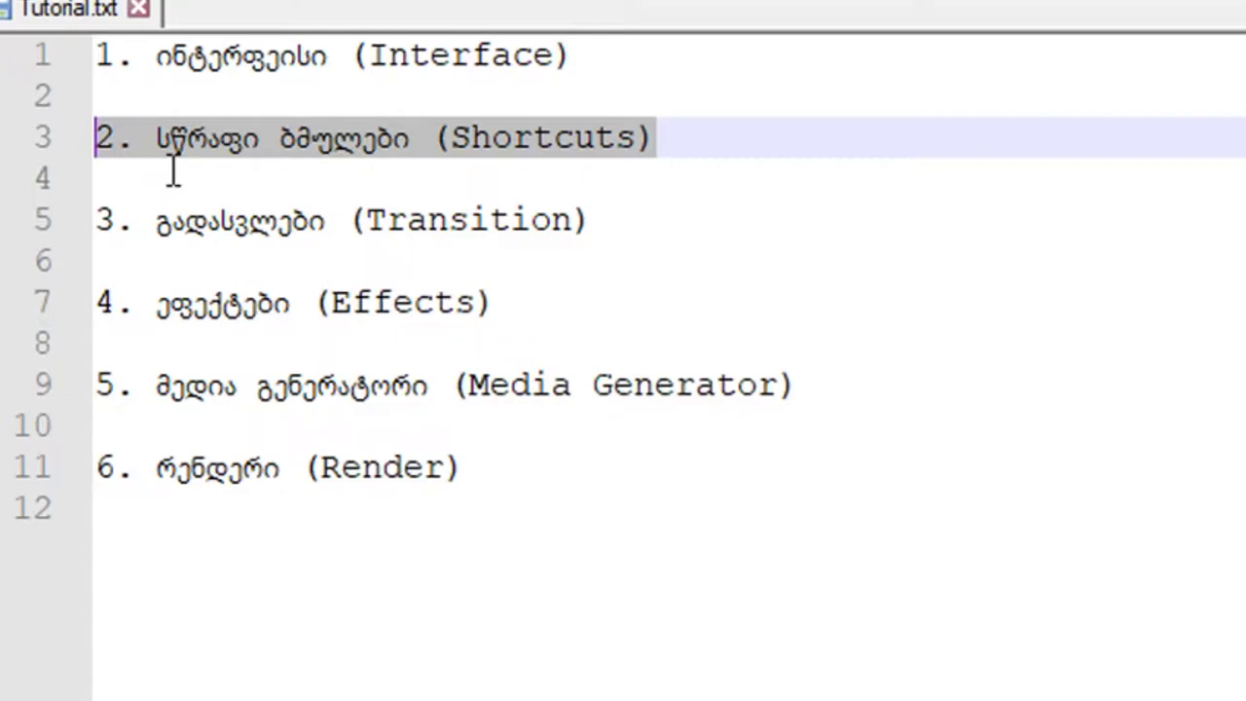
# Step: Highlight the Transition, Render and Interface lines one after another in the Tutorial.txt outline
pyautogui.moveTo(610, 217); pyautogui.dragTo(100, 237)
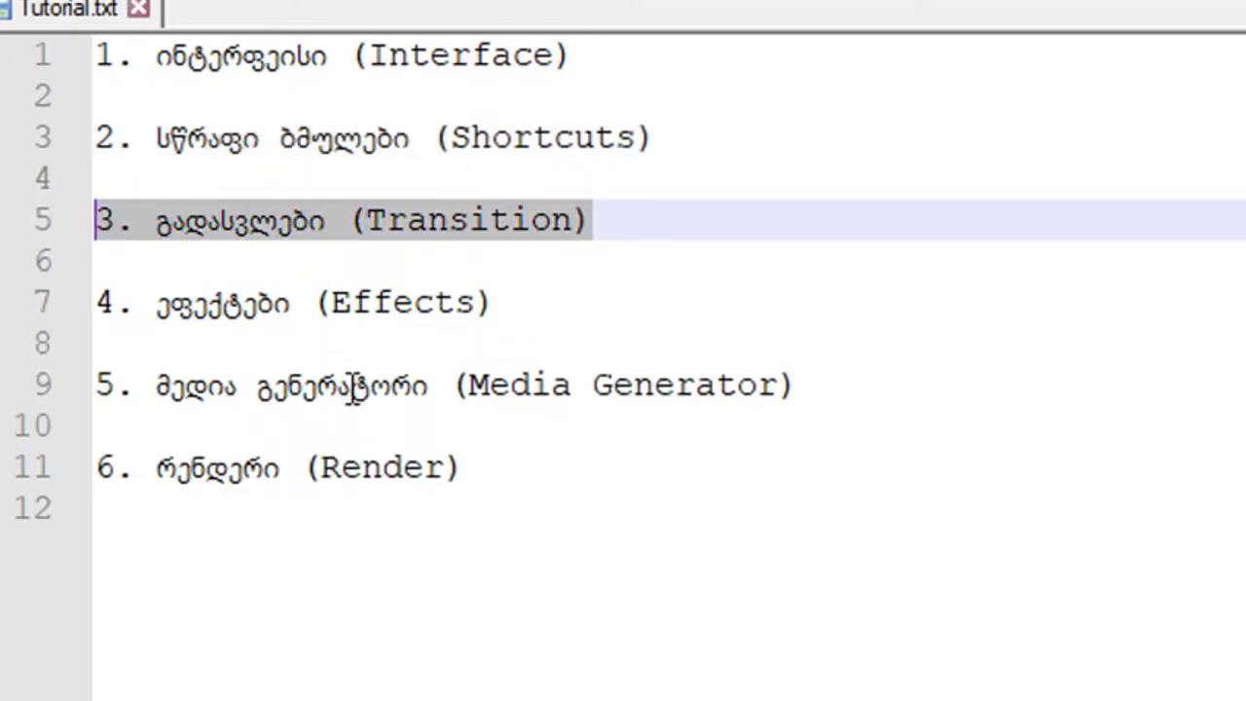
pyautogui.moveTo(495, 461); pyautogui.dragTo(84, 478)
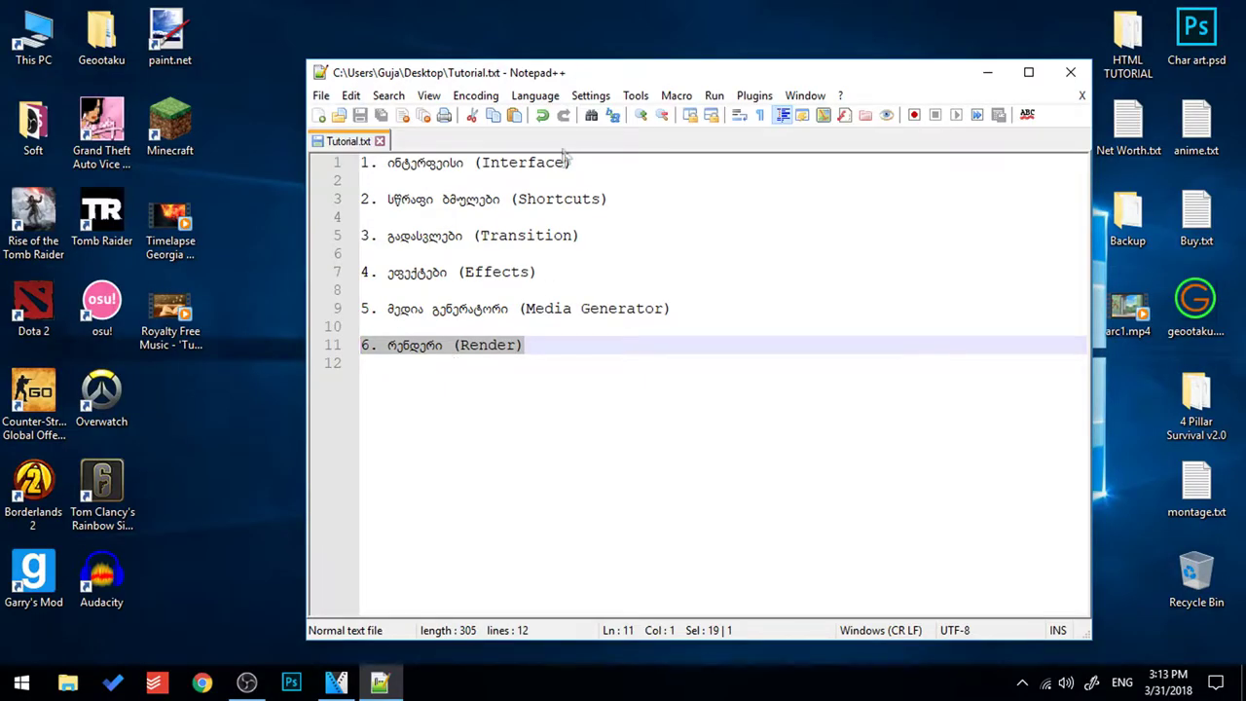
pyautogui.moveTo(599, 167); pyautogui.dragTo(361, 163)
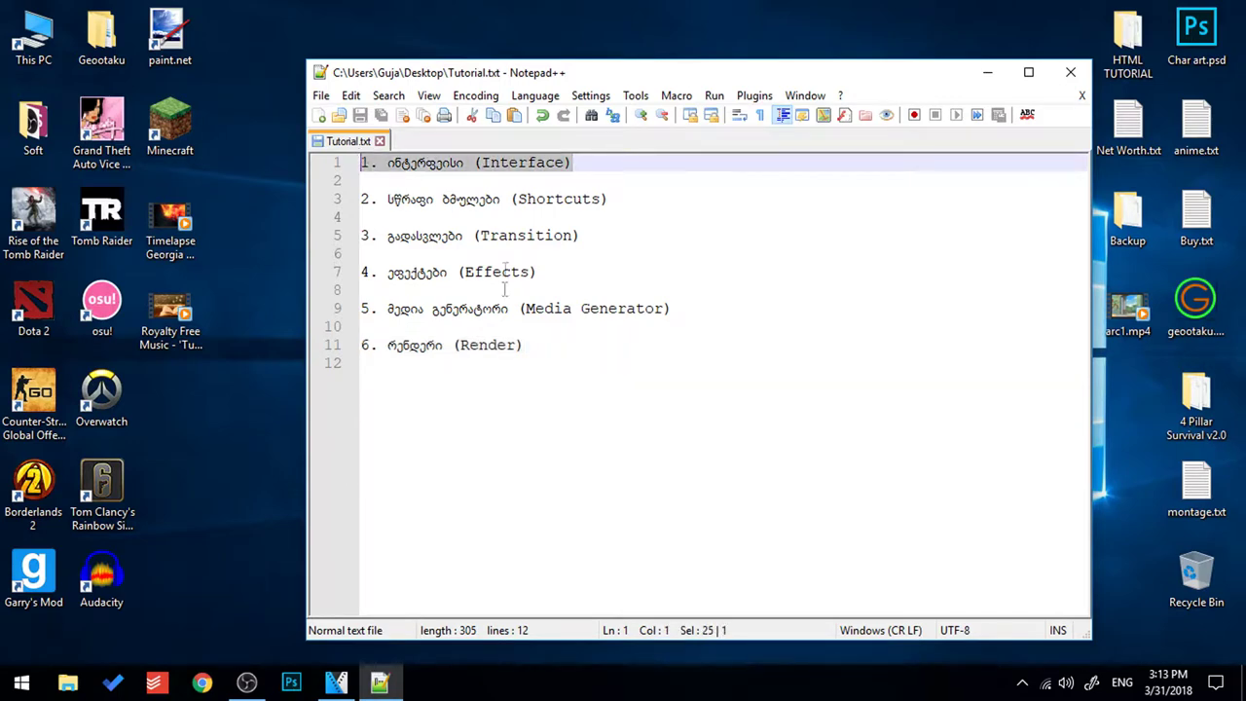
# Step: Switch to VEGAS Pro and close the Trimmer and Master Bus windows
pyautogui.click(336, 681)
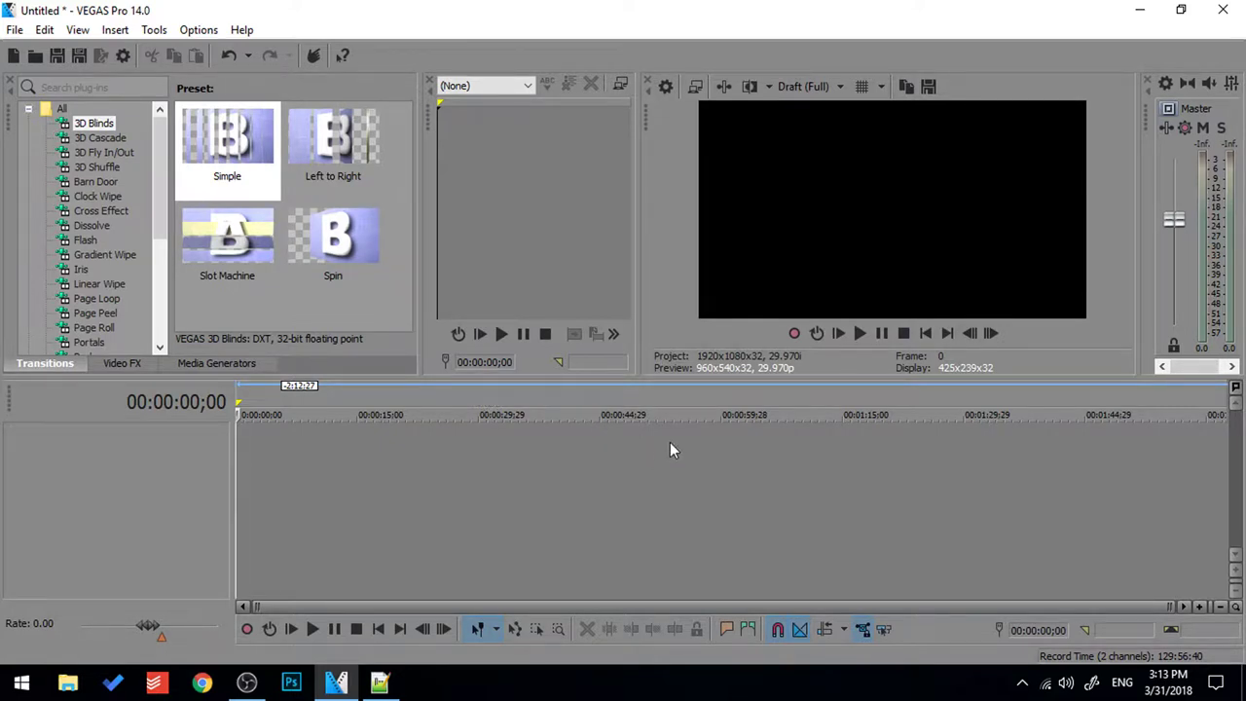
pyautogui.click(429, 81)
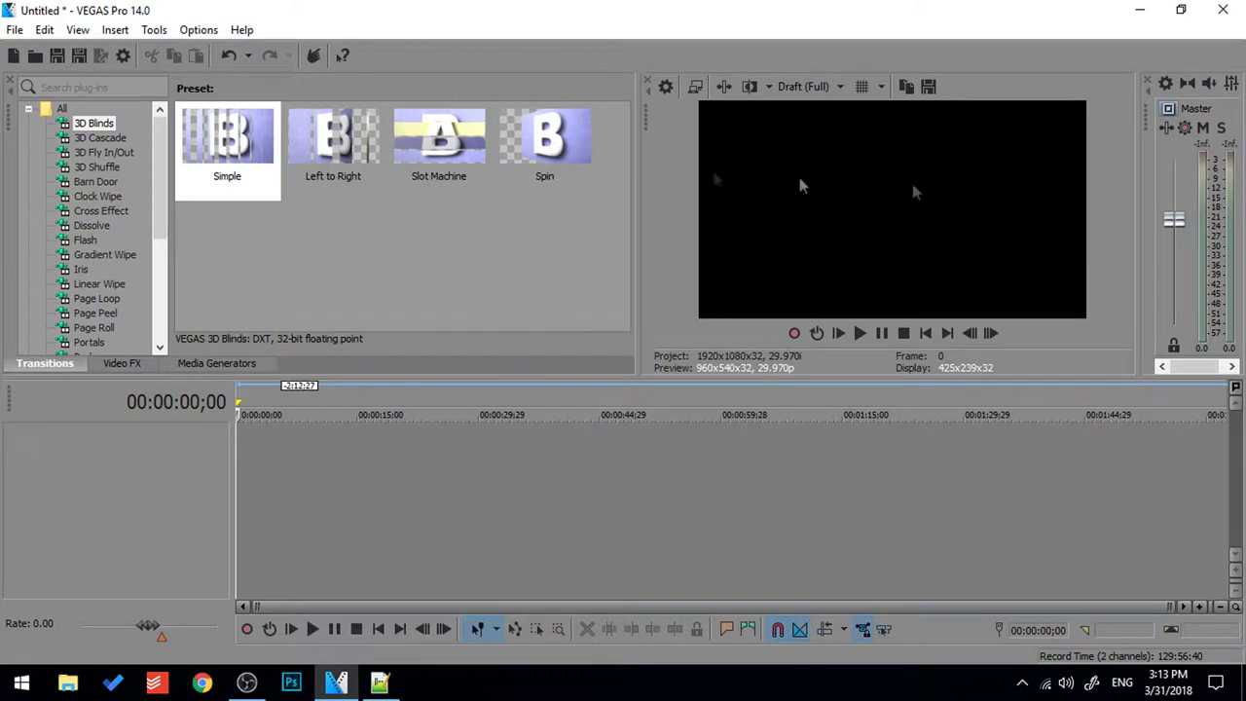
pyautogui.click(1149, 80)
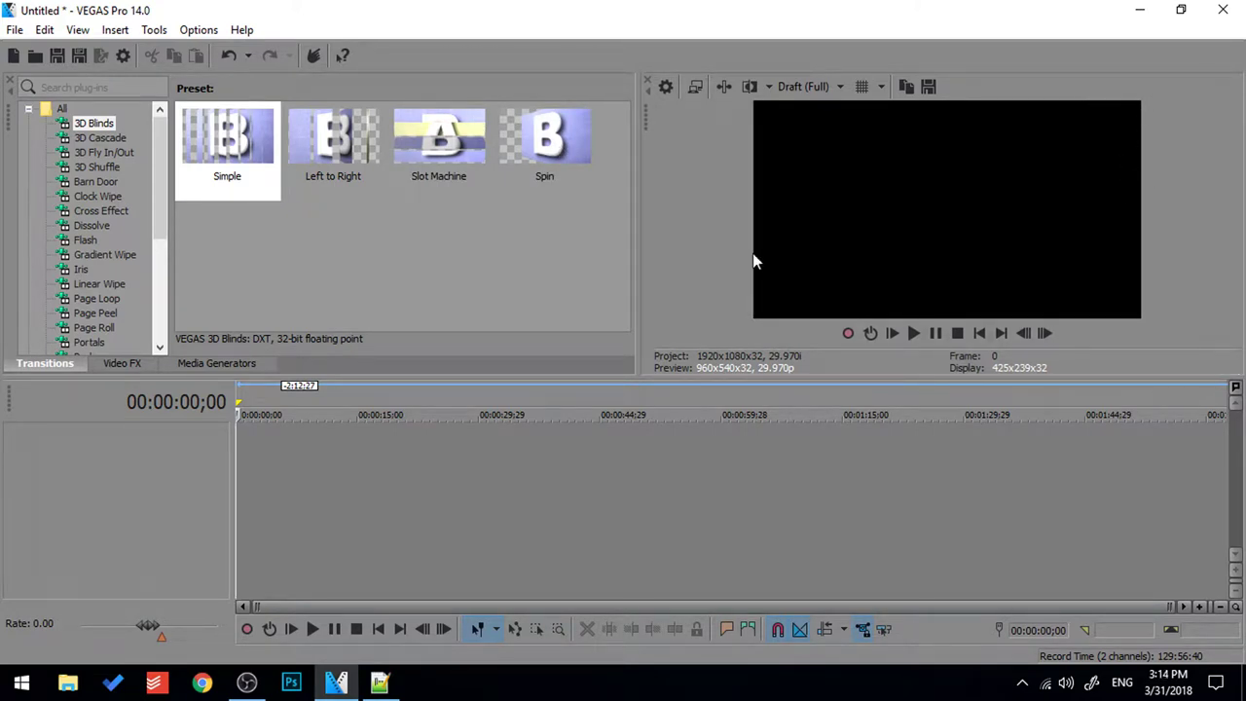
# Step: Switch to the outline in Notepad++, highlight the Shortcuts line and return to VEGAS Pro
pyautogui.click(380, 682)
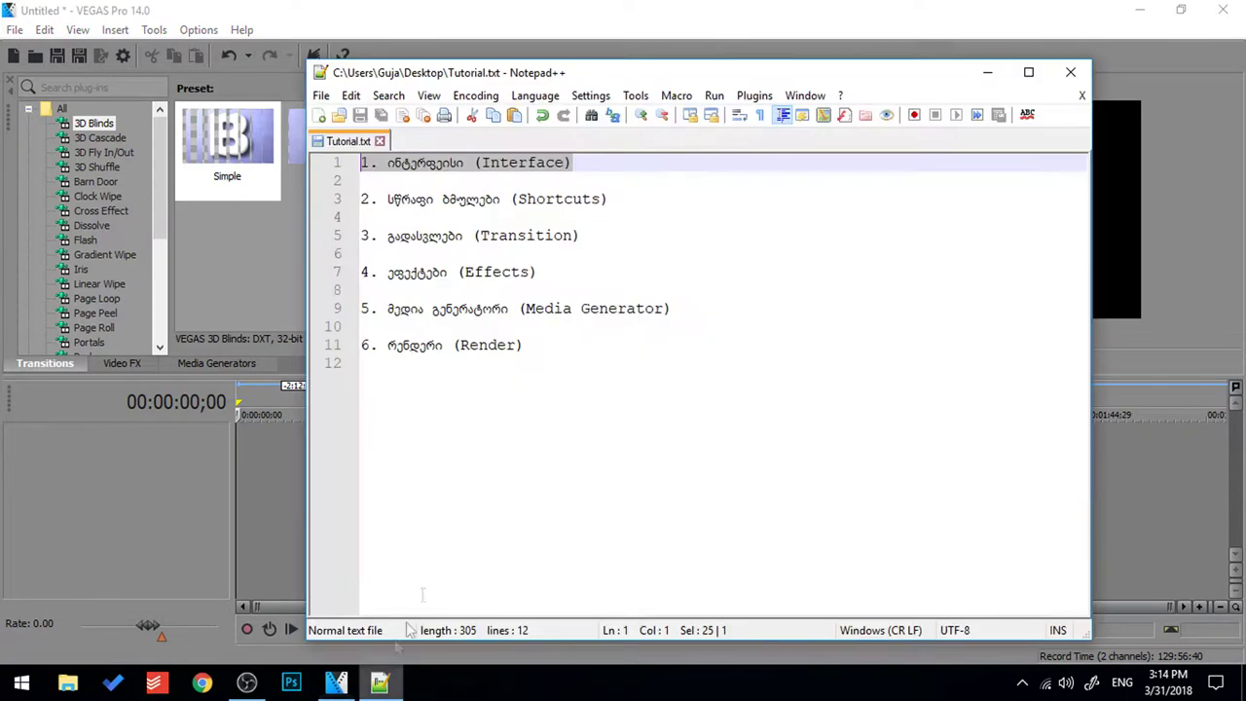
pyautogui.moveTo(621, 198); pyautogui.dragTo(355, 200)
pyautogui.click(399, 10)
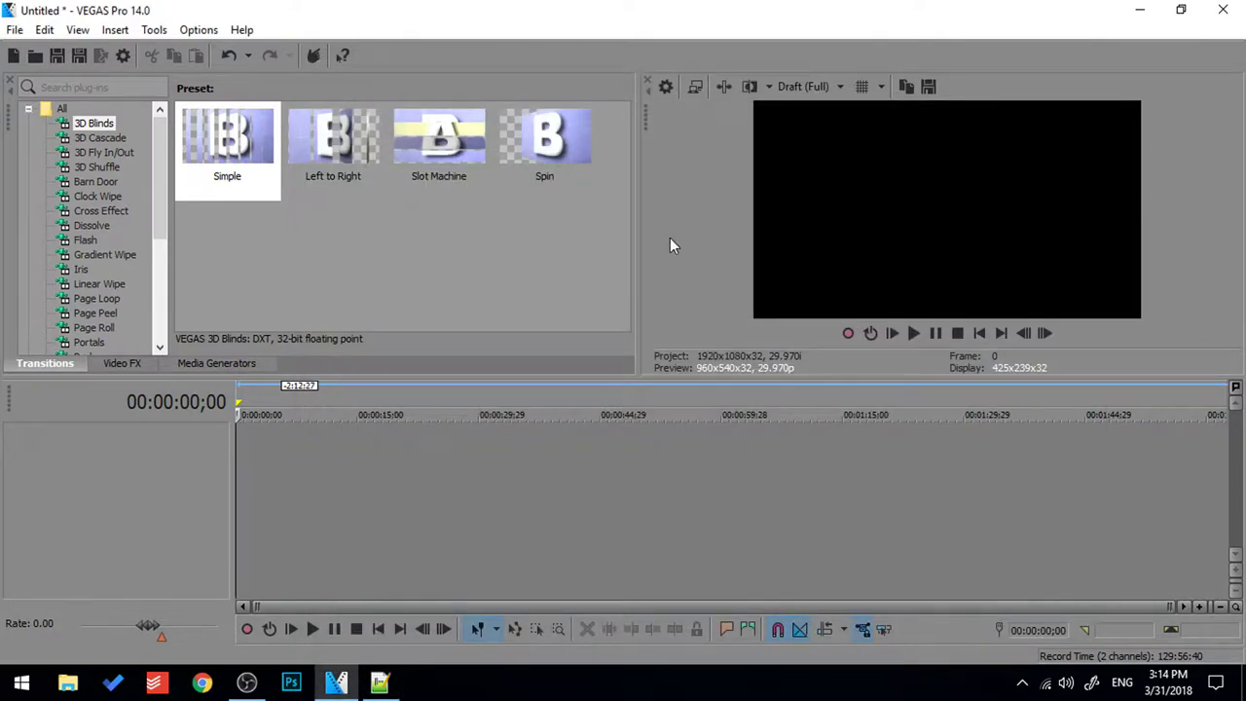
# Step: Open Timelapse Georgia HD.mp4 from the Desktop onto the timeline
pyautogui.click(36, 56)
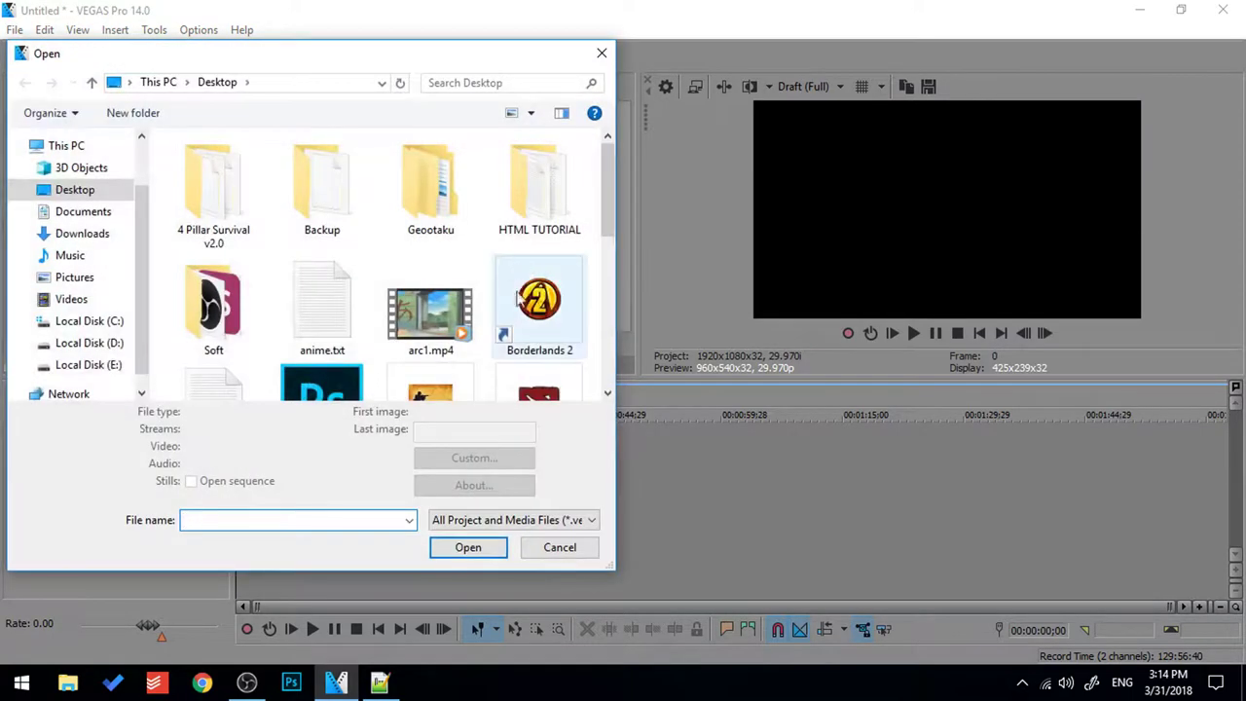
pyautogui.scroll(-5, 513, 310)
pyautogui.click(462, 327)
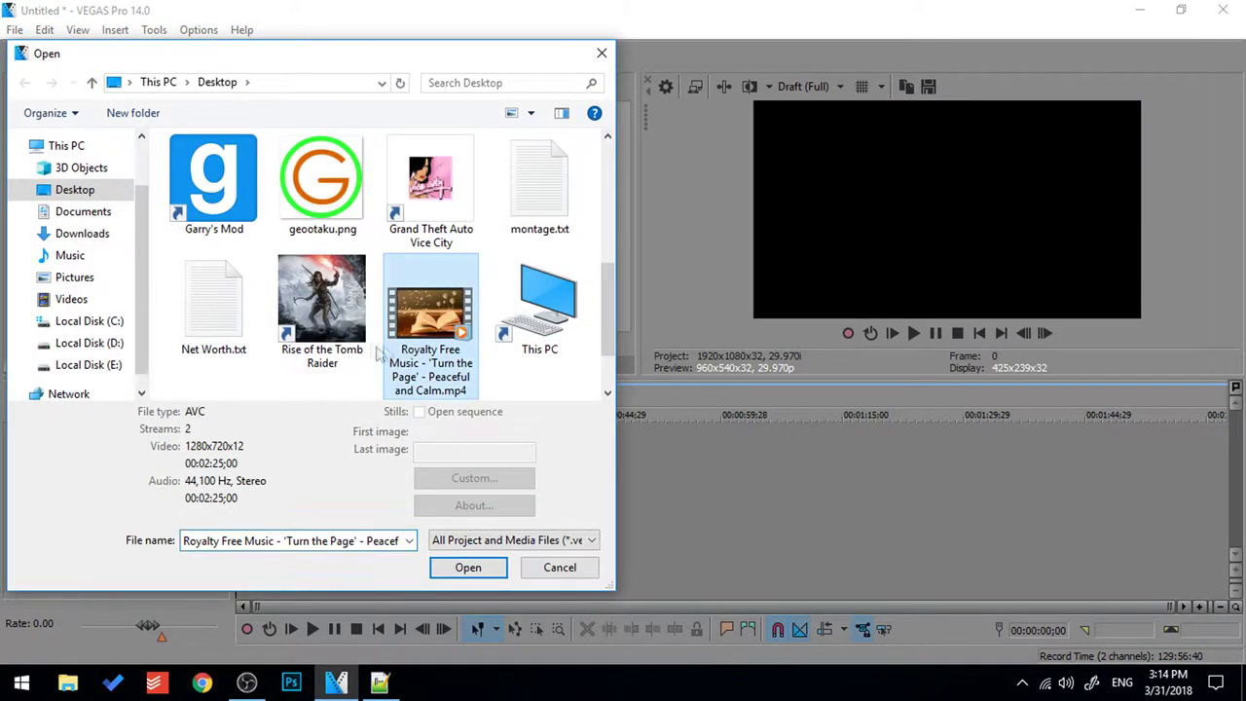
pyautogui.scroll(-2, 462, 327)
pyautogui.click(214, 311)
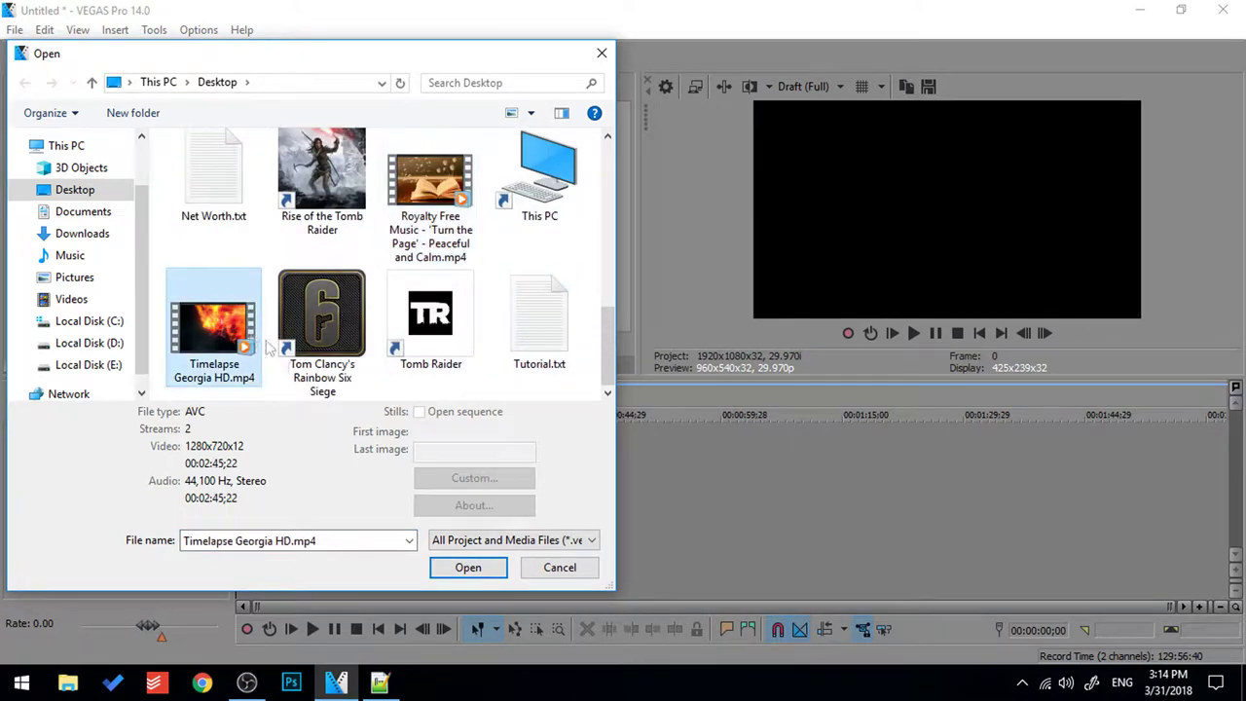
pyautogui.click(468, 568)
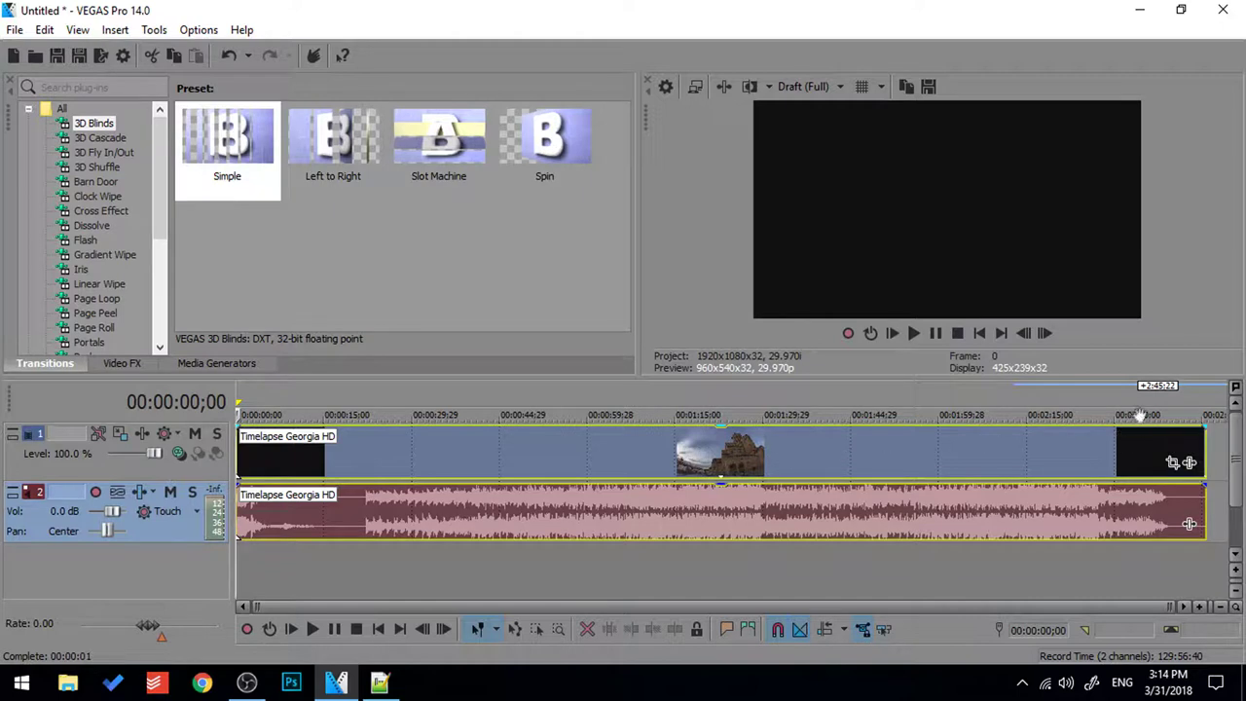
# Step: Play the clip from its start and pause playback at 00:00:02;01
pyautogui.scroll(2, 292, 400)
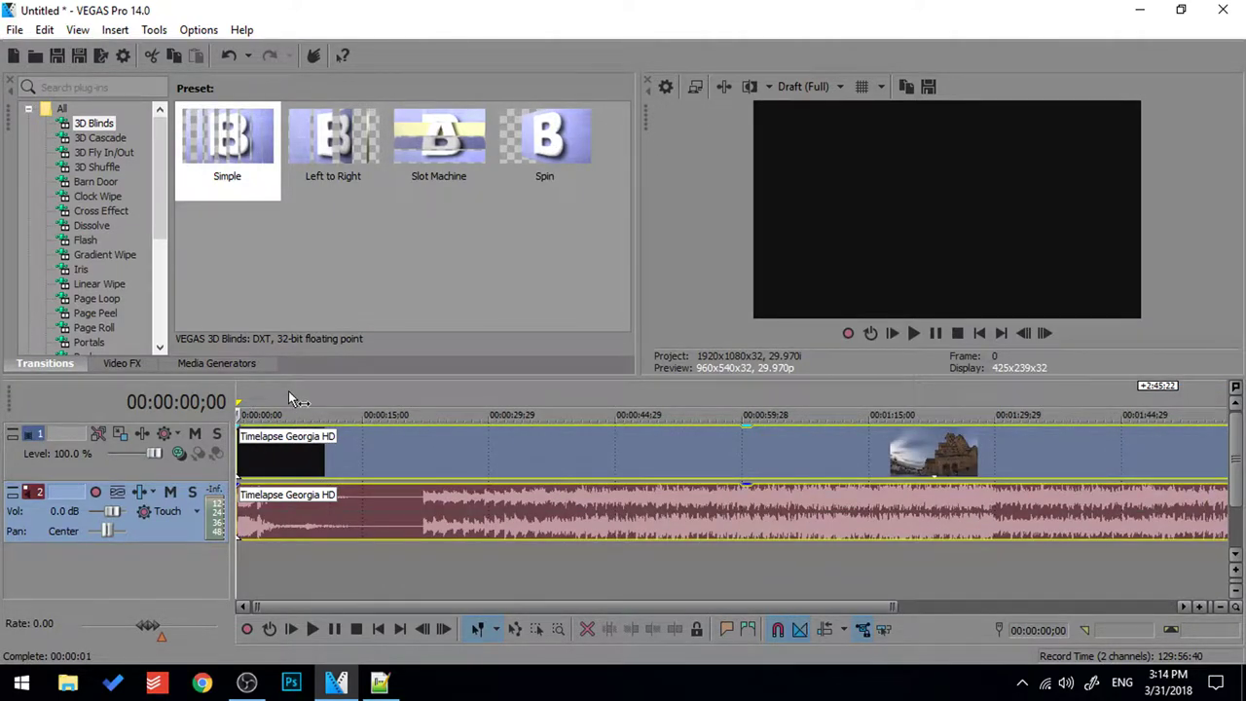
pyautogui.press('Return')
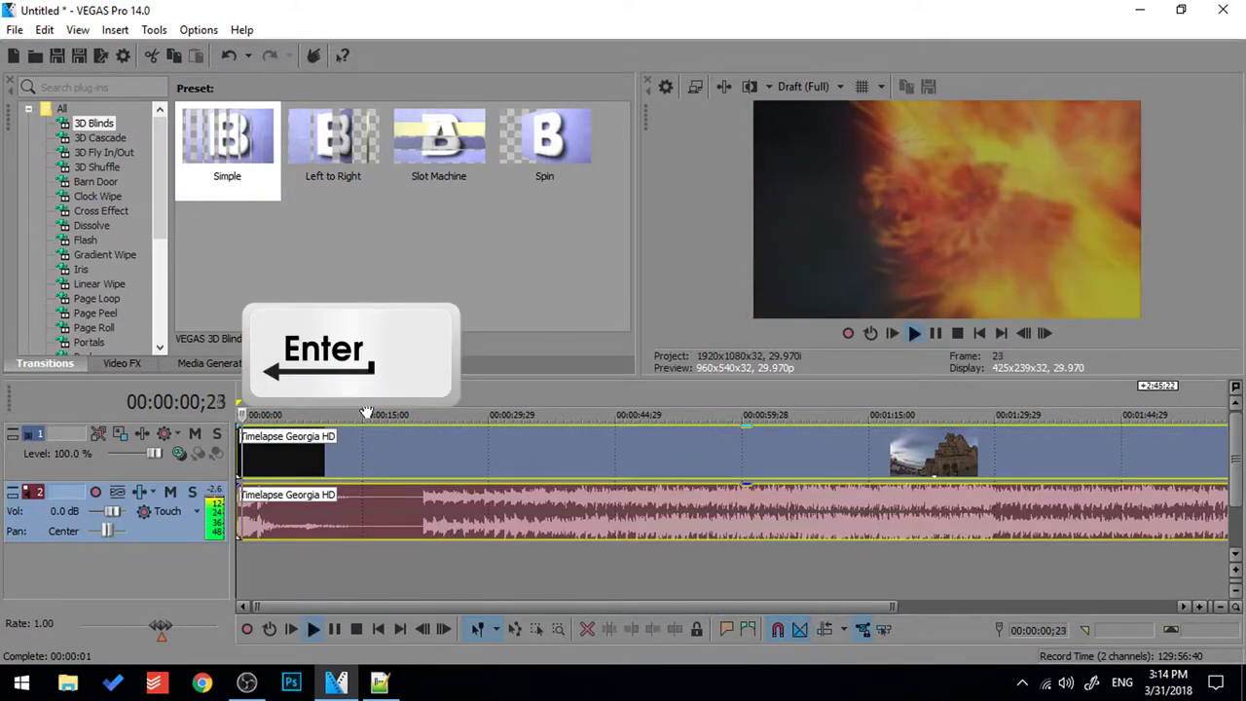
pyautogui.press('Return')
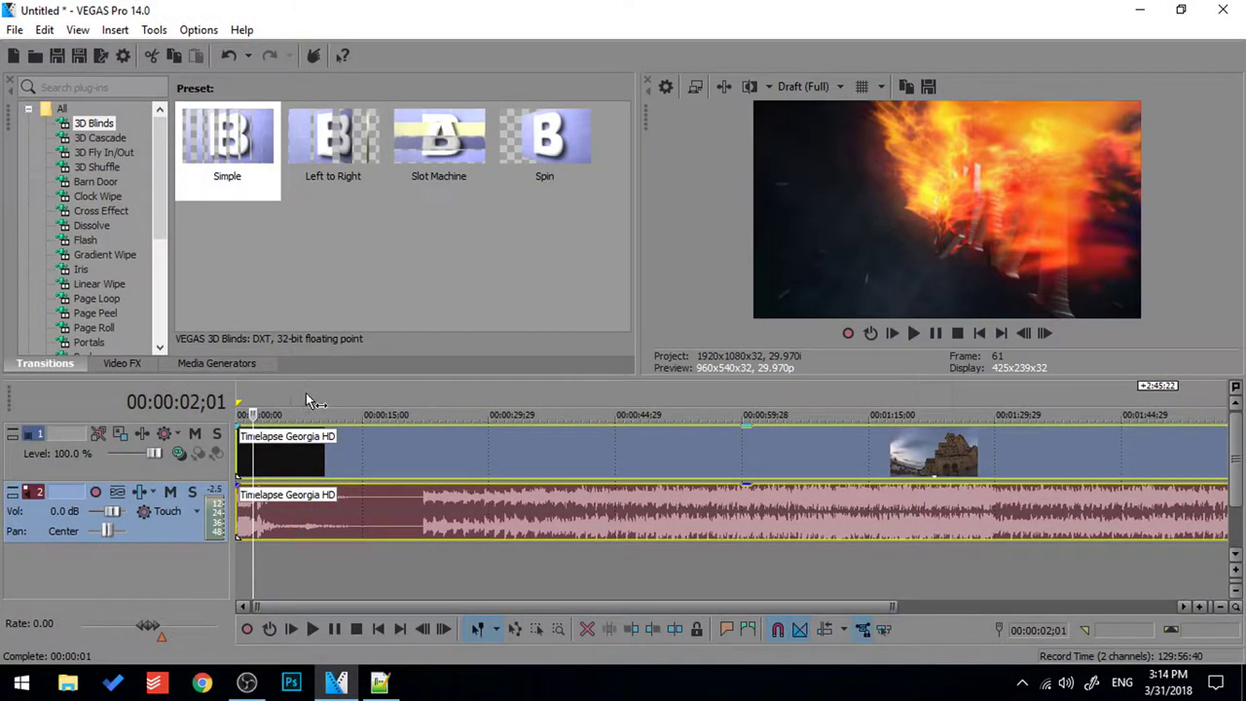
# Step: Compare the title shot around 8 seconds with the mountain shot around 24 to 26 seconds in the preview
pyautogui.click(306, 400)
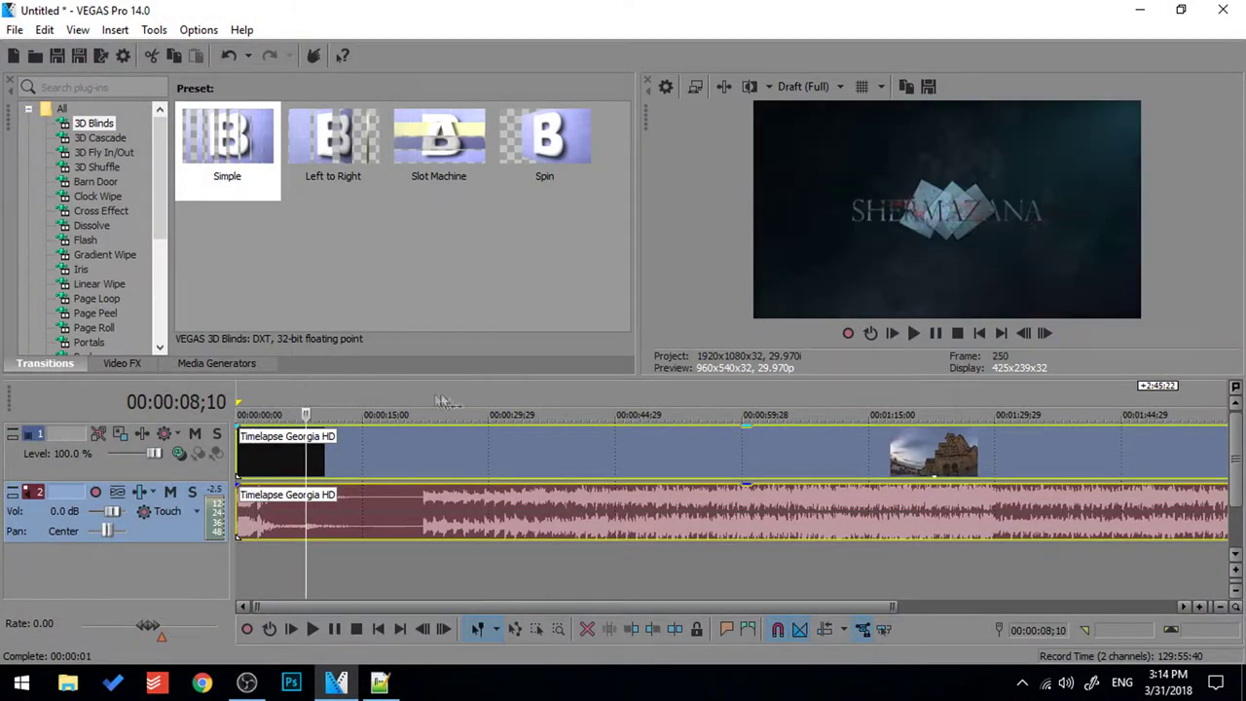
pyautogui.click(459, 399)
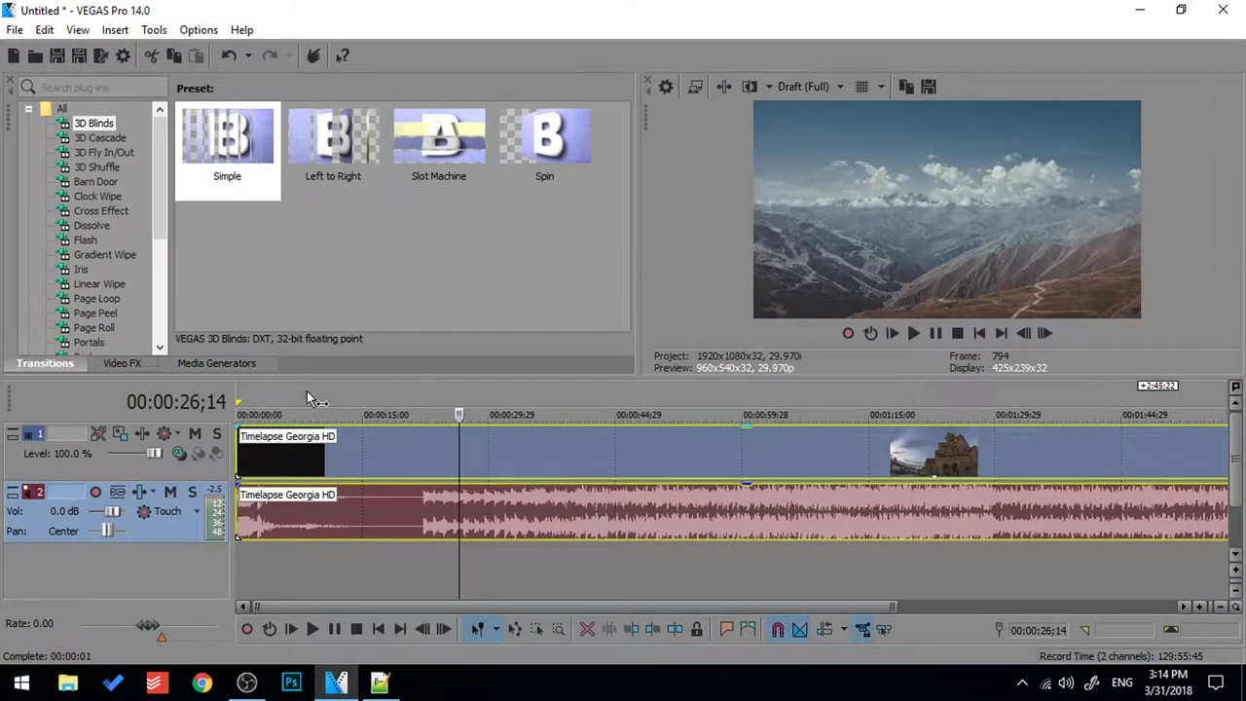
pyautogui.click(307, 396)
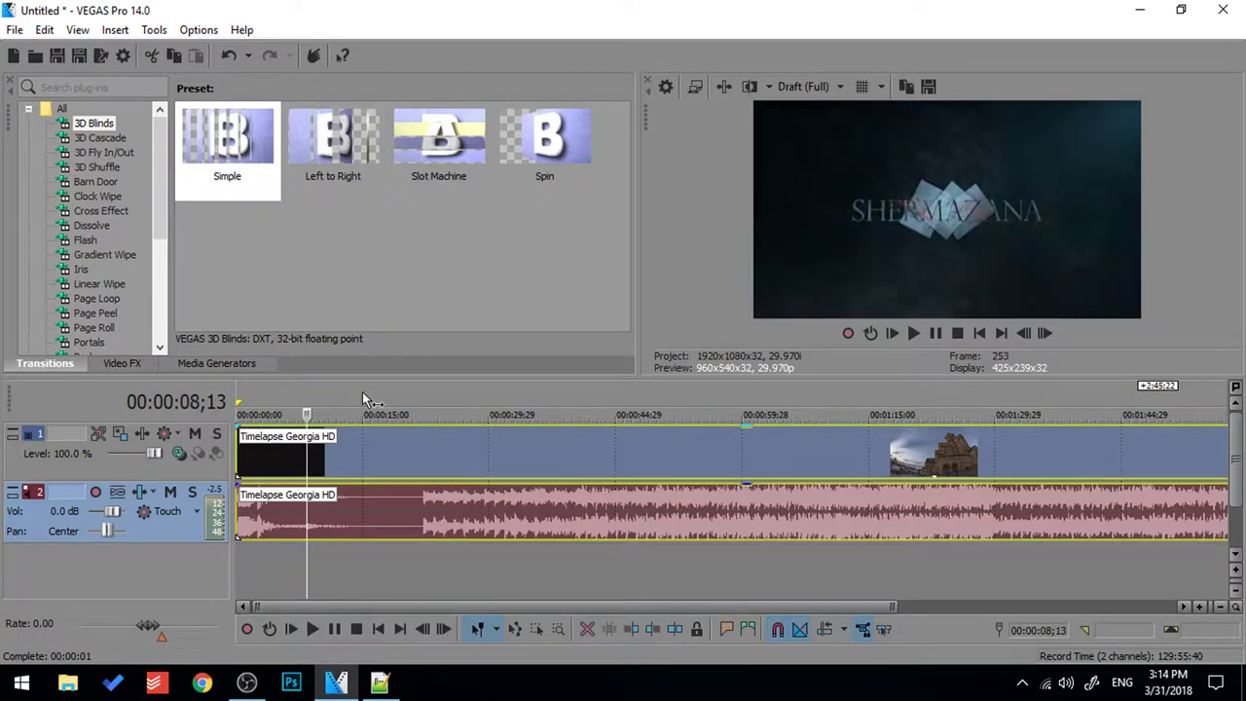
pyautogui.click(436, 396)
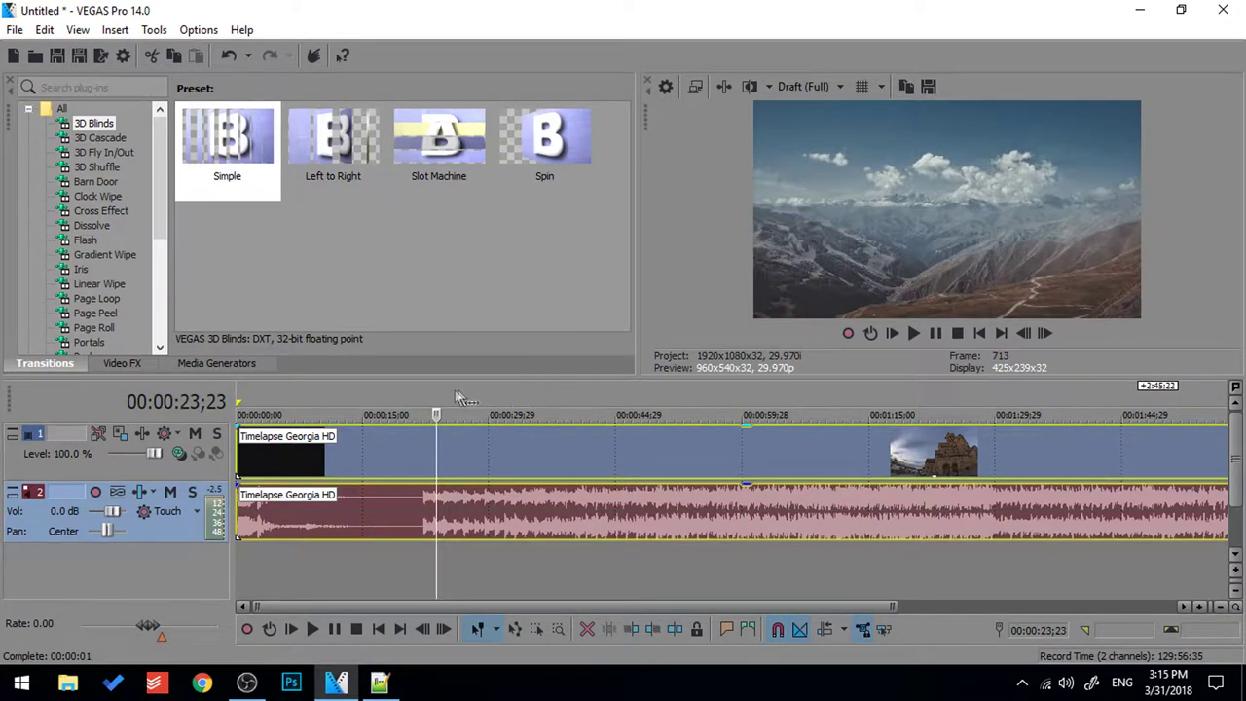
# Step: Play the stretch between the title and the mountain shot and pause at 00:00:22;18
pyautogui.click(413, 398)
pyautogui.scroll(3, 623, 460)
pyautogui.press('space')
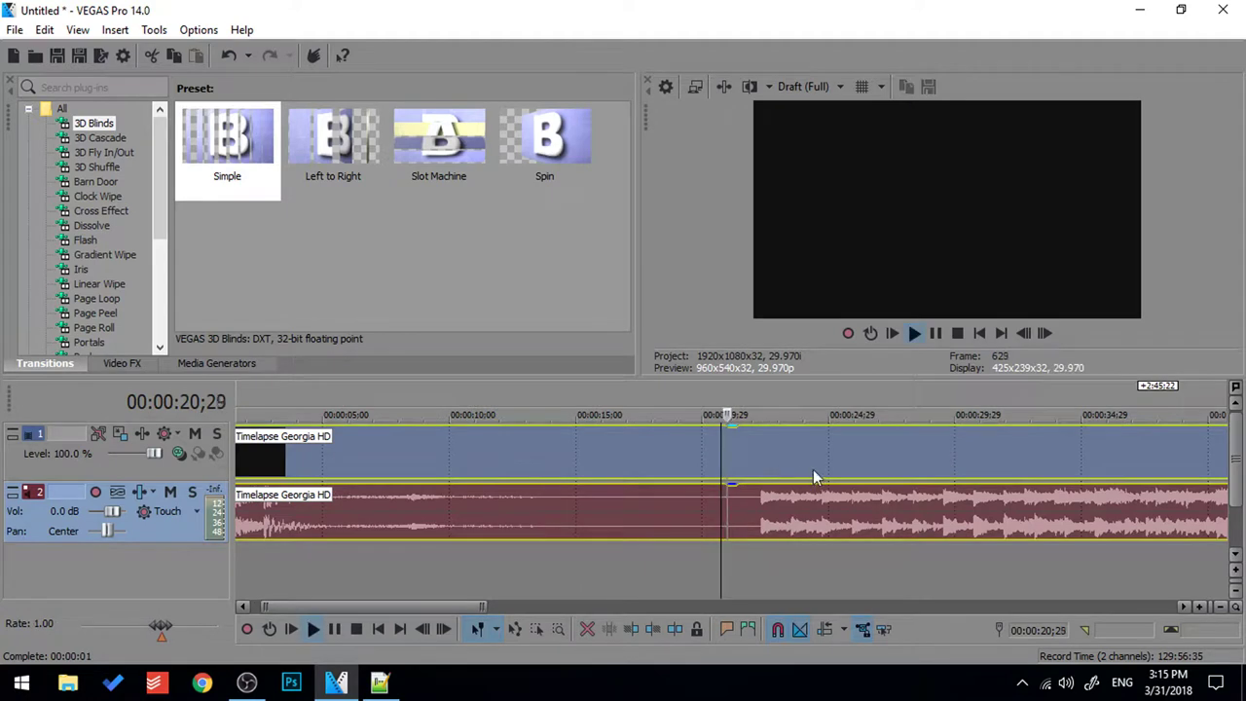
pyautogui.scroll(-1, 818, 479)
pyautogui.scroll(-1, 818, 479)
pyautogui.press('Return')
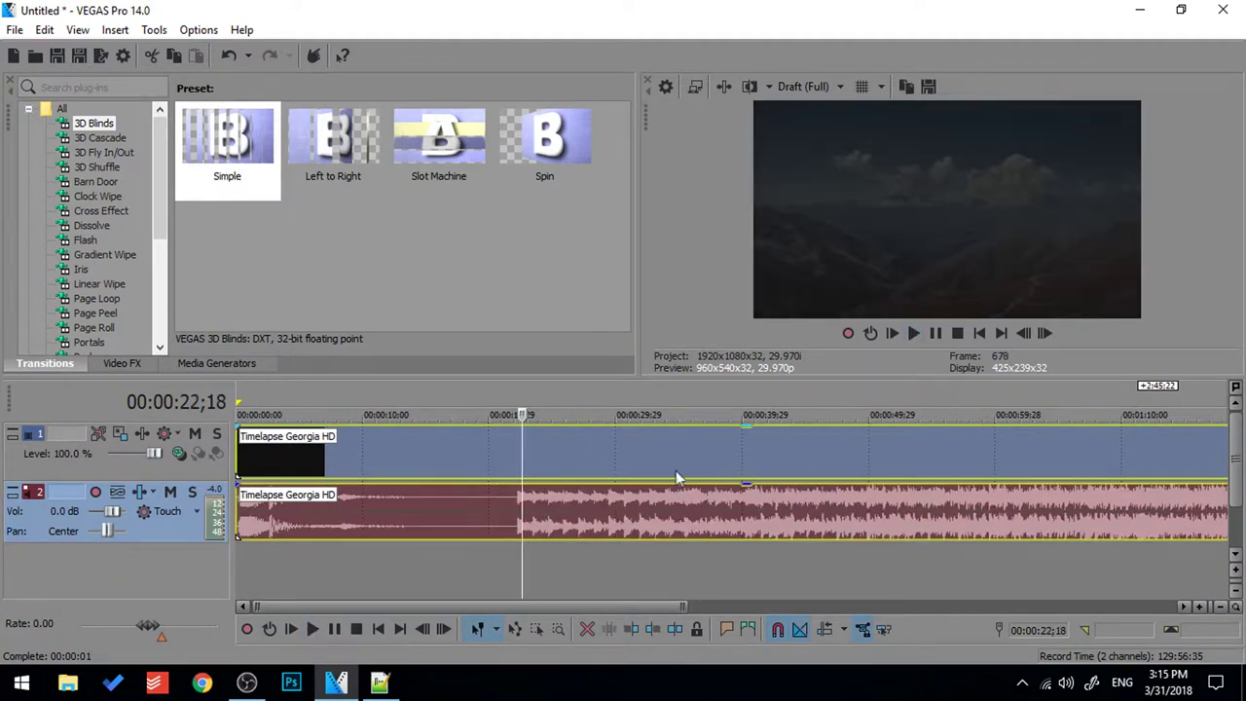
# Step: Move the playhead frame by frame to 00:00:22;03 and split the video and audio there
pyautogui.press('Left')
pyautogui.press('Left')
pyautogui.press('Left')
pyautogui.press('Left')
pyautogui.press('Left')
pyautogui.press('Left')
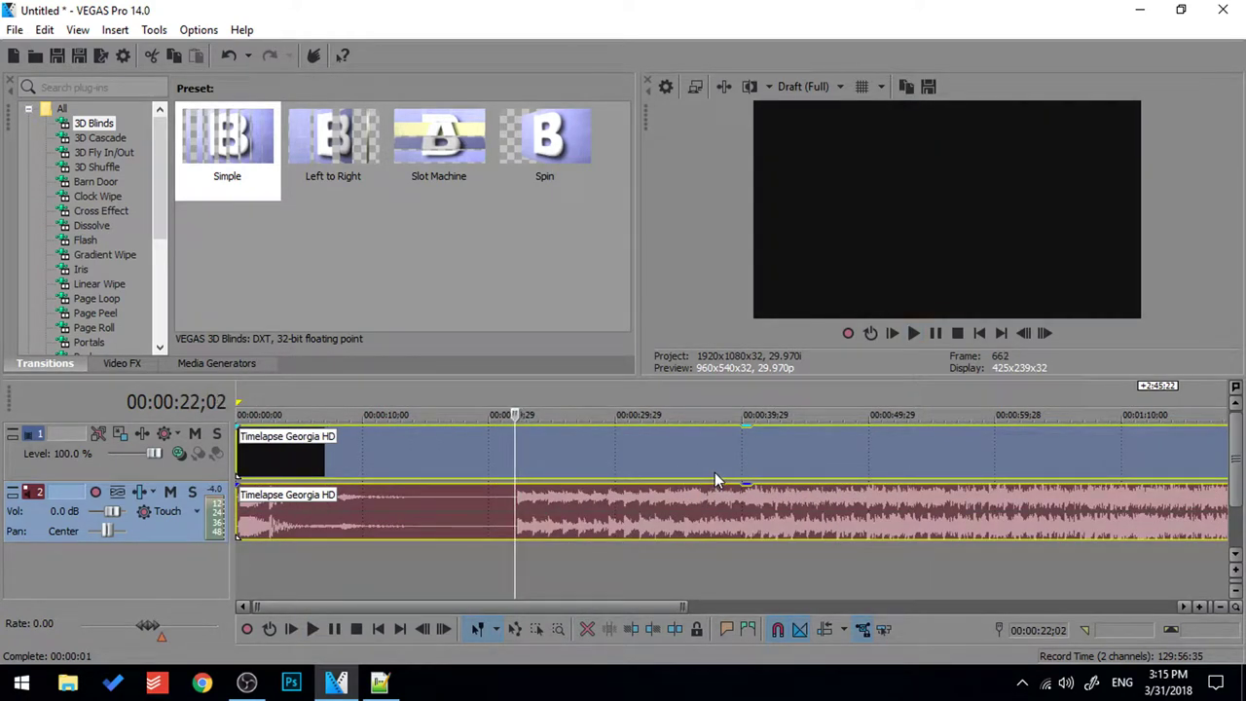
pyautogui.press('Up')
pyautogui.press('Up')
pyautogui.press('Up')
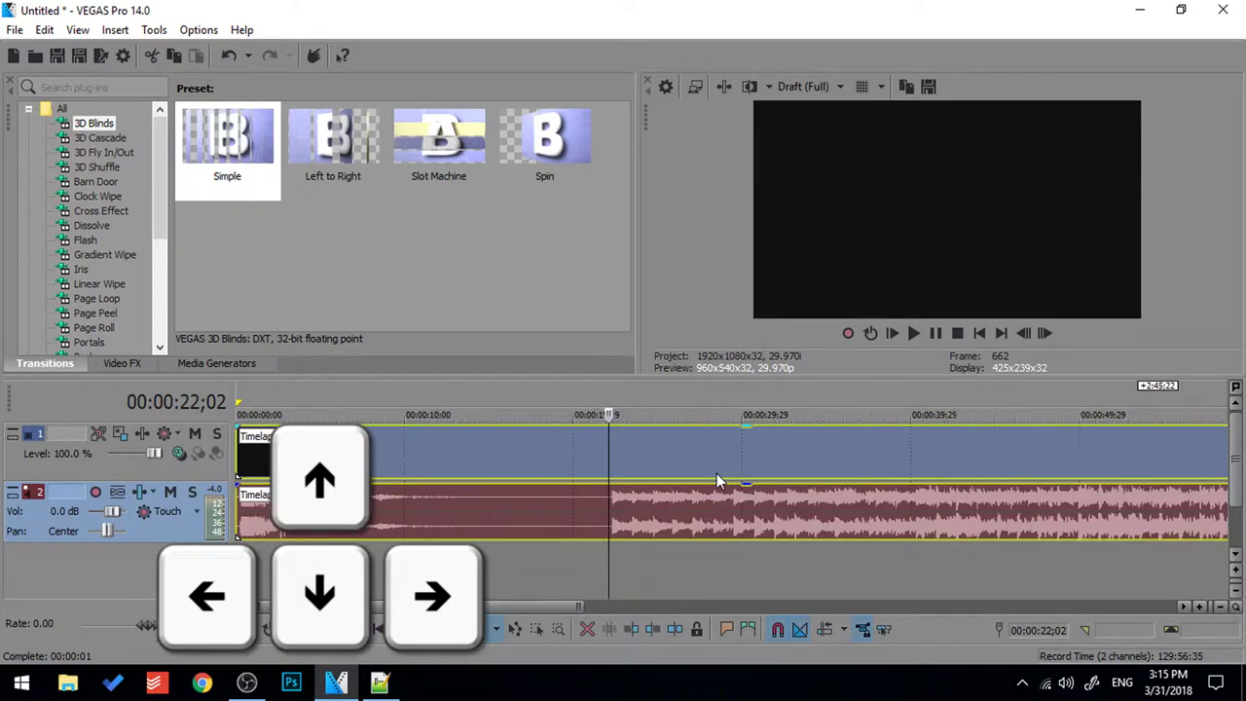
pyautogui.press('Right')
pyautogui.press('Up')
pyautogui.press('Up')
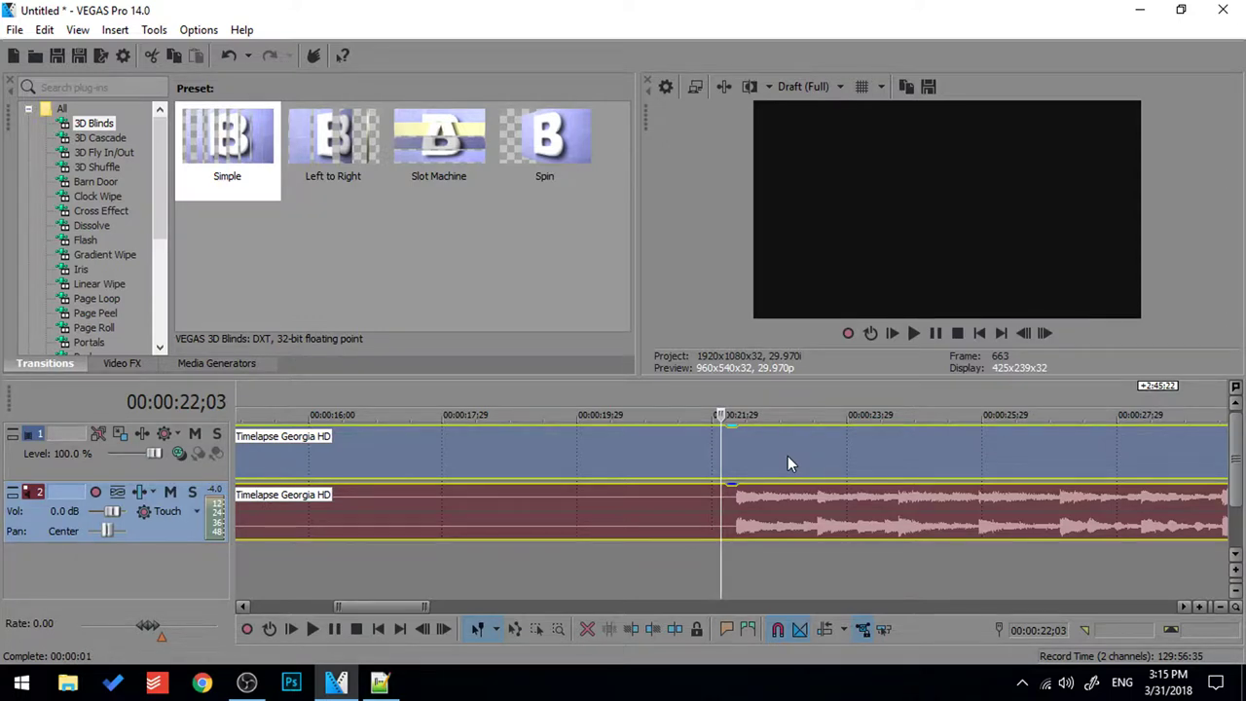
pyautogui.press('s')
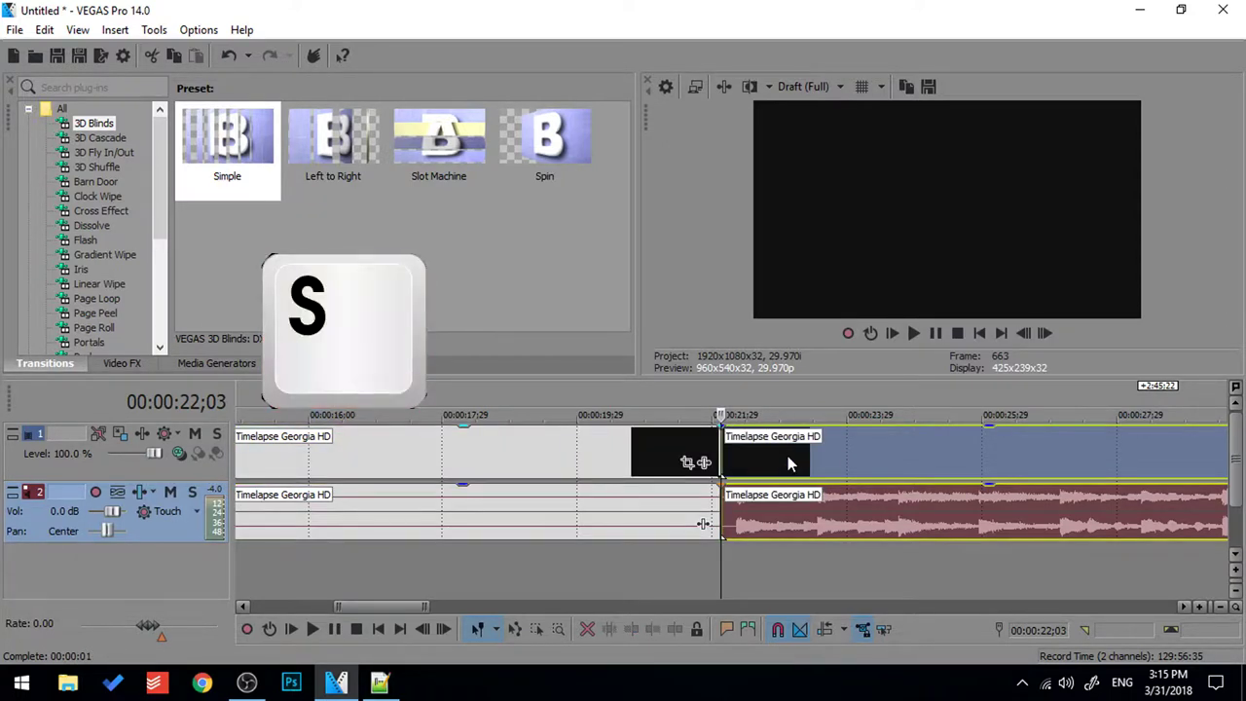
# Step: Delete the intro segment before the split, including its audio
pyautogui.scroll(-4, 704, 521)
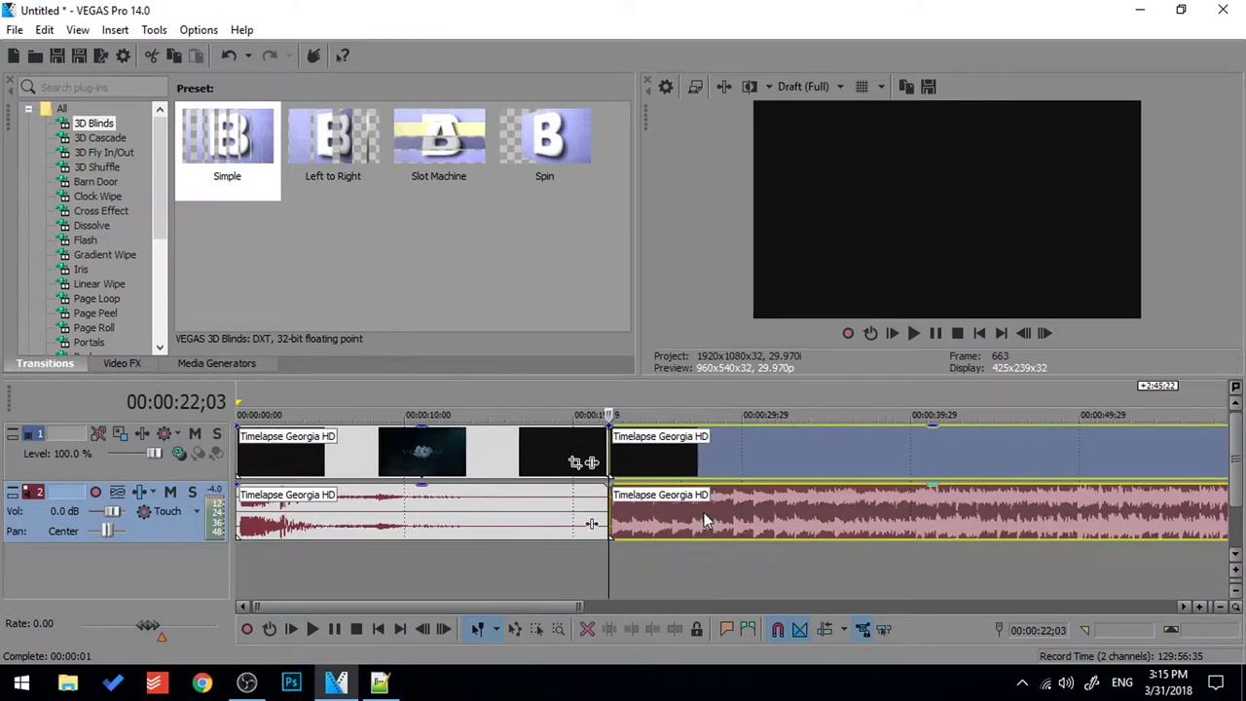
pyautogui.scroll(4, 622, 510)
pyautogui.hscroll(-3, 581, 500)
pyautogui.scroll(-3, 614, 500)
pyautogui.click(325, 451)
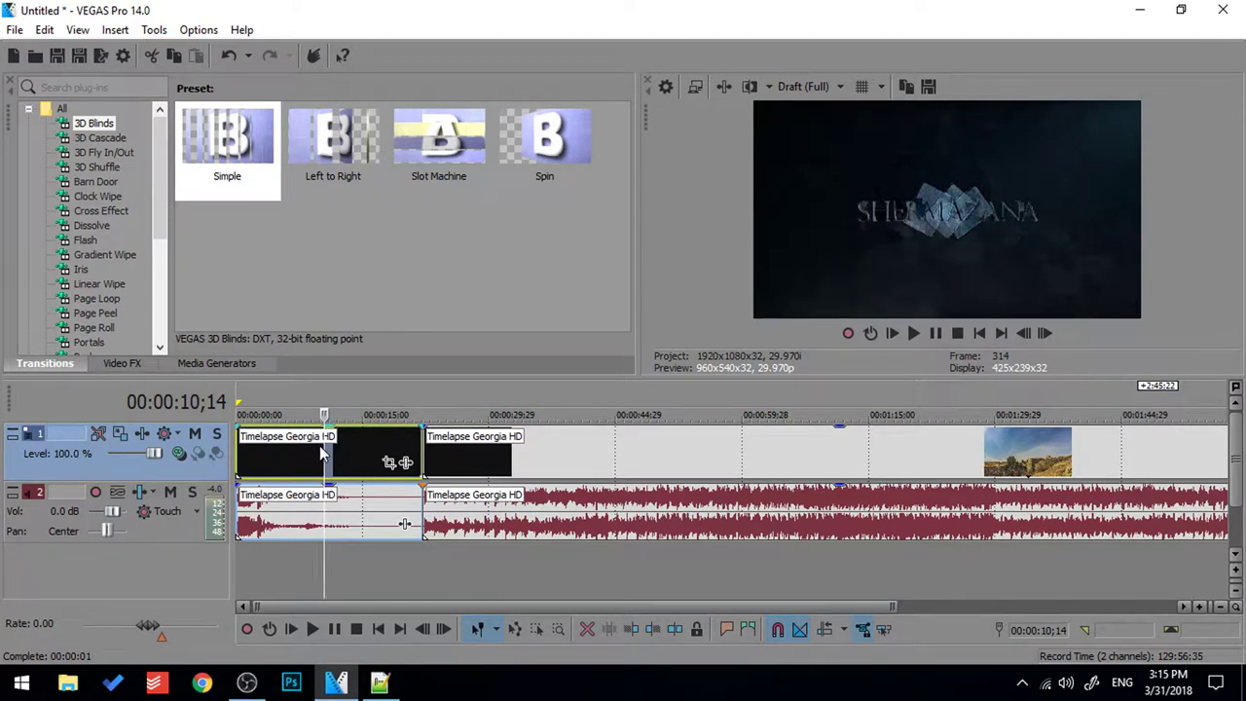
pyautogui.click(321, 531)
pyautogui.click(277, 443)
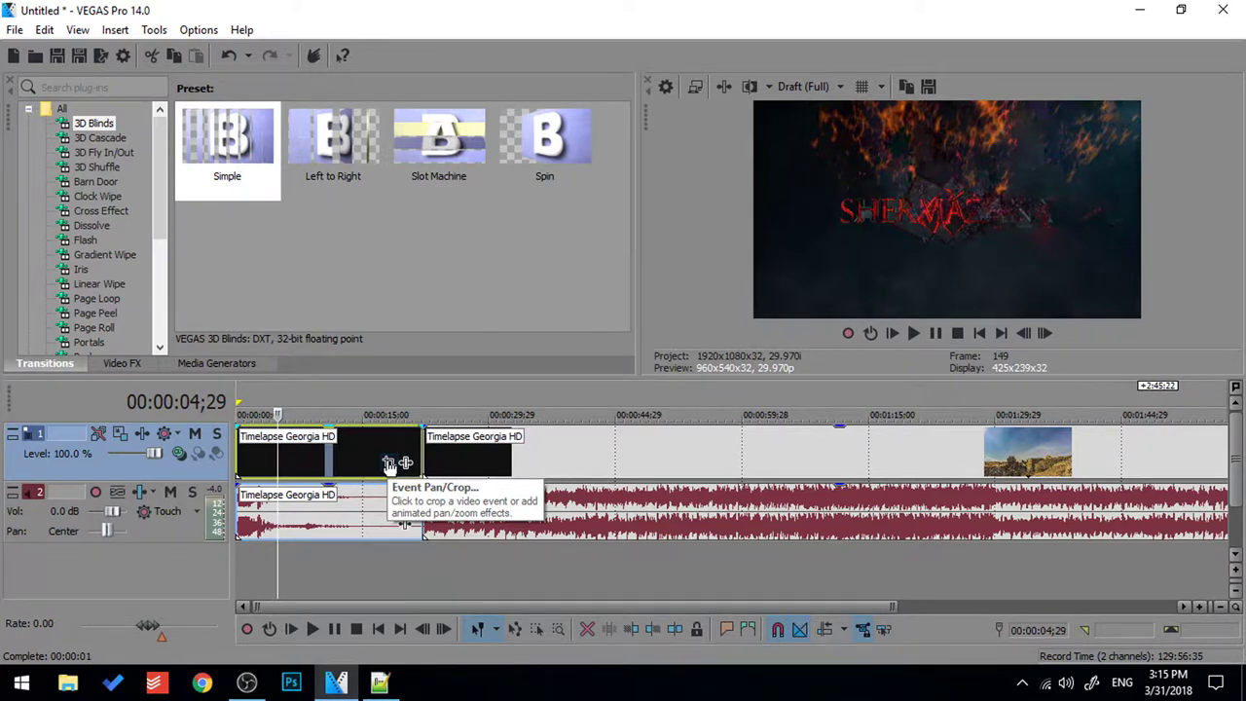
pyautogui.press('Delete')
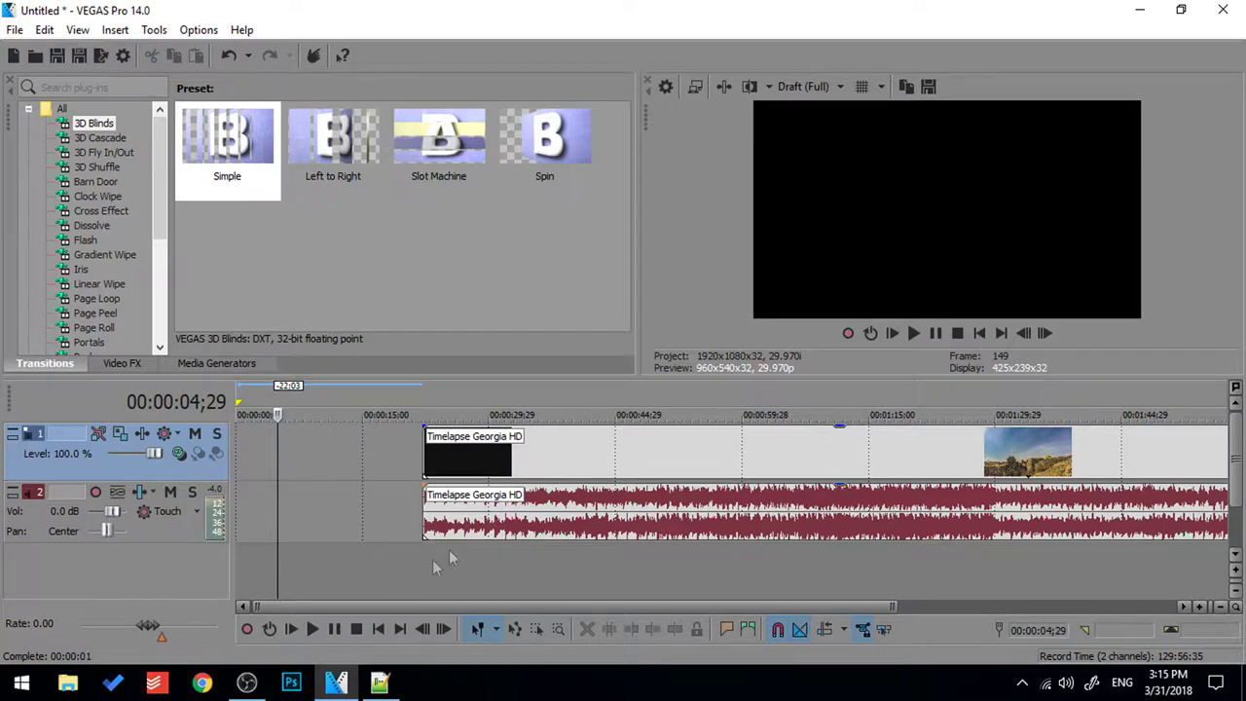
# Step: Move the remaining clip to the start of the timeline and play its opening second
pyautogui.moveTo(767, 463); pyautogui.dragTo(550, 472)
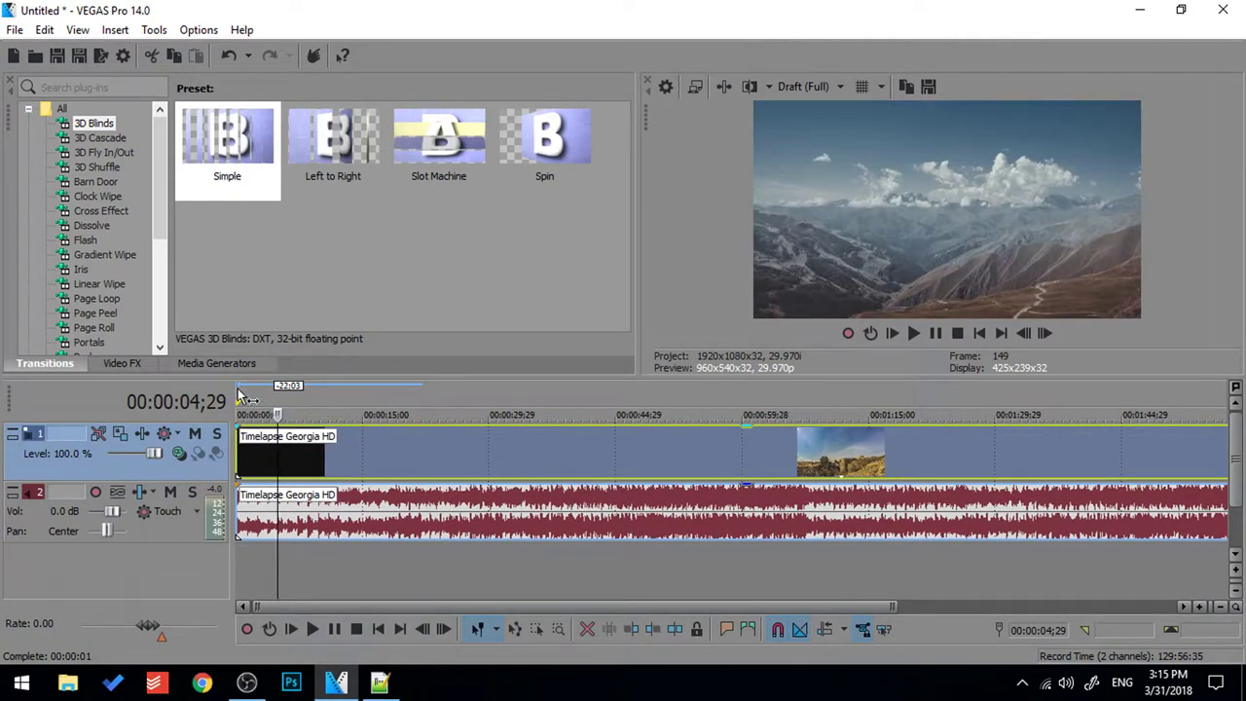
pyautogui.click(241, 401)
pyautogui.press('space')
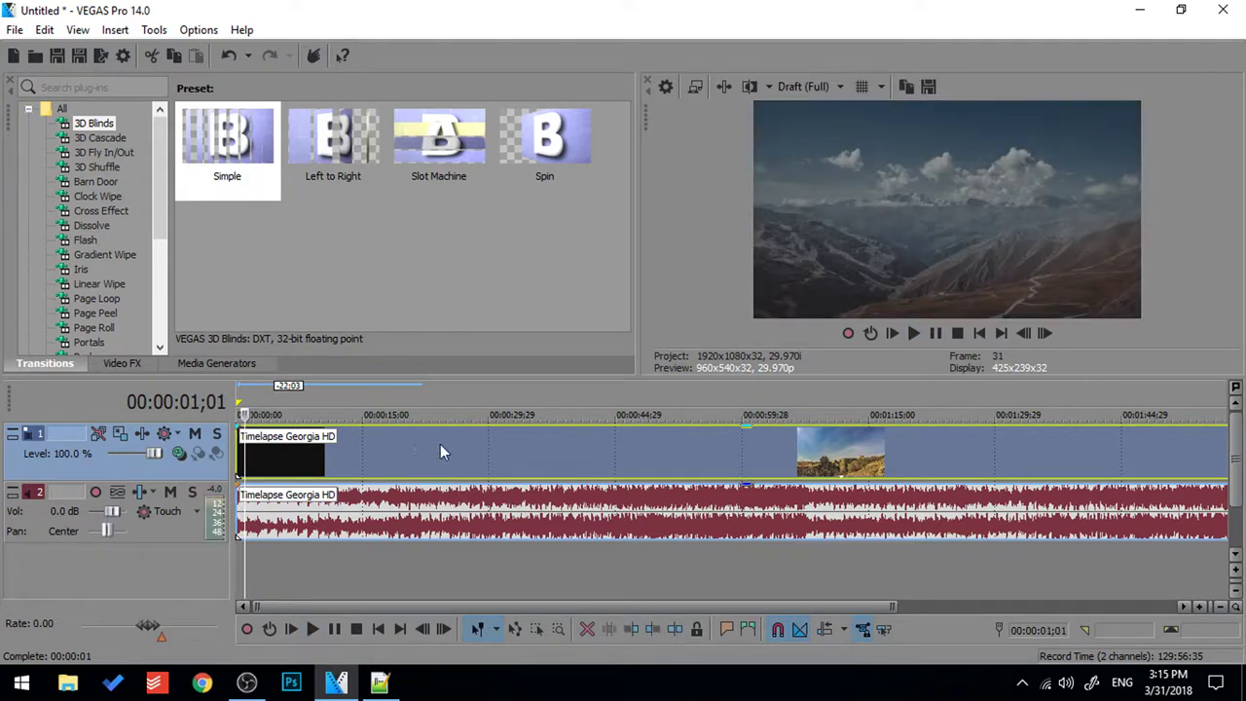
# Step: Ungroup the clip's video and audio, then select the audio event and the video event separately
pyautogui.scroll(-2, 440, 444)
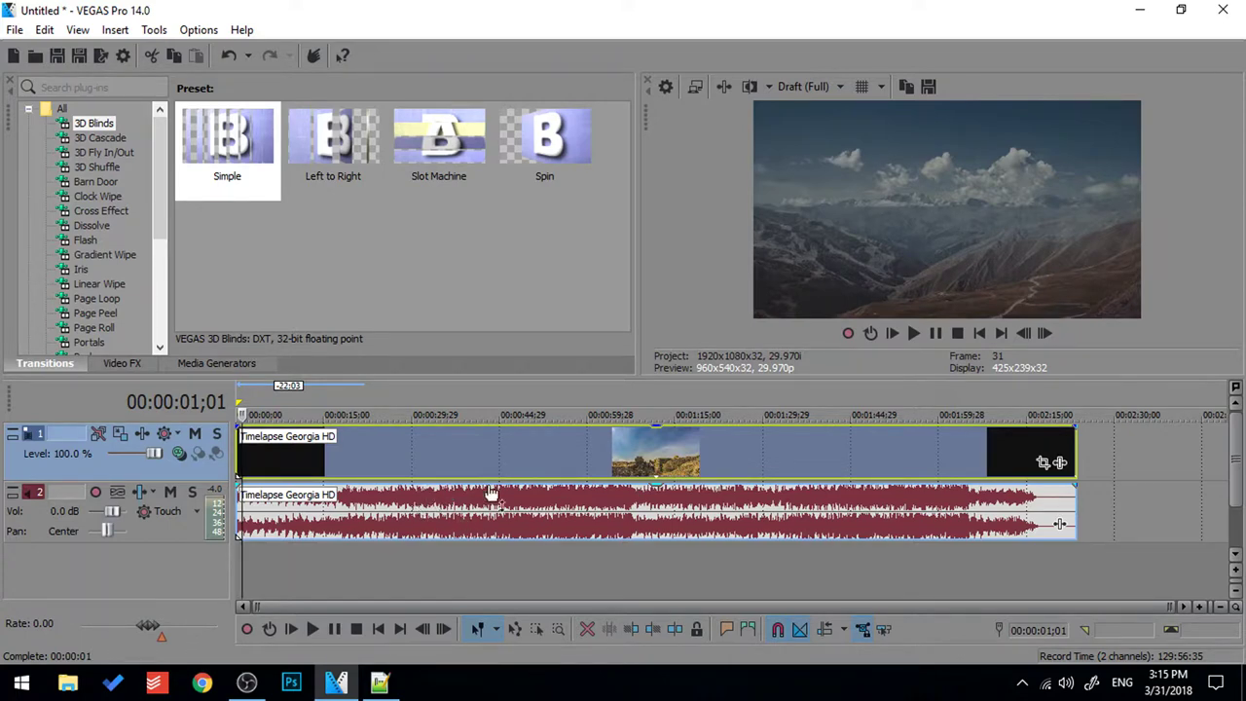
pyautogui.scroll(2, 456, 505)
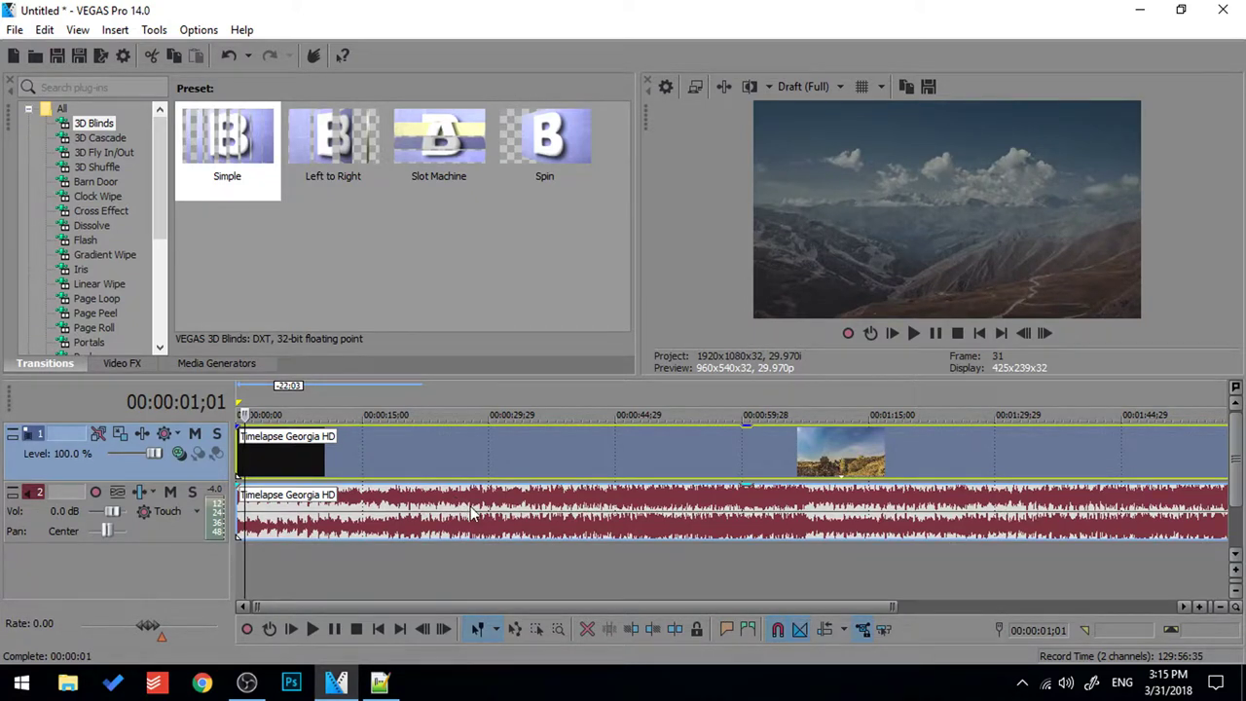
pyautogui.press('u')
pyautogui.click(455, 505)
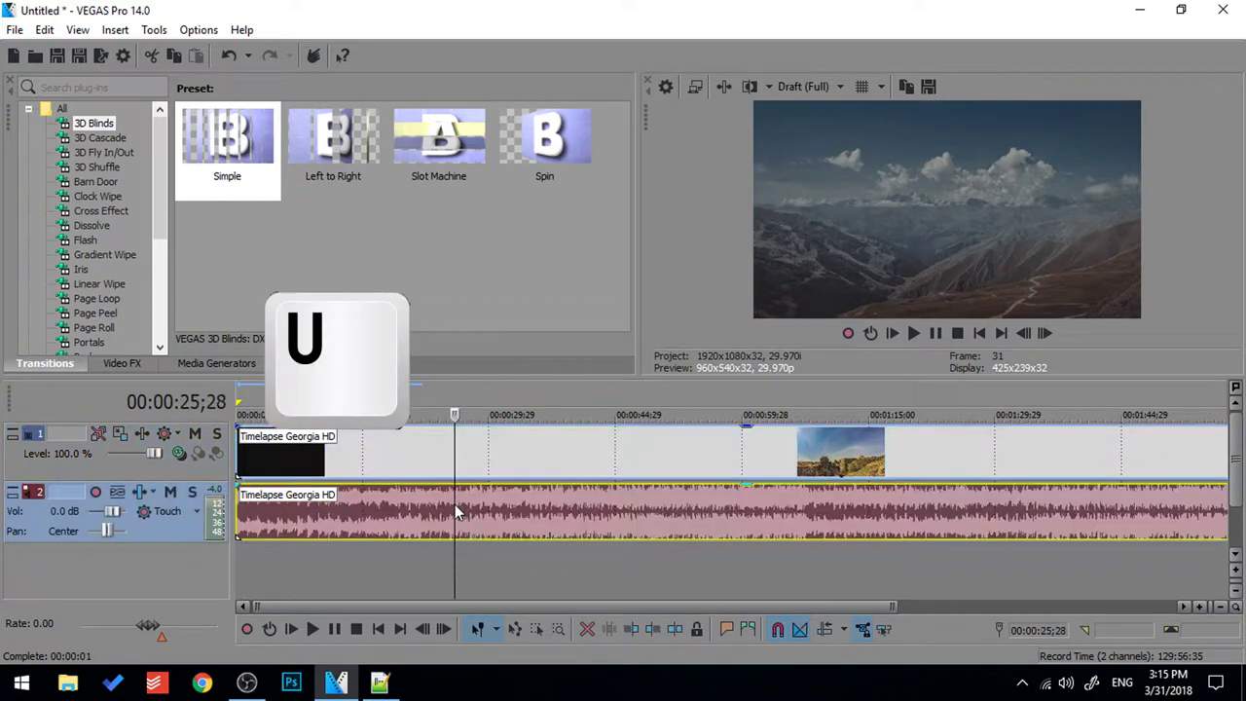
pyautogui.click(395, 453)
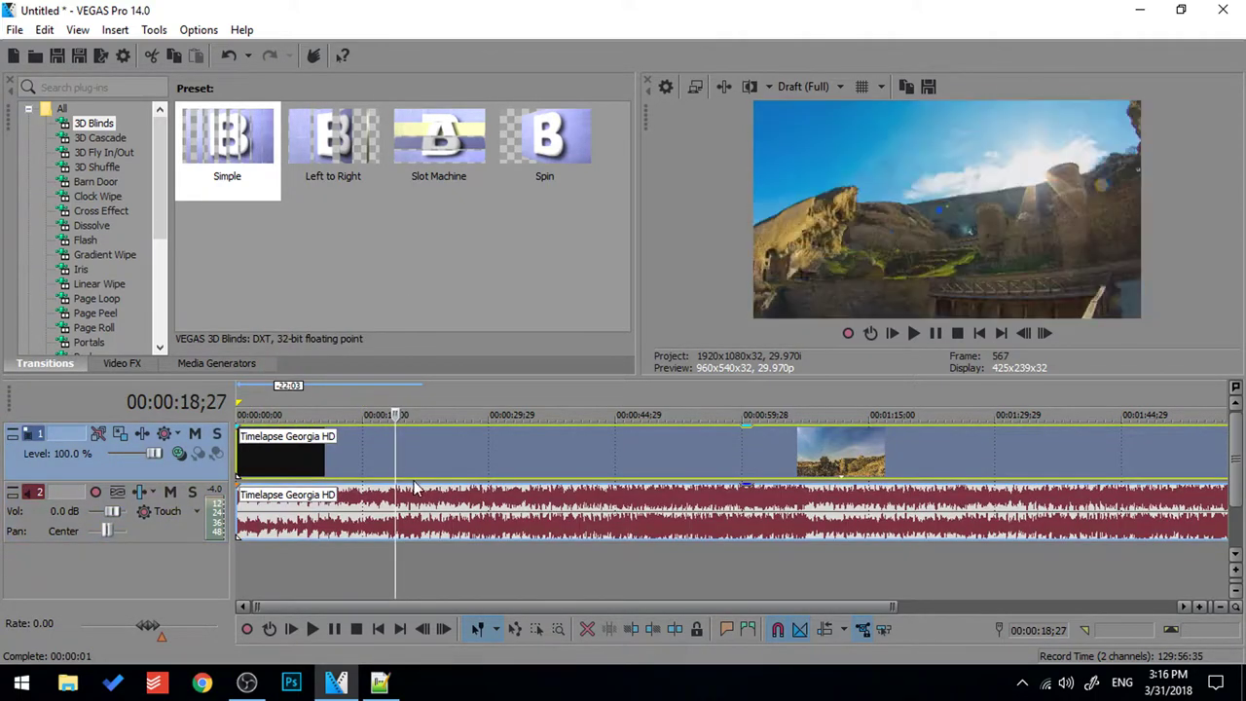
# Step: Select the ungrouped timelapse audio event and delete it, keeping the video event
pyautogui.click(463, 509)
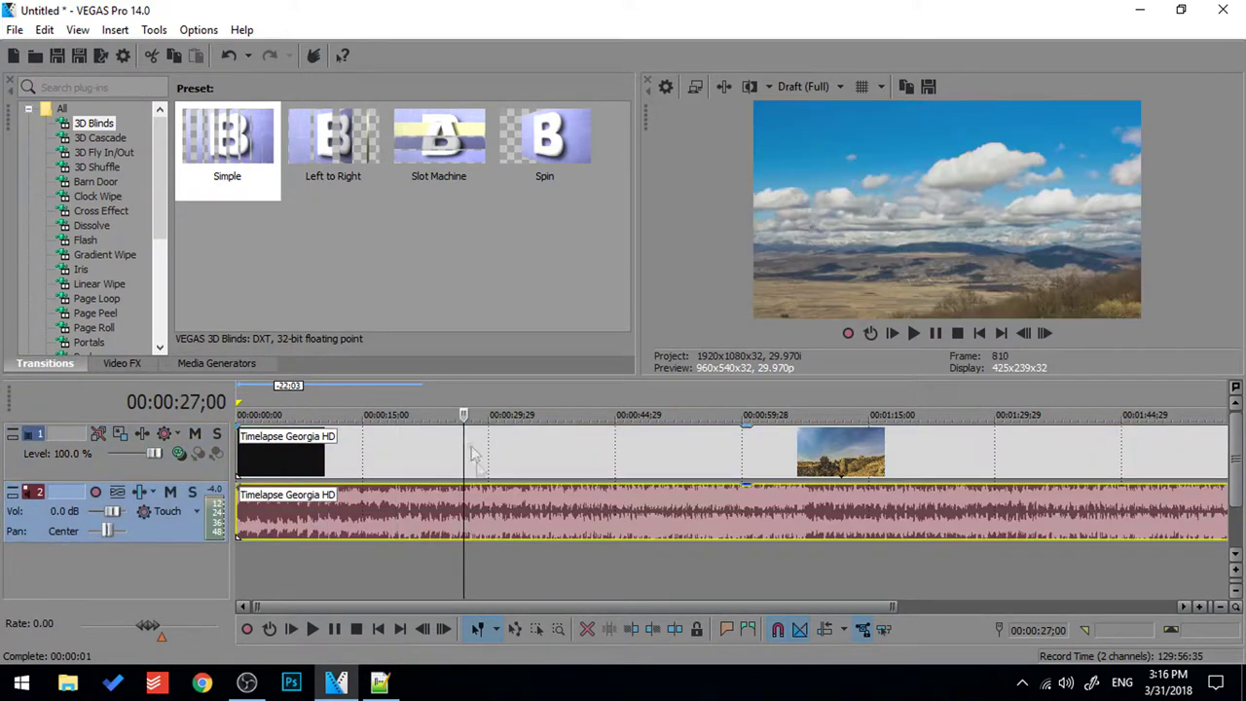
pyautogui.moveTo(485, 507)
pyautogui.mouseDown()
pyautogui.moveTo(603, 512)
pyautogui.moveTo(487, 513)
pyautogui.moveTo(524, 517)
pyautogui.moveTo(532, 505)
pyautogui.moveTo(487, 502)
pyautogui.mouseUp()
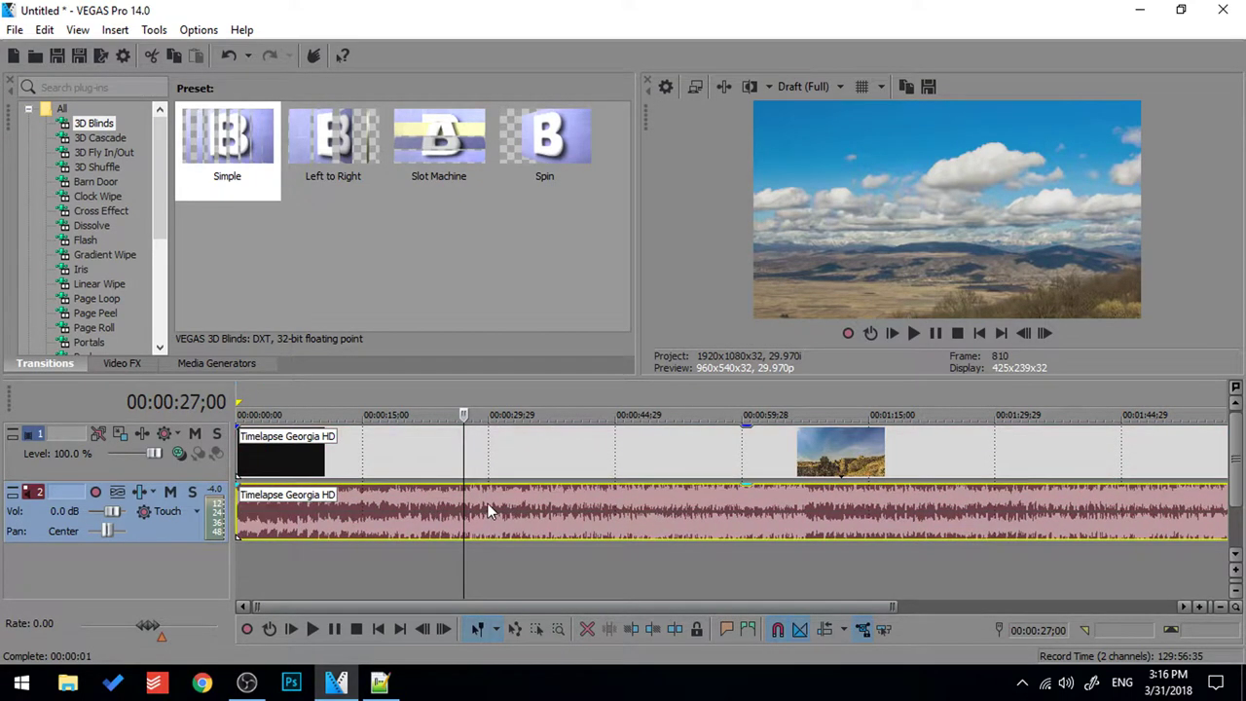
pyautogui.click(547, 516)
pyautogui.press('Delete')
pyautogui.scroll(-2, 629, 550)
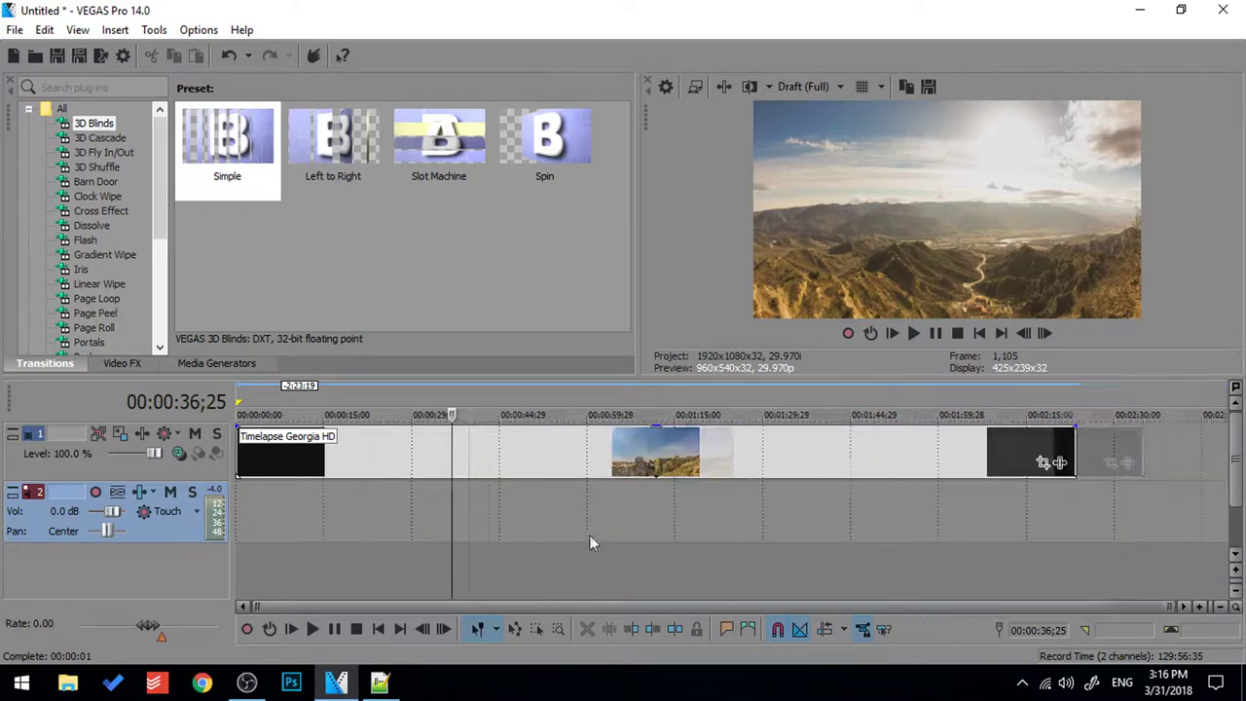
# Step: Add the clip "Royalty Free Music - 'Turn the Page' - Peaceful and Calm" to the timeline after the timelapse
pyautogui.click(36, 54)
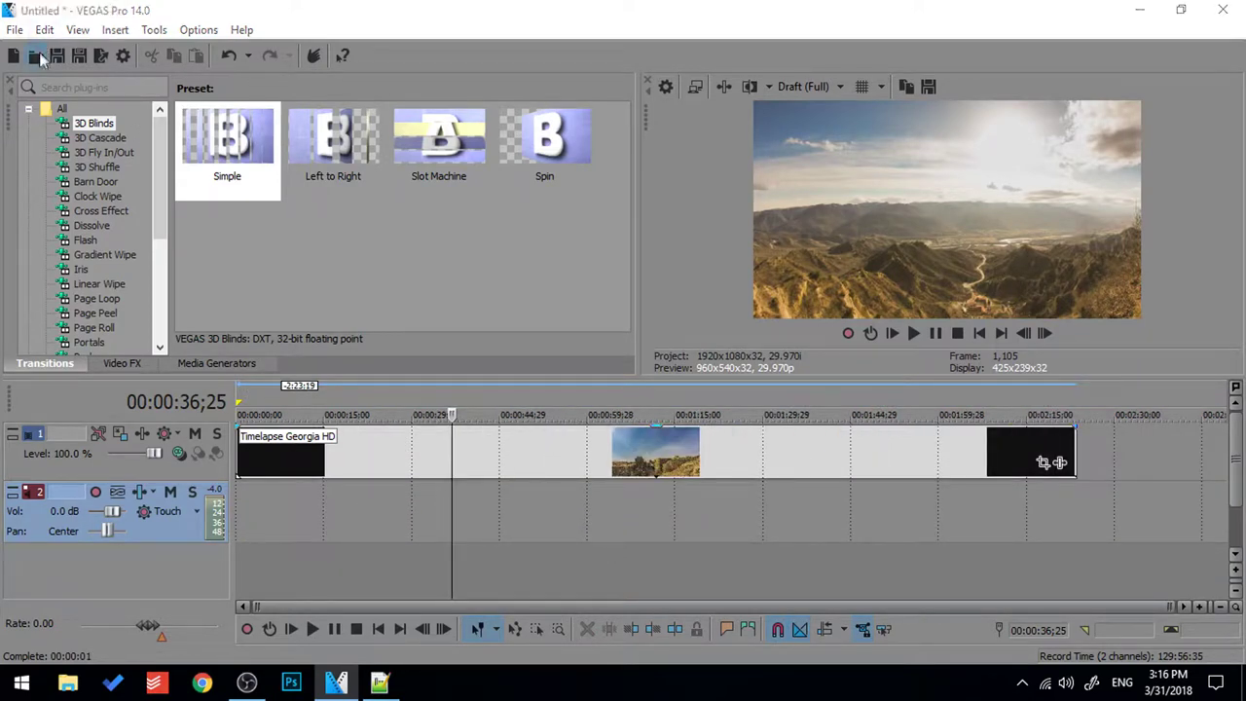
pyautogui.scroll(-4, 477, 329)
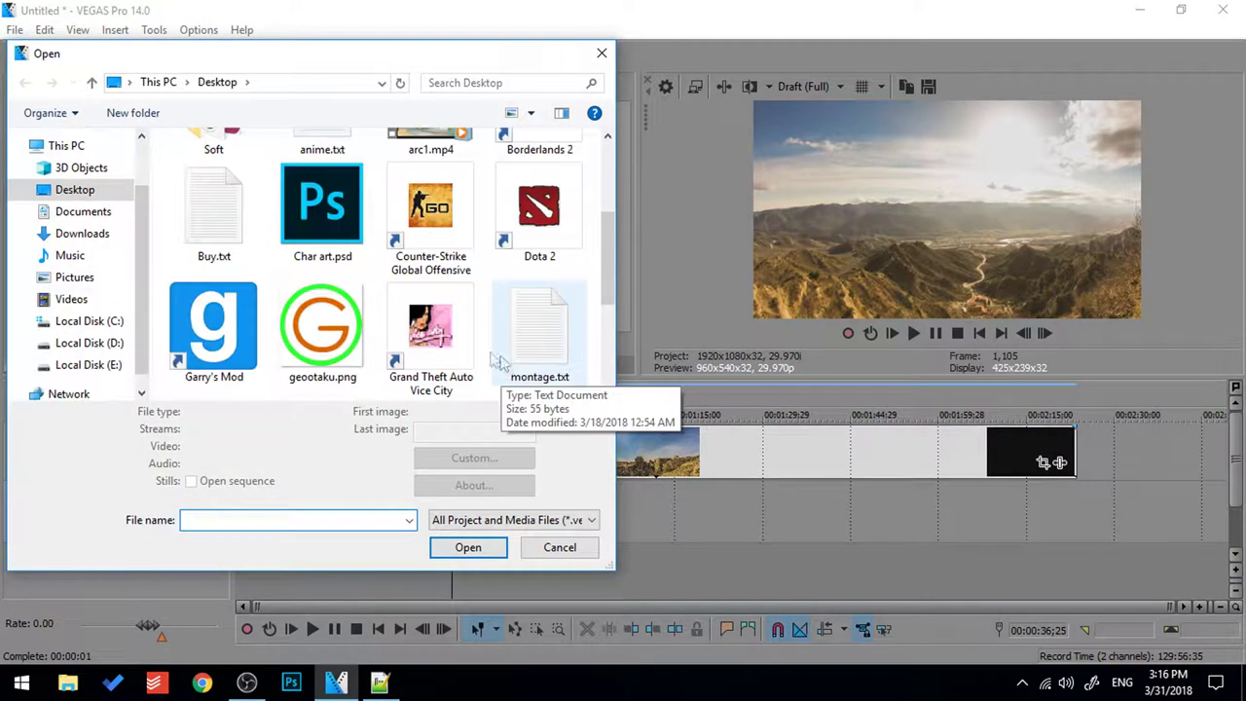
pyautogui.click(443, 301)
pyautogui.click(475, 566)
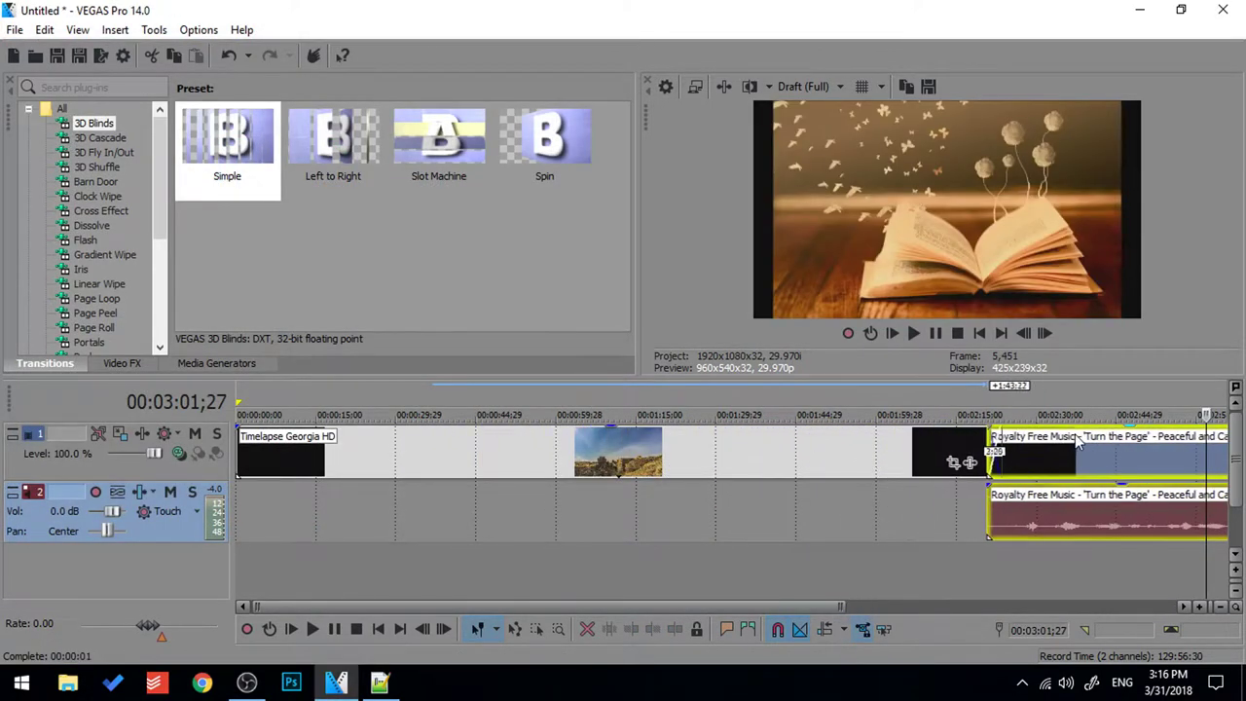
pyautogui.scroll(-3, 993, 446)
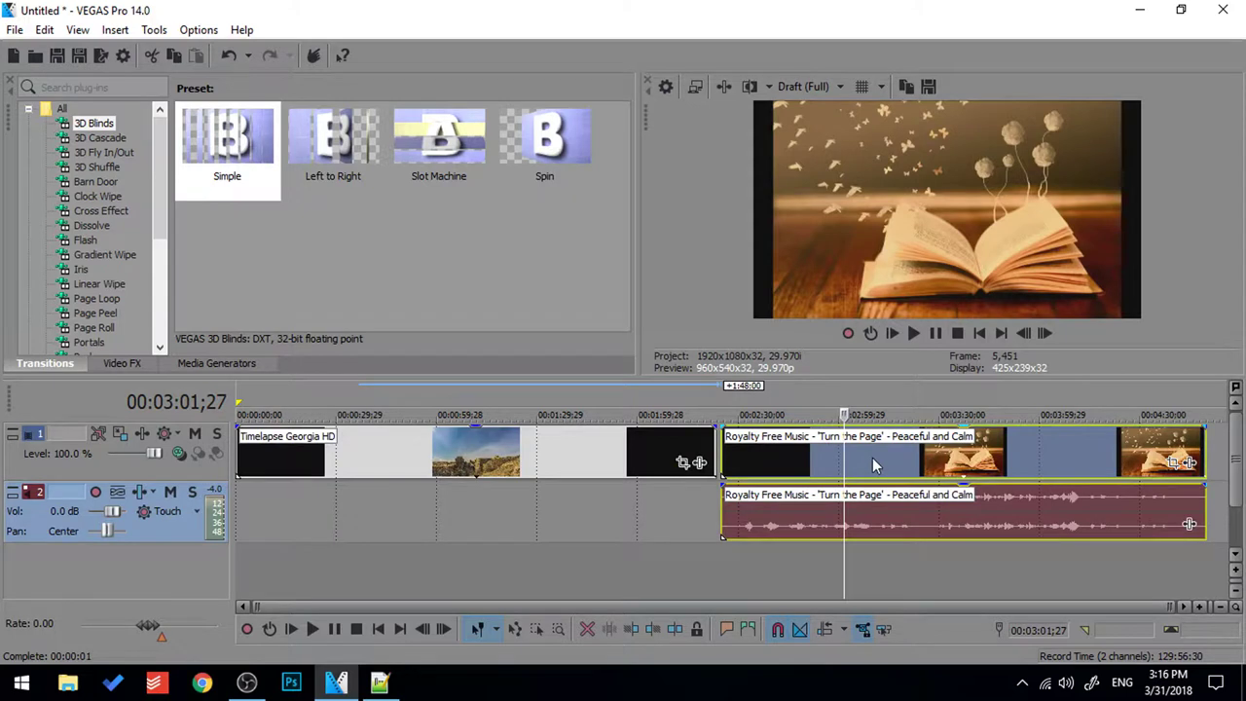
# Step: Ungroup the music clip, delete its video event, and move its audio to the timeline start beneath the timelapse
pyautogui.click(894, 524)
pyautogui.click(915, 468)
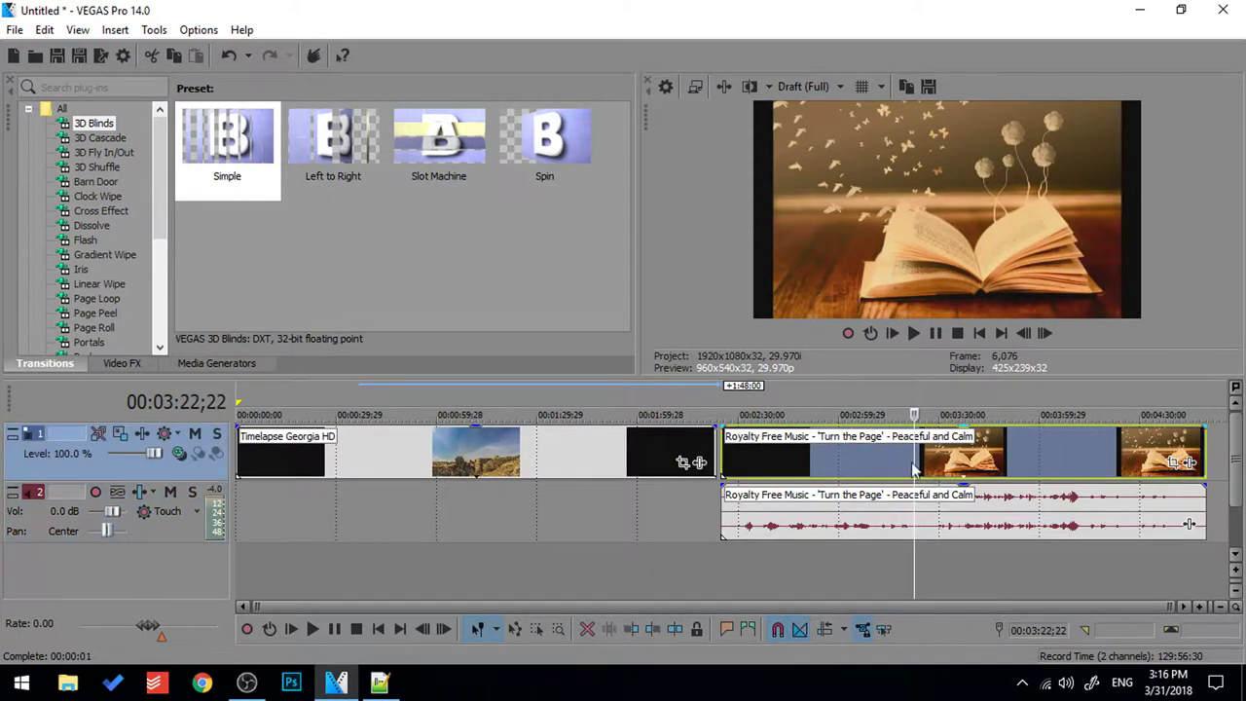
pyautogui.press('Delete')
pyautogui.moveTo(826, 513); pyautogui.dragTo(344, 526)
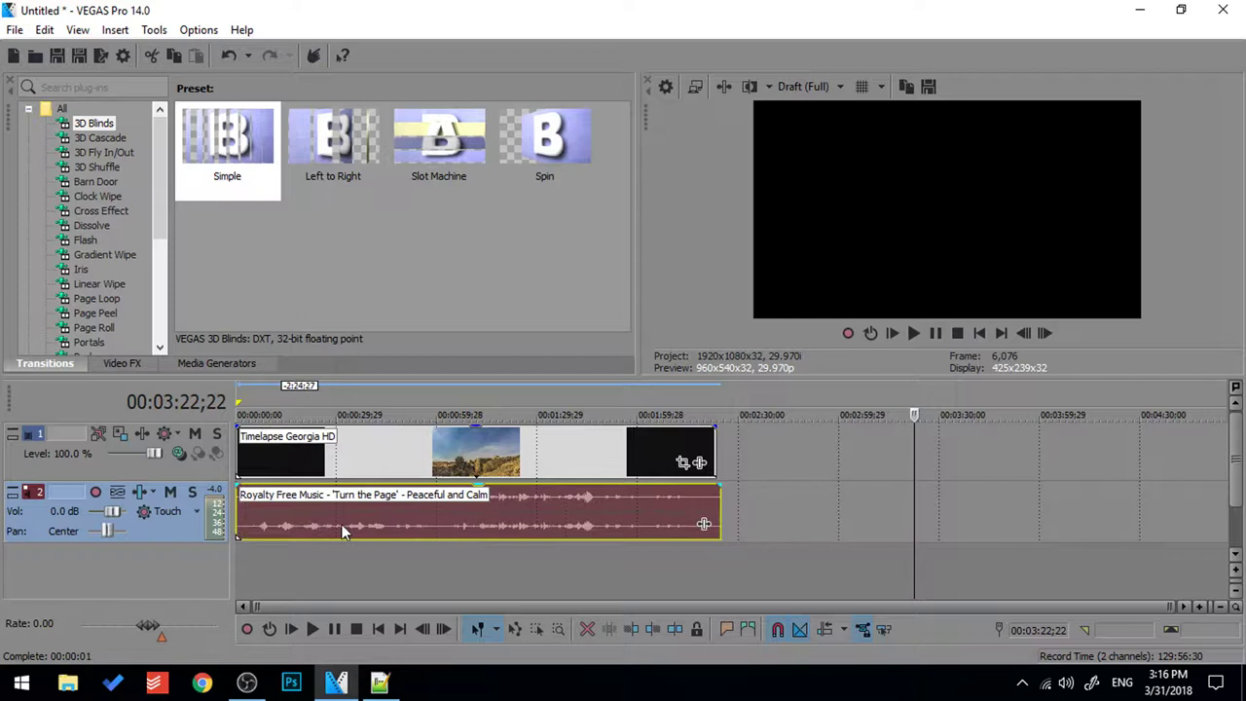
# Step: Play the timelapse with the new music from the timeline start and pause at 00:00:02;28
pyautogui.click(240, 407)
pyautogui.scroll(5, 555, 479)
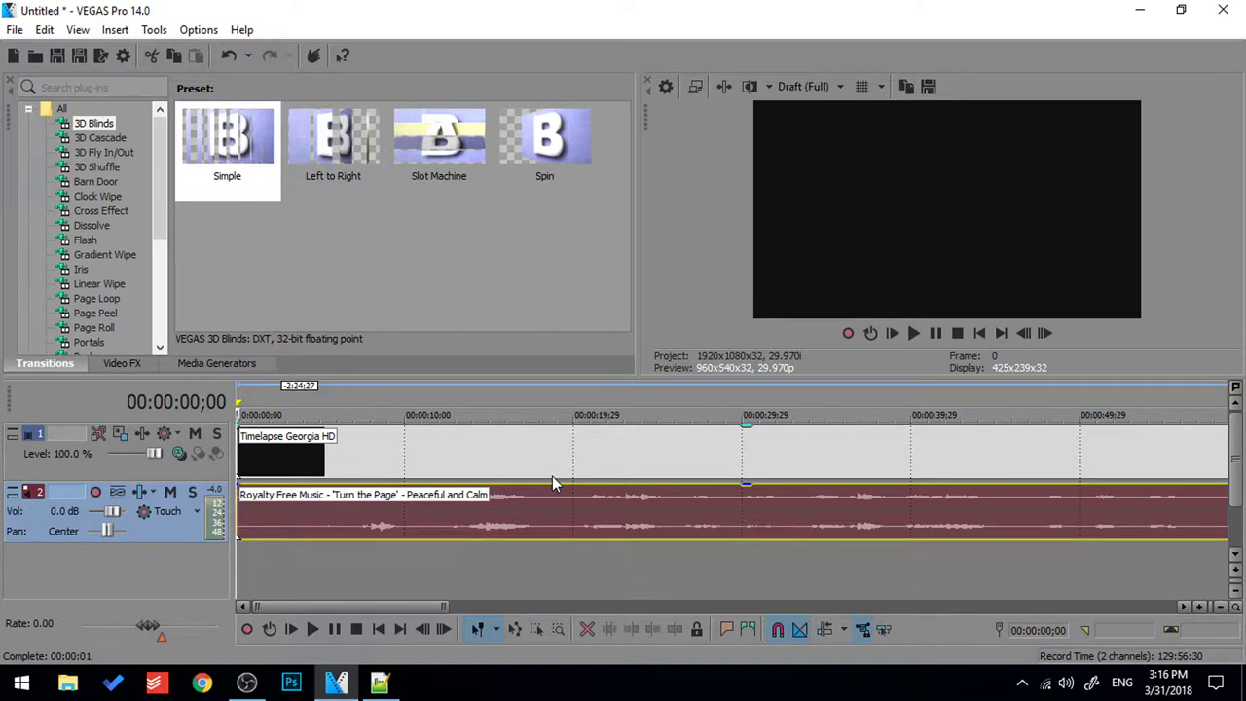
pyautogui.press('space')
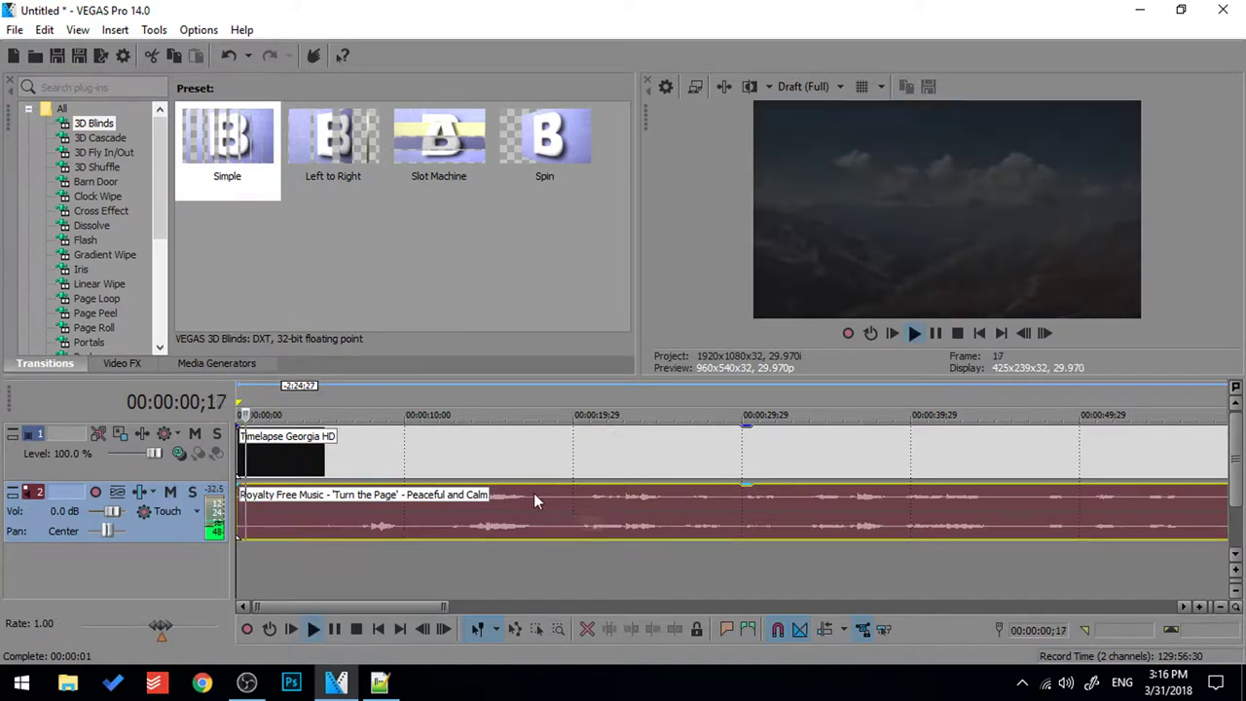
pyautogui.scroll(2, 555, 486)
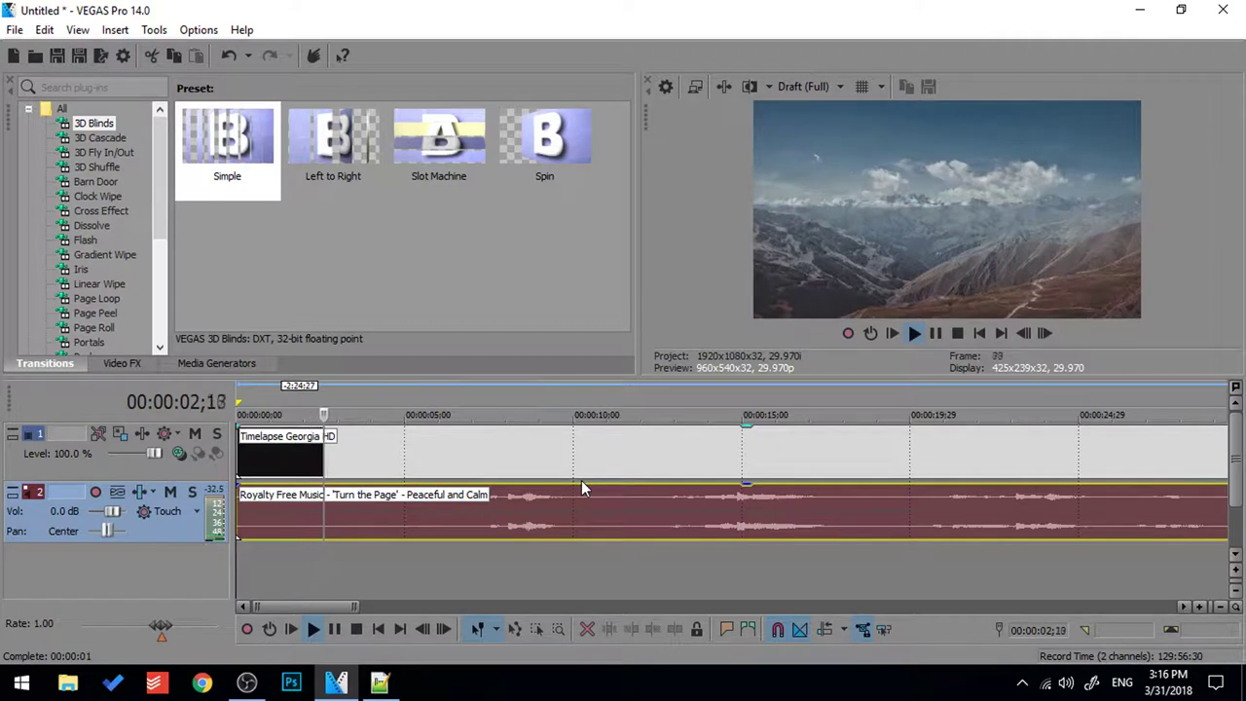
pyautogui.press('Return')
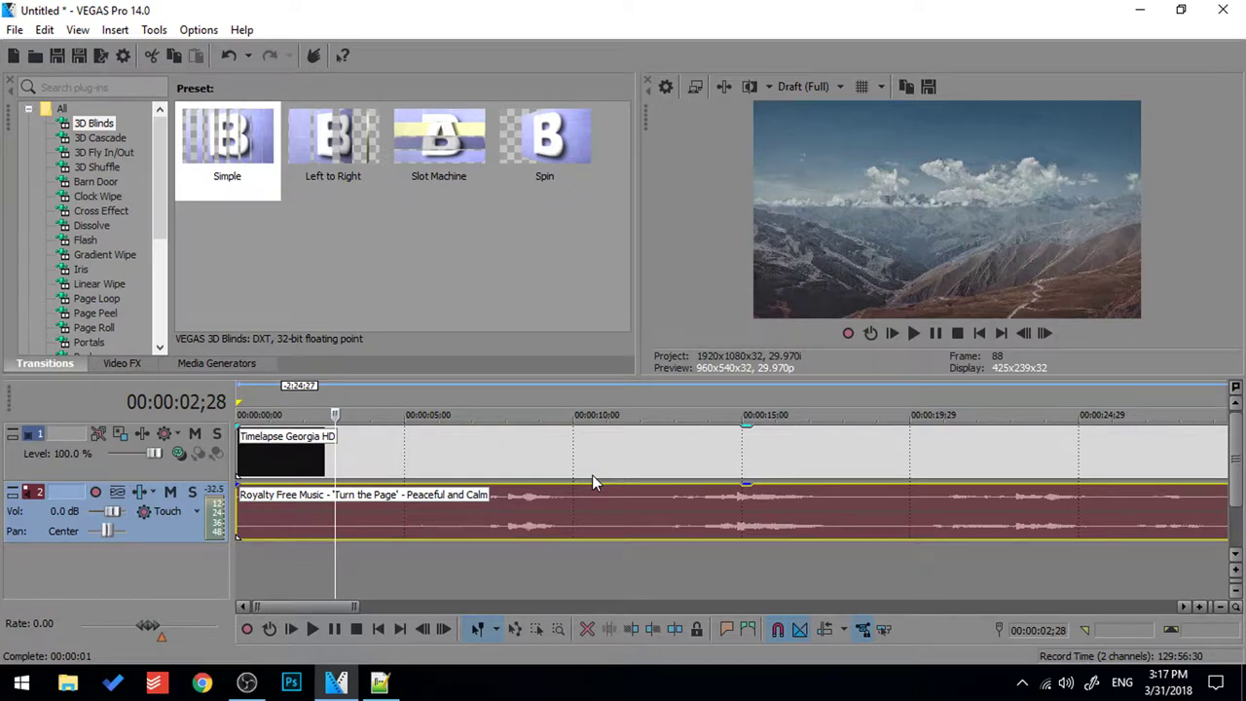
# Step: Save the project to the Desktop as a VEGAS Pro project file named Tutorial
pyautogui.hotkey('ctrl', 's')
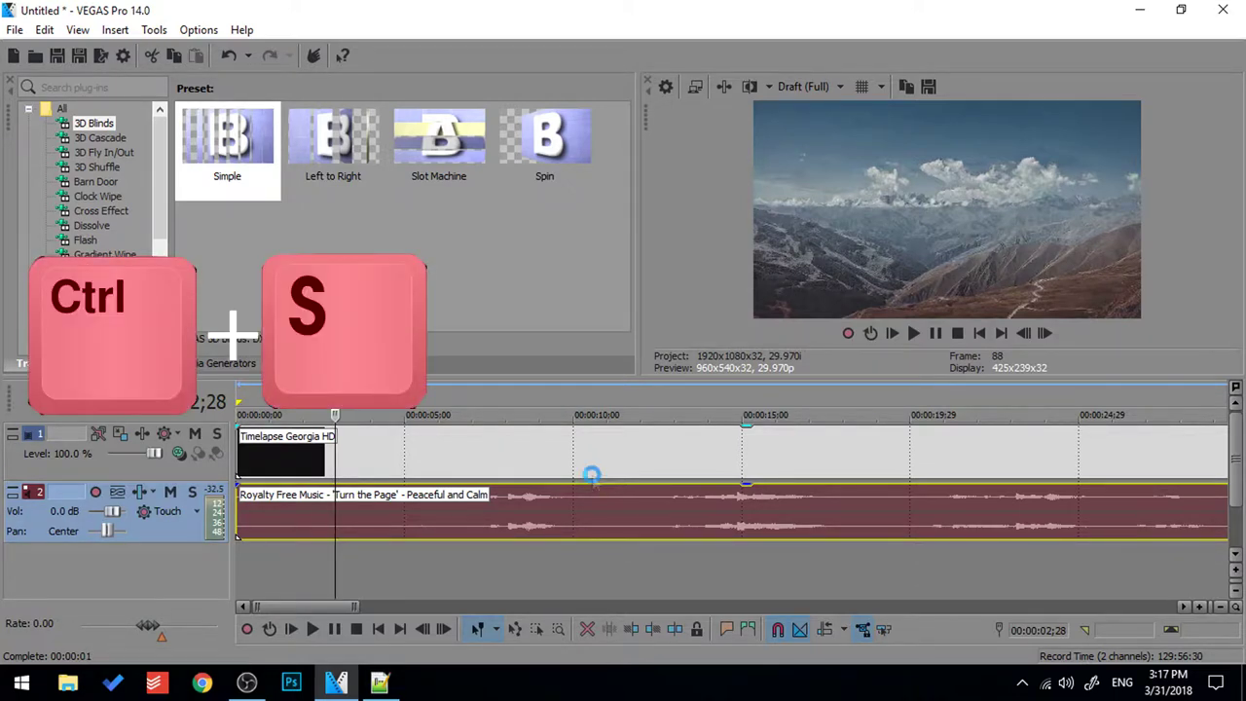
pyautogui.click(415, 222)
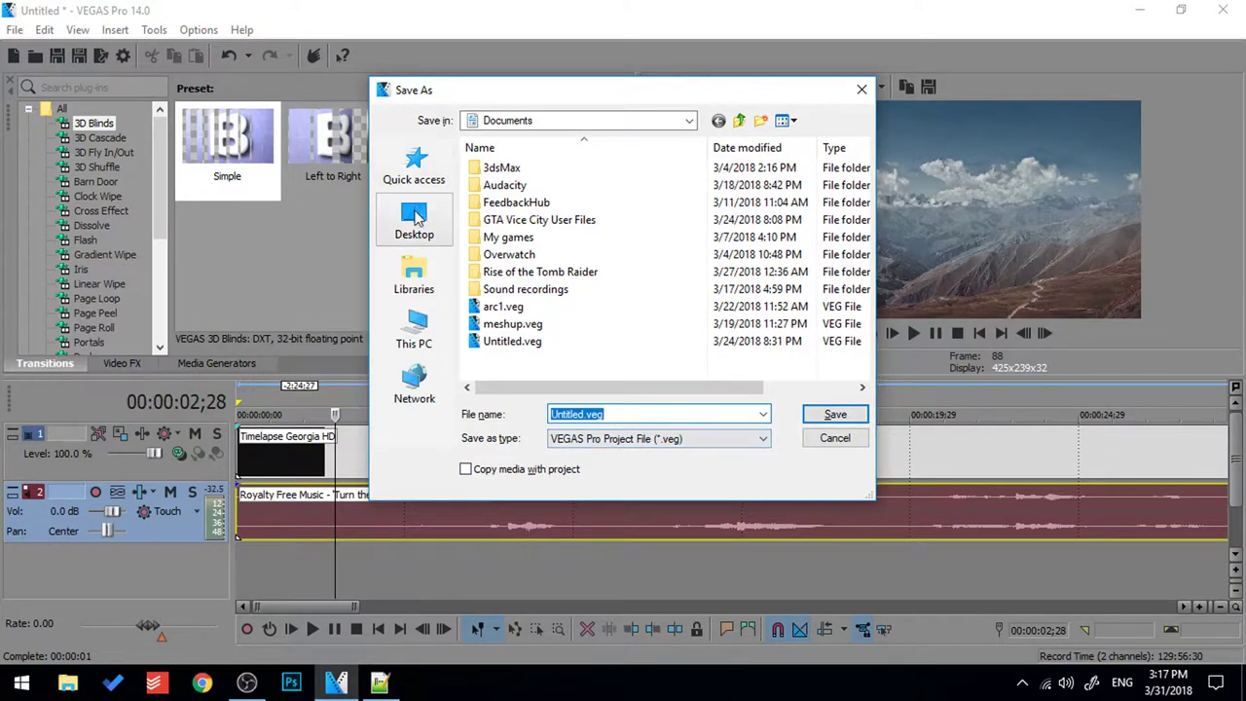
pyautogui.click(634, 452)
pyautogui.doubleClick(587, 412)
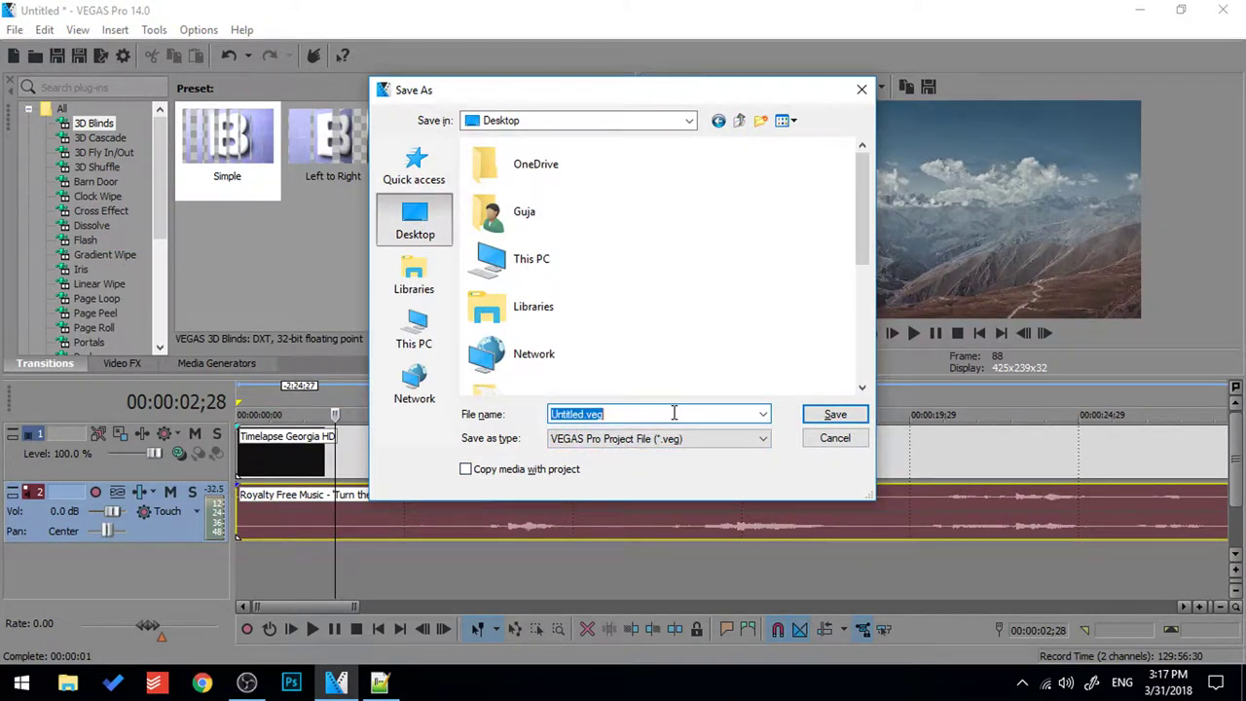
pyautogui.write('Tut')
pyautogui.press('BackSpace')
pyautogui.press('BackSpace')
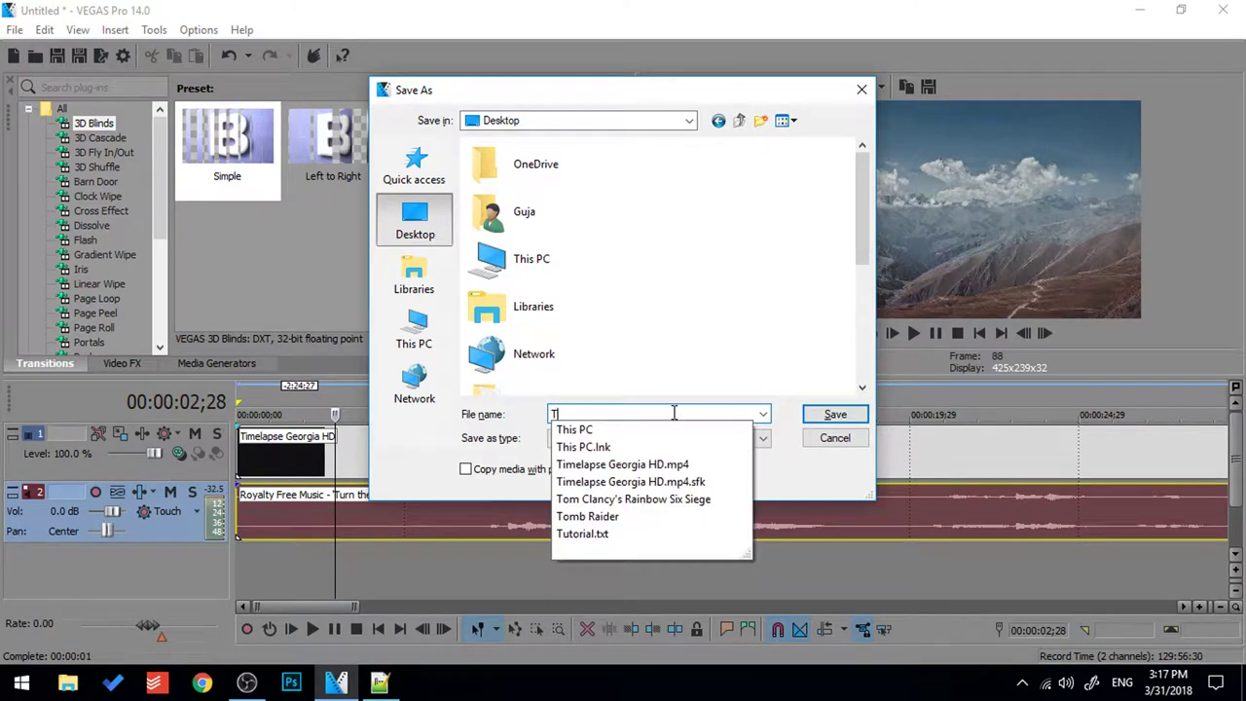
pyautogui.write('u')
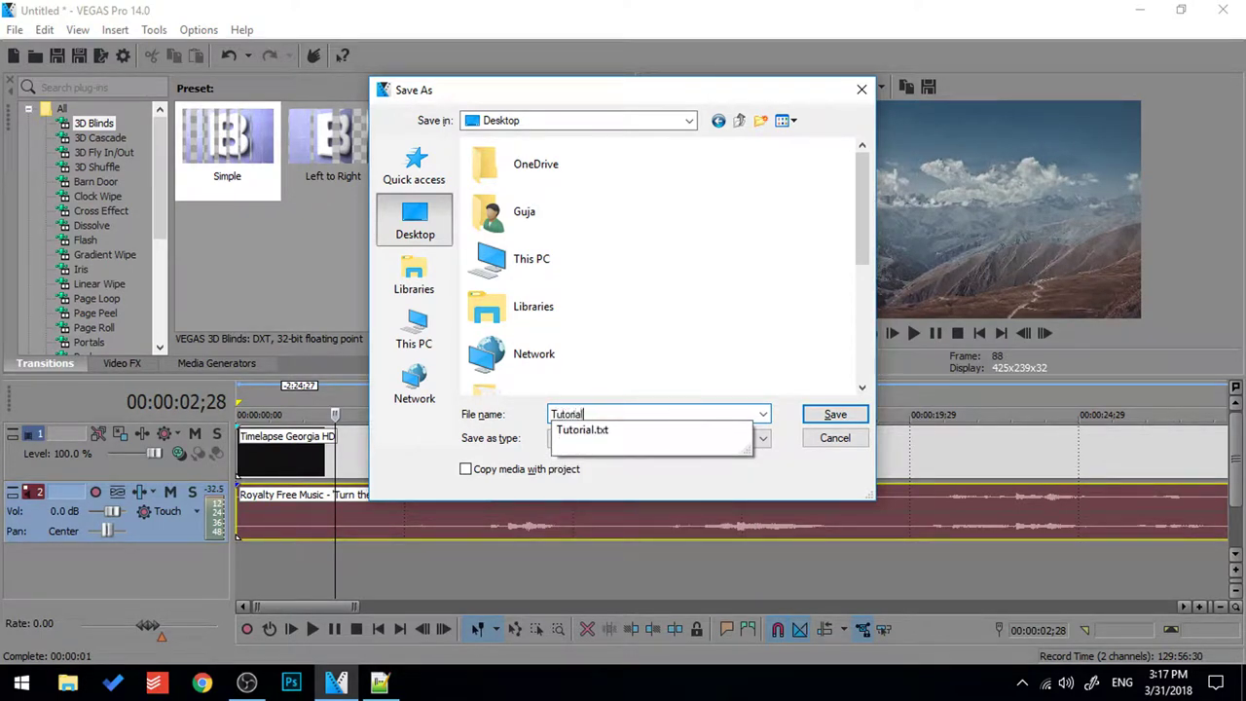
pyautogui.write('torial')
pyautogui.press('Return')
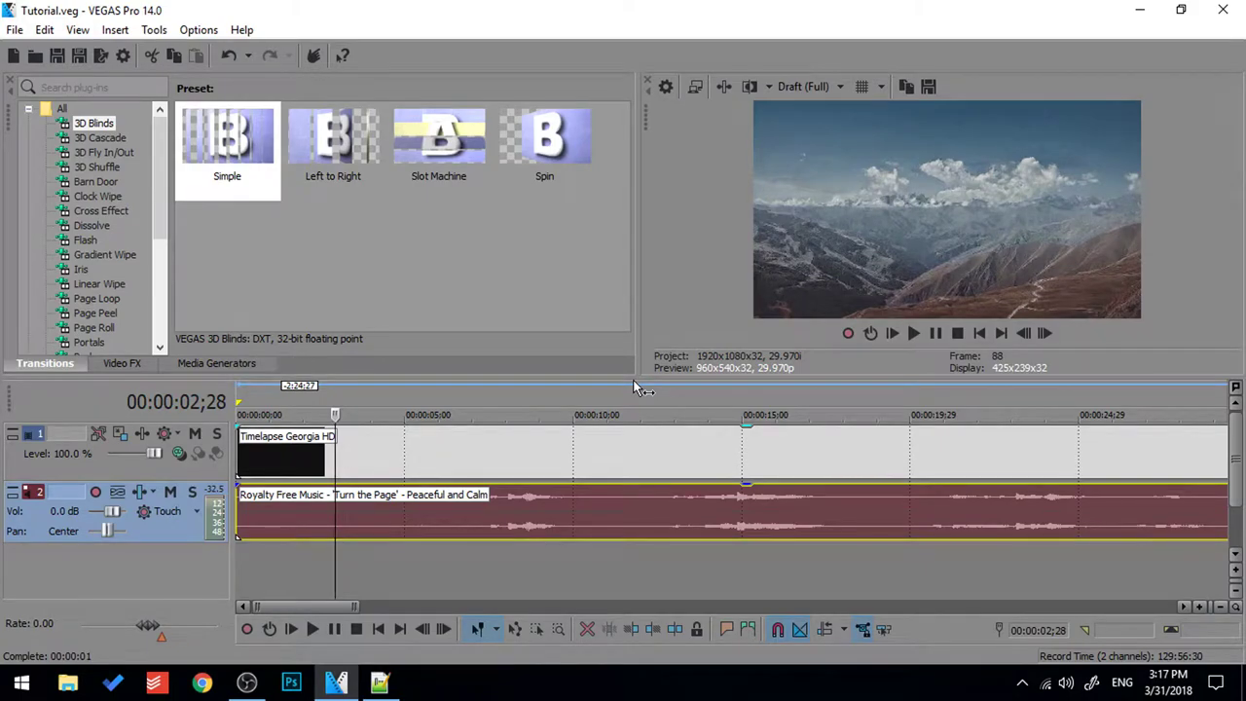
# Step: Minimize the open windows to check the saved Tutorial.veg on the desktop, and return to VEGAS Pro
pyautogui.click(1140, 9)
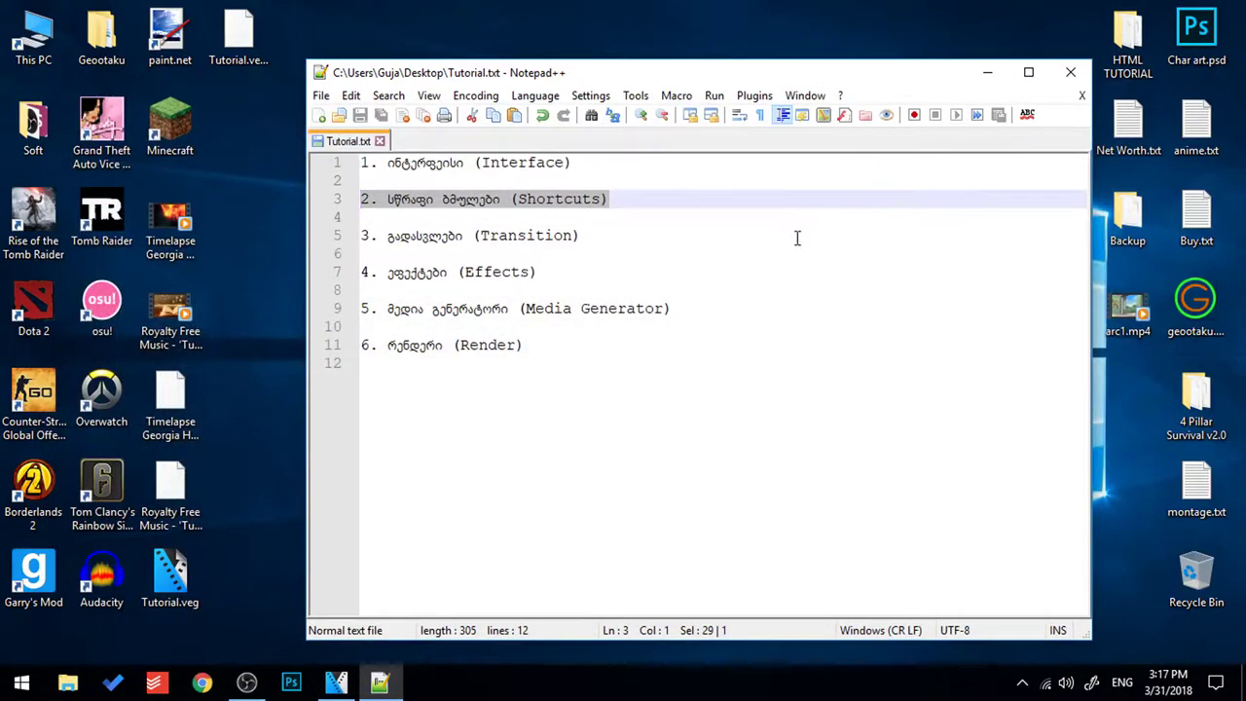
pyautogui.click(987, 72)
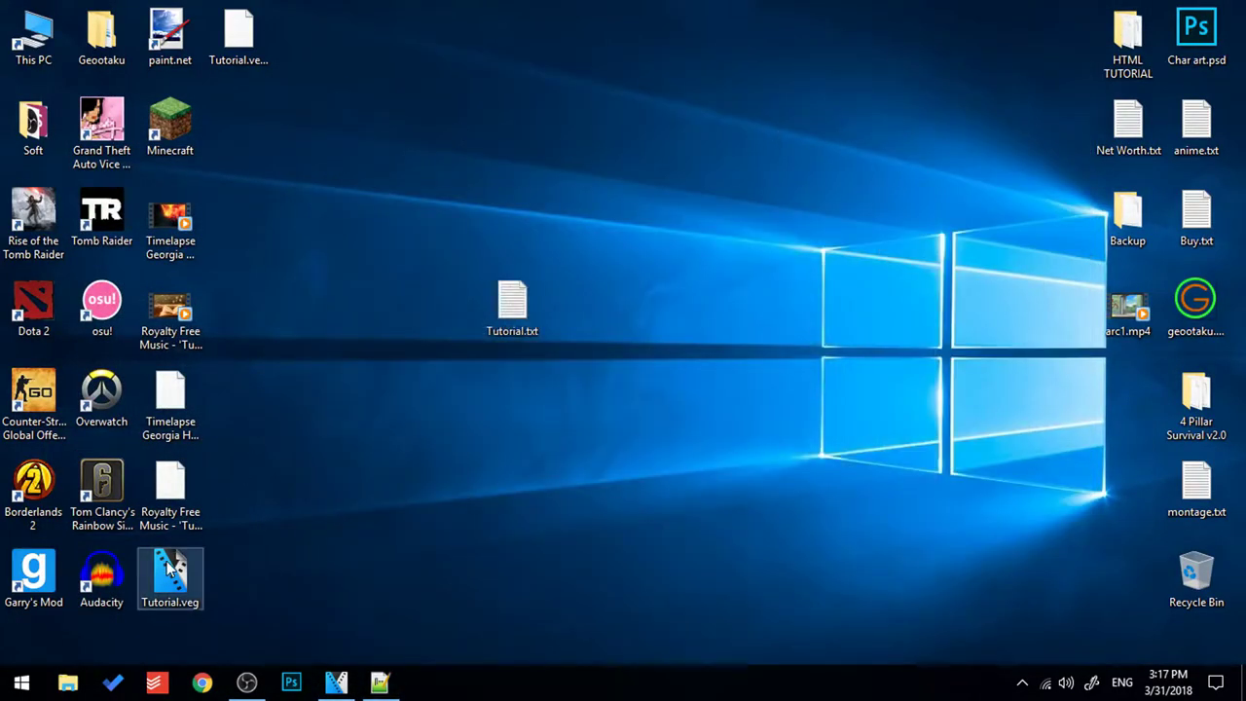
pyautogui.click(336, 681)
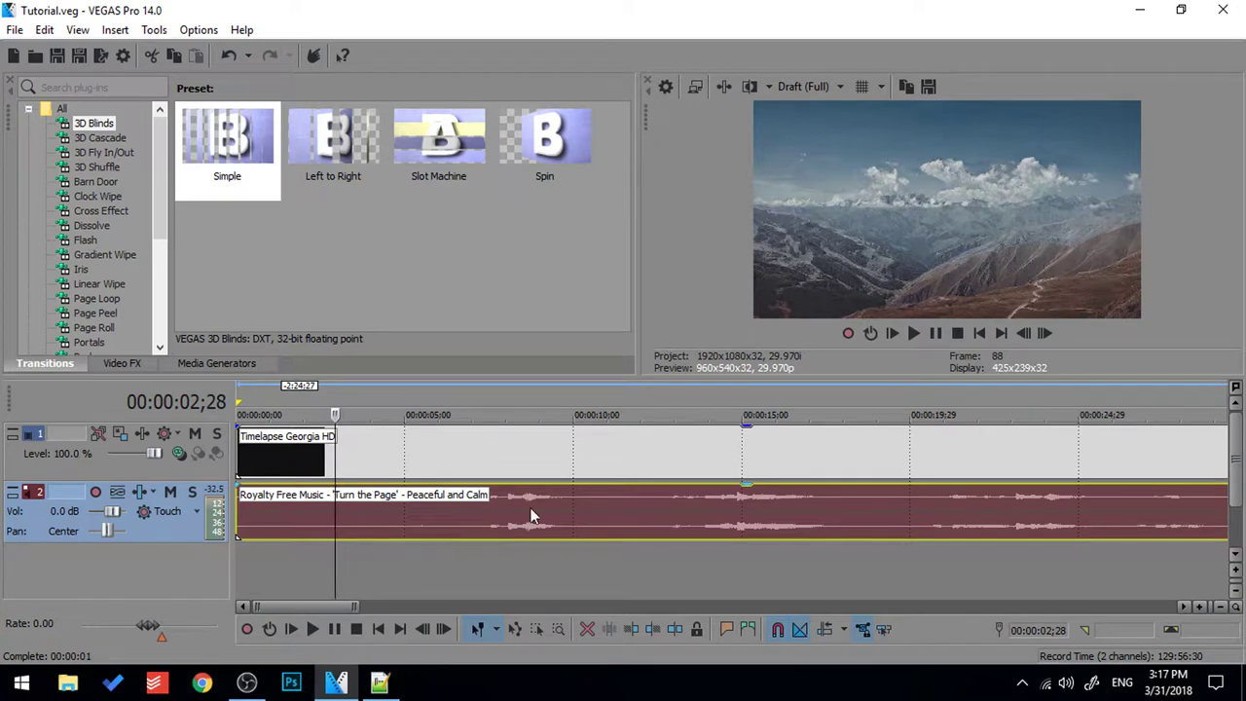
# Step: Place the playhead at 00:01:15;21, select all events, and split the video and music there
pyautogui.scroll(-2, 536, 514)
pyautogui.scroll(-3, 697, 498)
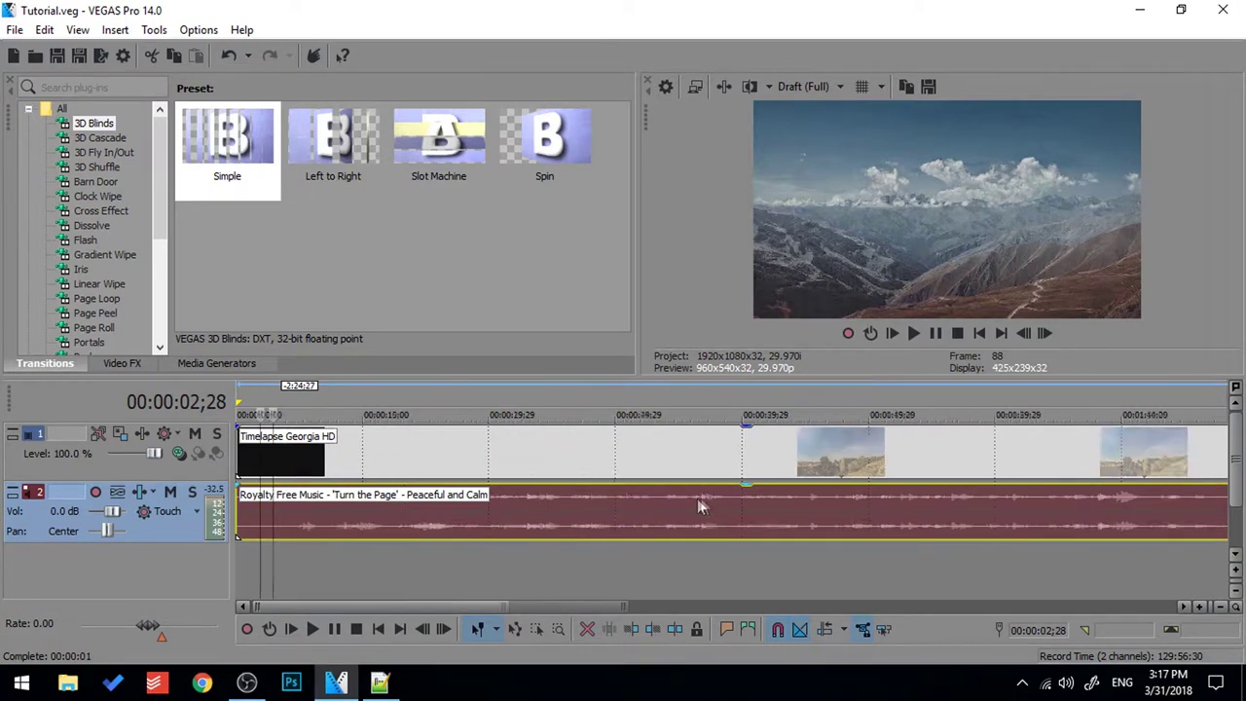
pyautogui.click(555, 414)
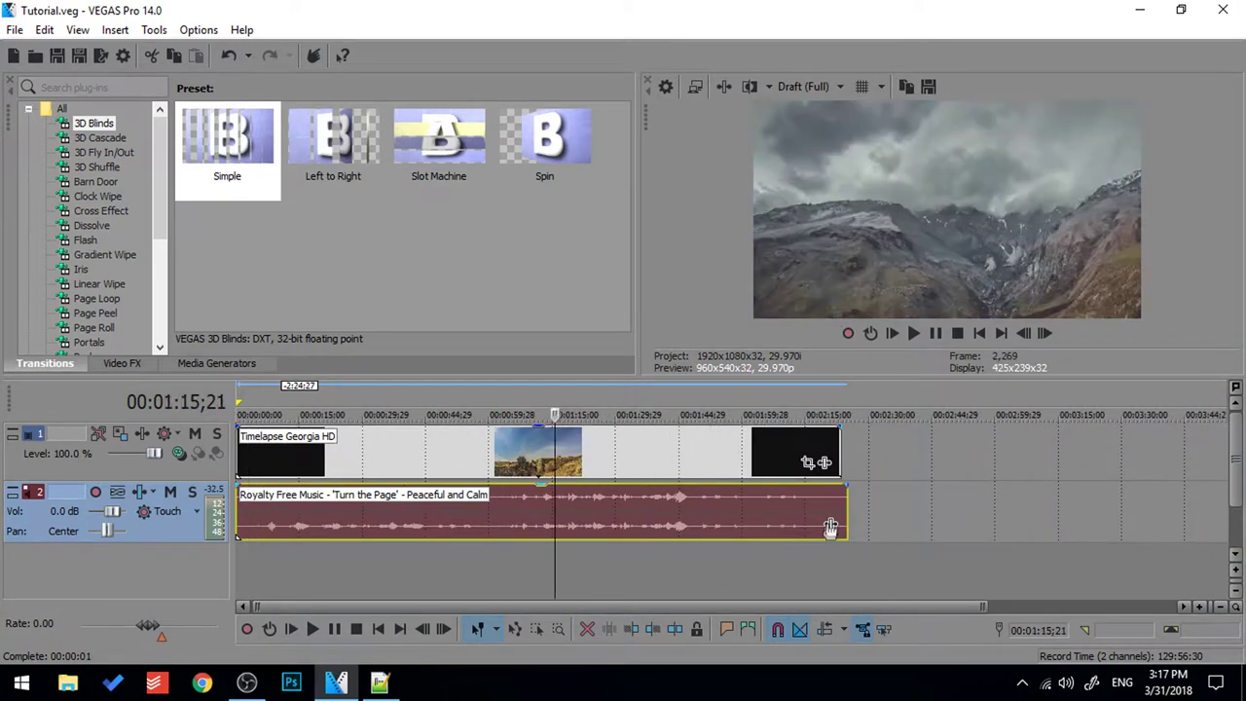
pyautogui.scroll(4, 830, 487)
pyautogui.hotkey('ctrl', 'a')
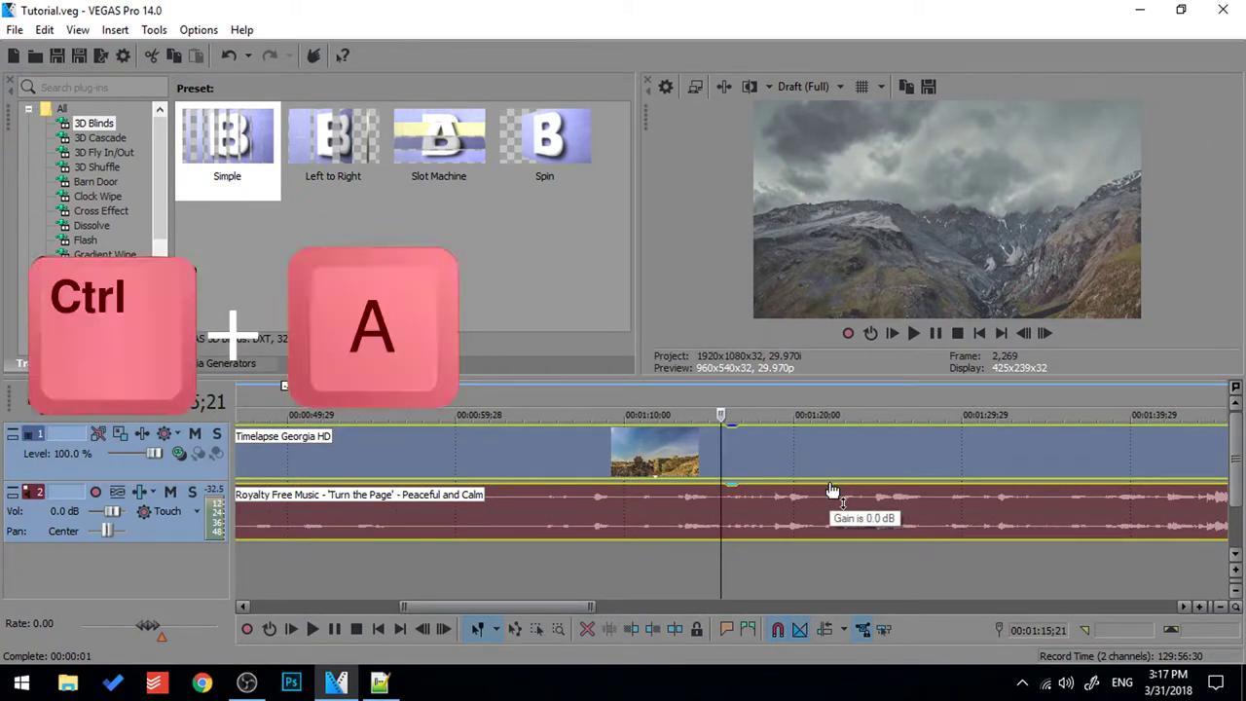
pyautogui.press('s')
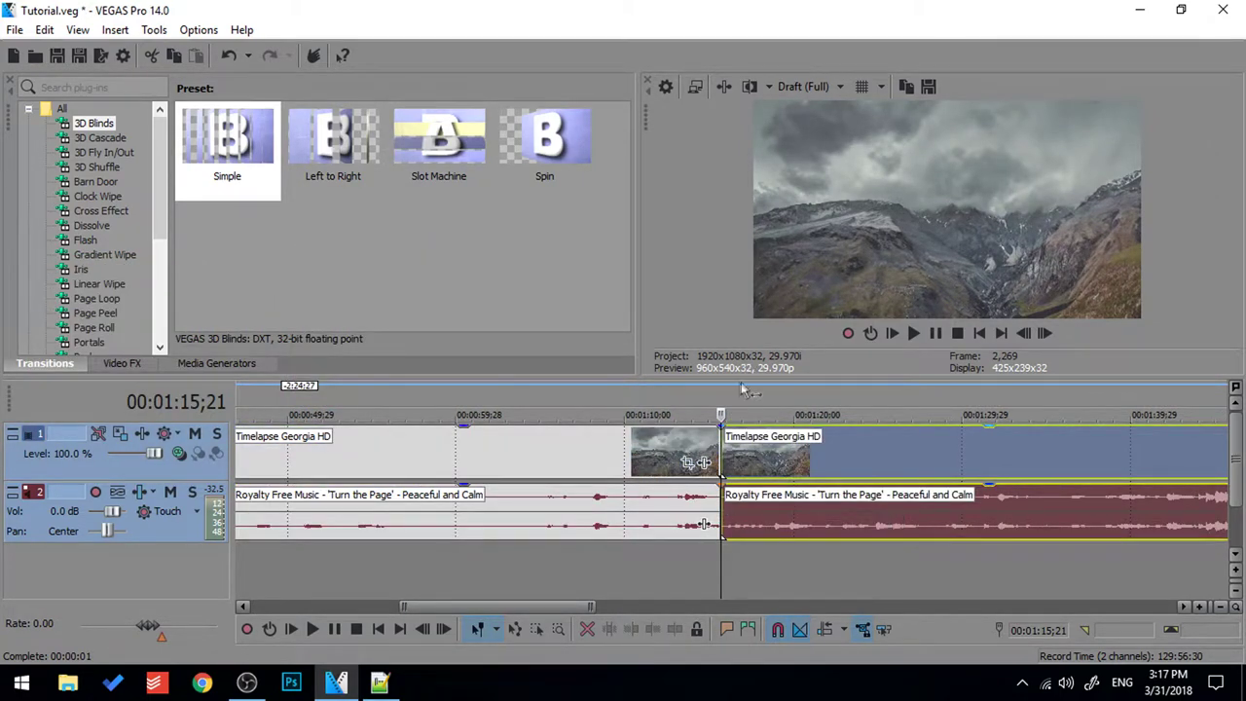
# Step: Delete the video and music events that follow the split
pyautogui.click(901, 467)
pyautogui.scroll(-3, 818, 519)
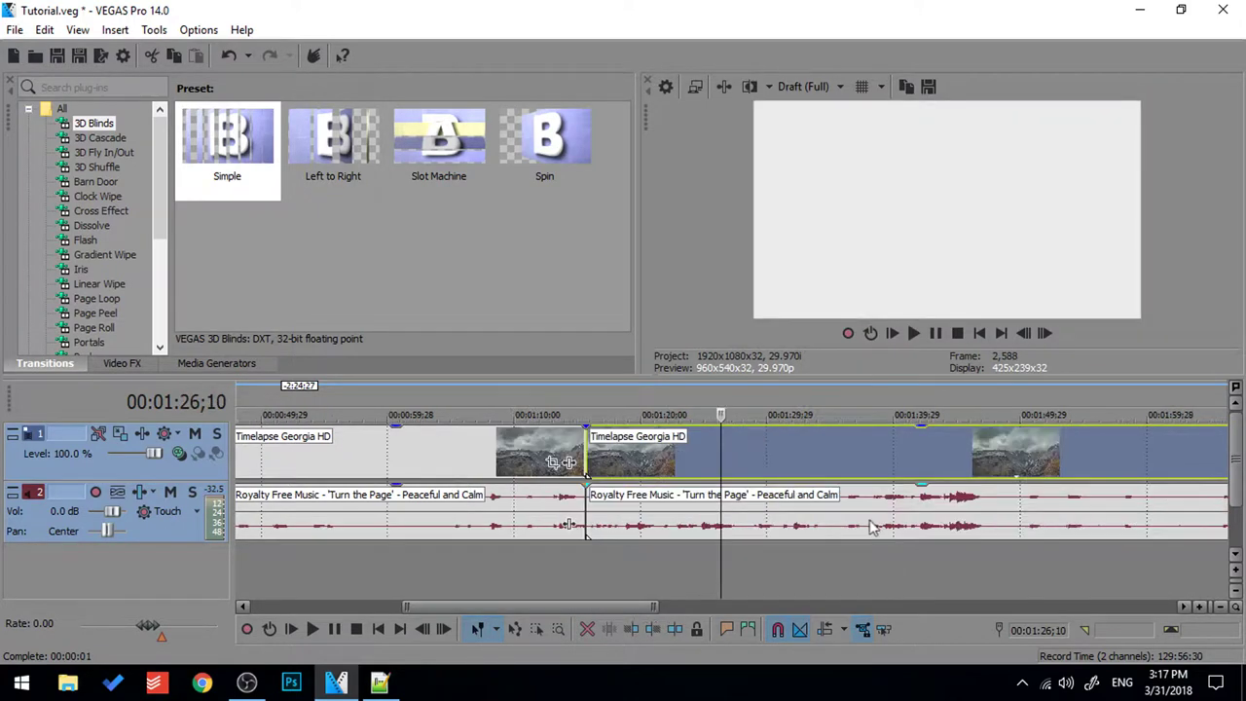
pyautogui.press('Delete')
pyautogui.click(844, 526)
pyautogui.press('Delete')
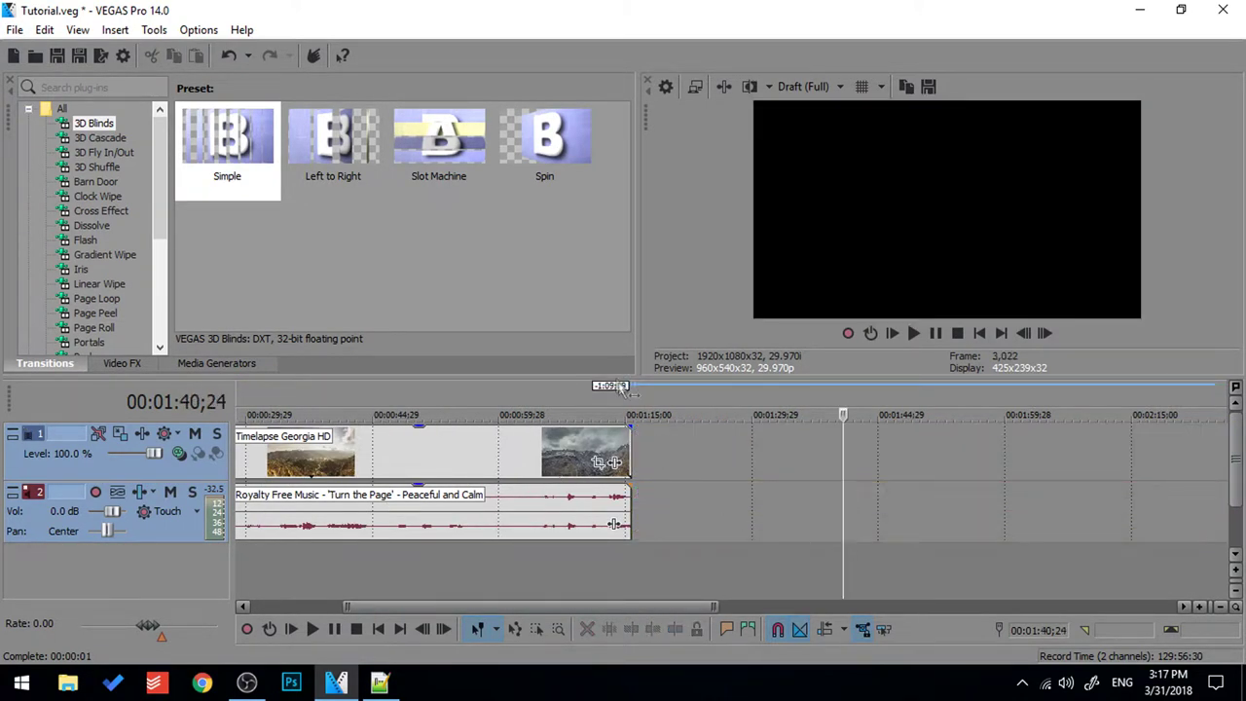
# Step: Play the ending of the trimmed video and music from 00:01:12;12, and return the playhead to 00:01:14;14
pyautogui.click(612, 403)
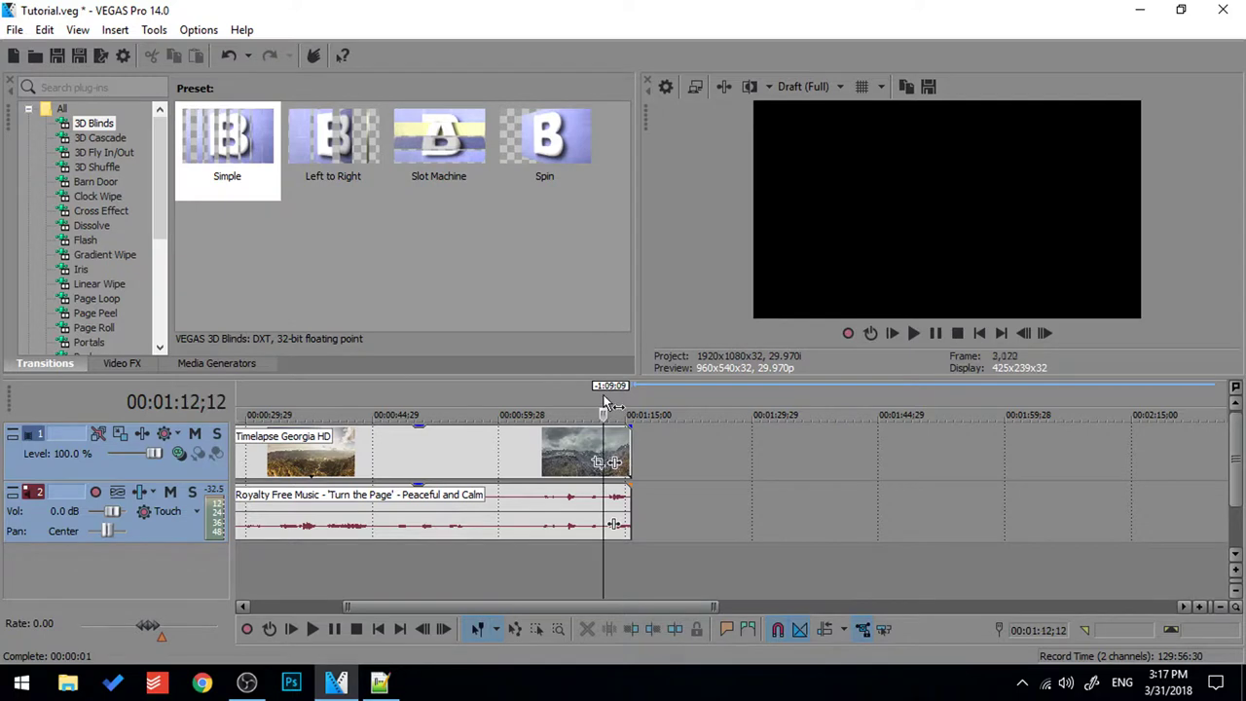
pyautogui.scroll(4, 585, 438)
pyautogui.press('space')
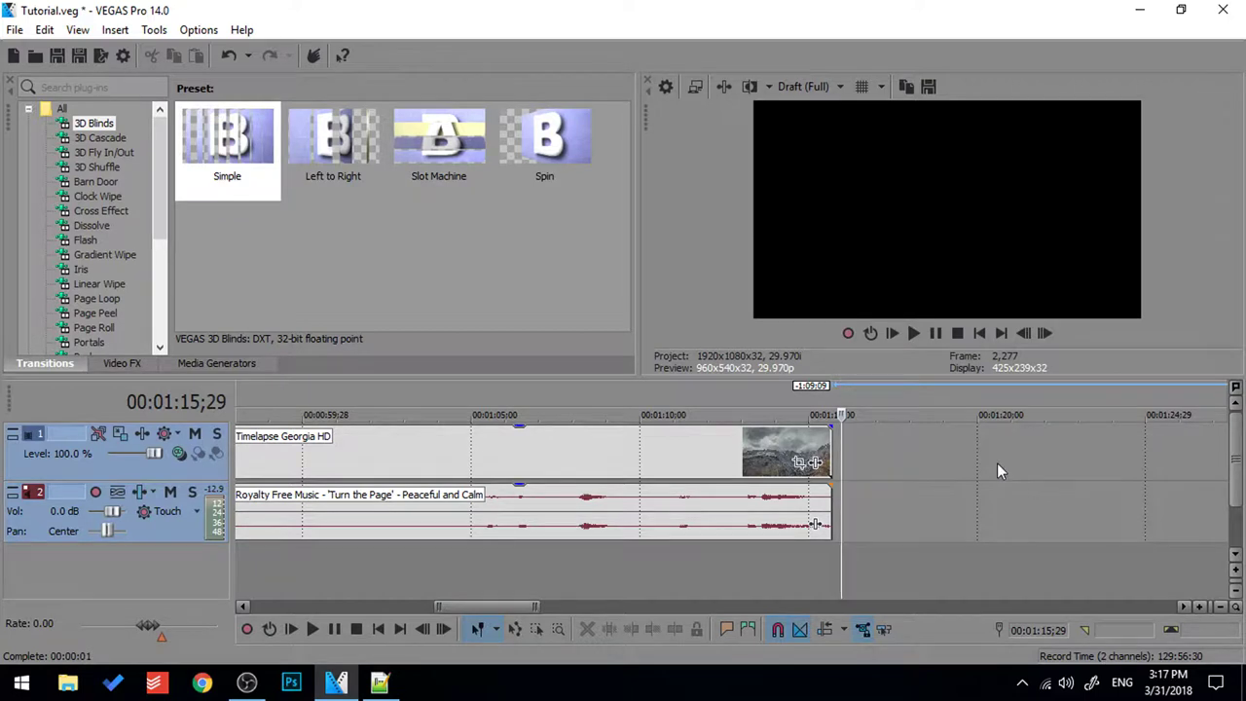
pyautogui.click(791, 405)
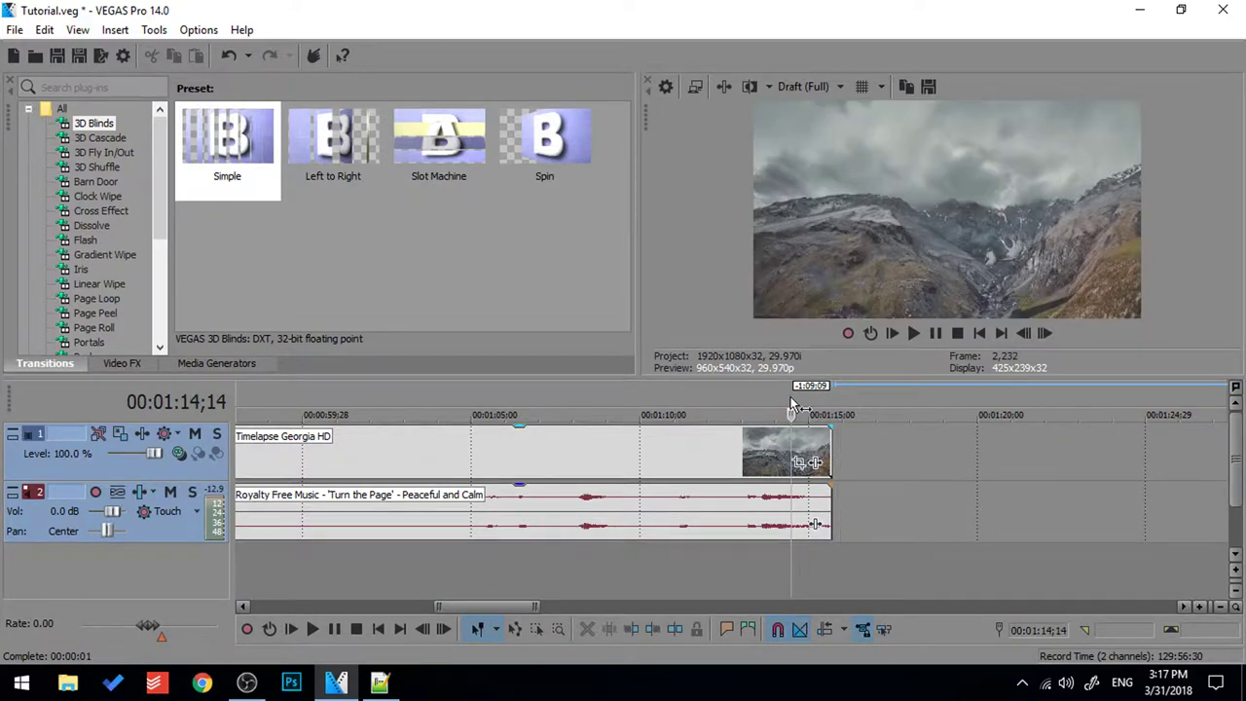
pyautogui.scroll(2, 784, 398)
# Step: Select the timelapse video event and the music event together near their trimmed end
pyautogui.click(761, 438)
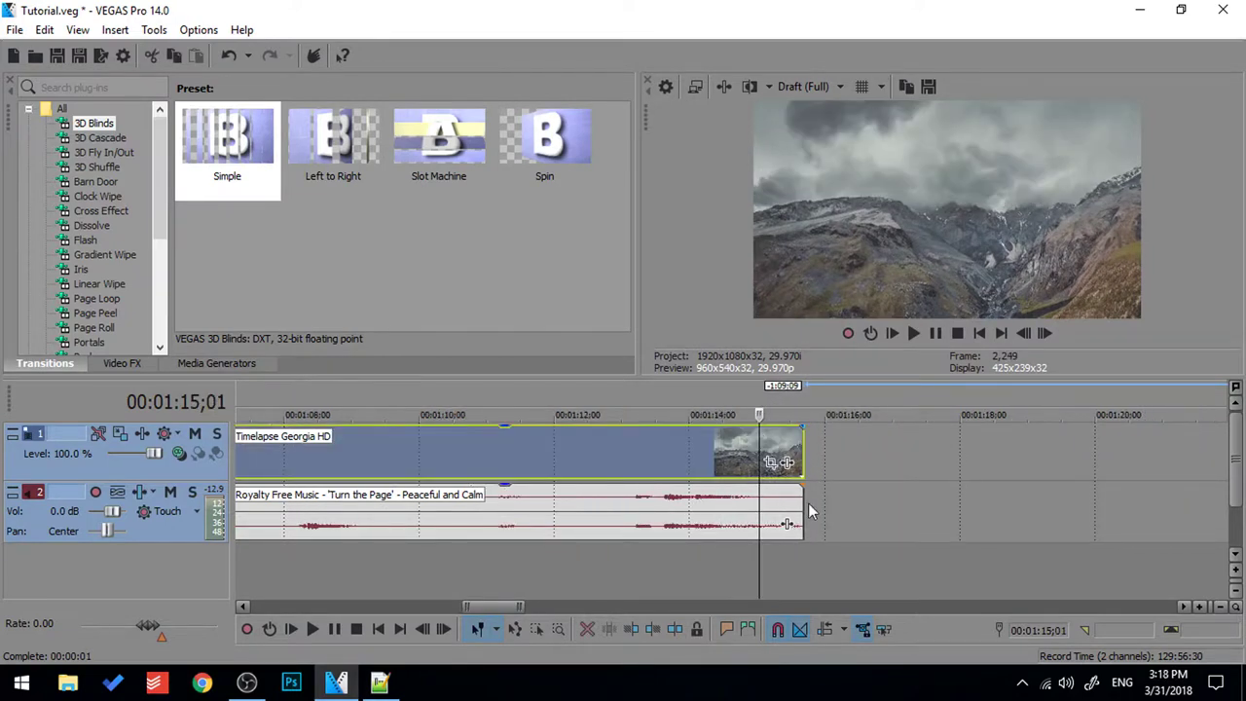
pyautogui.click(694, 509)
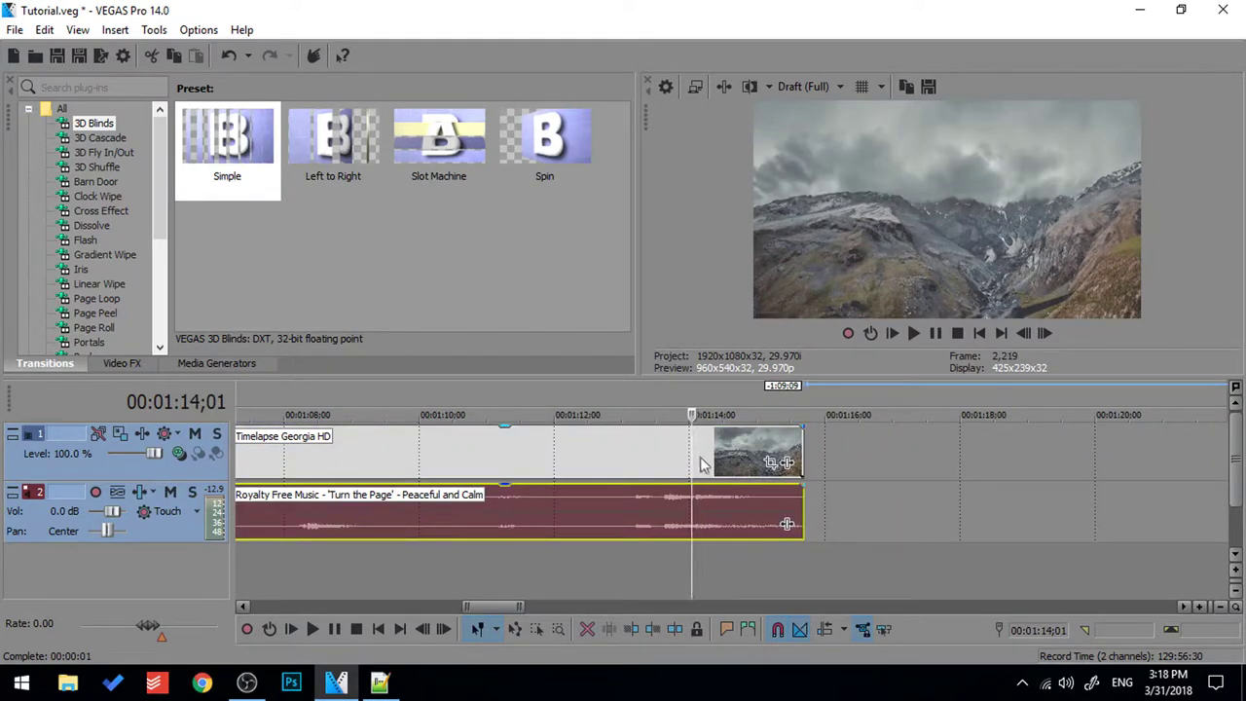
pyautogui.keyDown('ctrl'); pyautogui.click(755, 443); pyautogui.keyUp('ctrl')
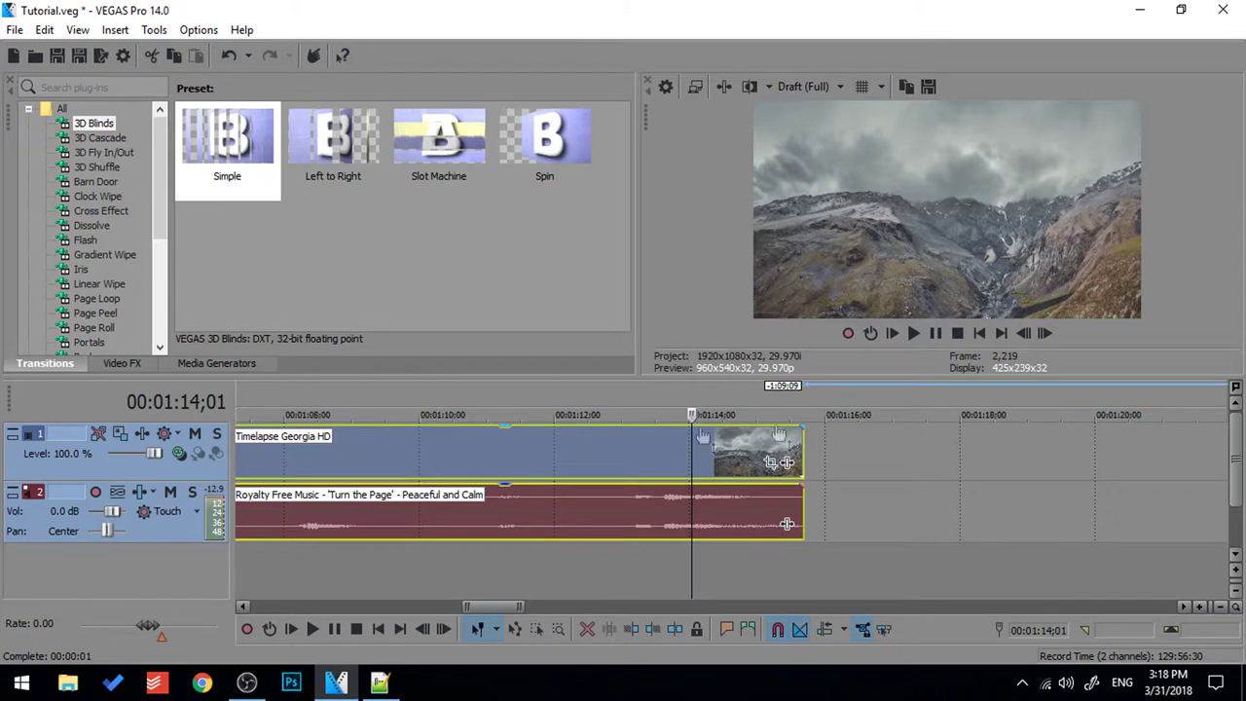
pyautogui.keyDown('ctrl'); pyautogui.click(738, 460); pyautogui.keyUp('ctrl')
pyautogui.keyDown('ctrl'); pyautogui.click(742, 450); pyautogui.keyUp('ctrl')
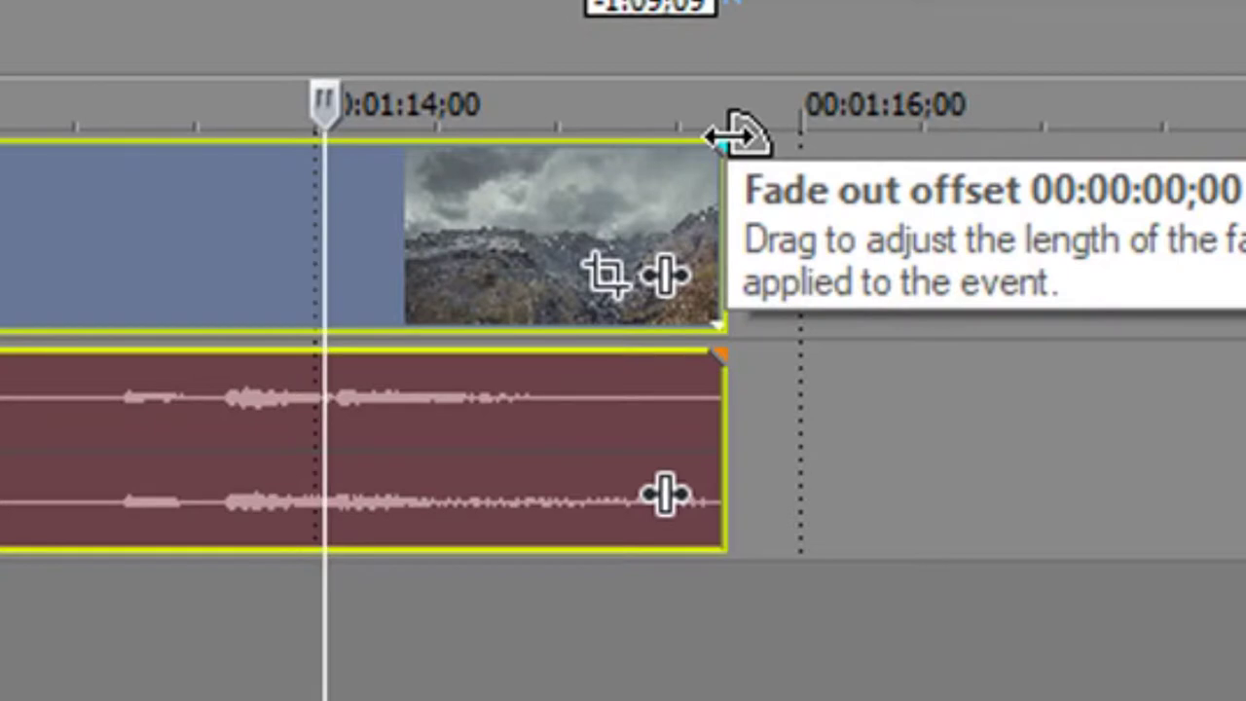
# Step: Add a fade-out of about 0.8 s to the end of both selected events, and play the ending
pyautogui.moveTo(723, 138); pyautogui.dragTo(600, 132)
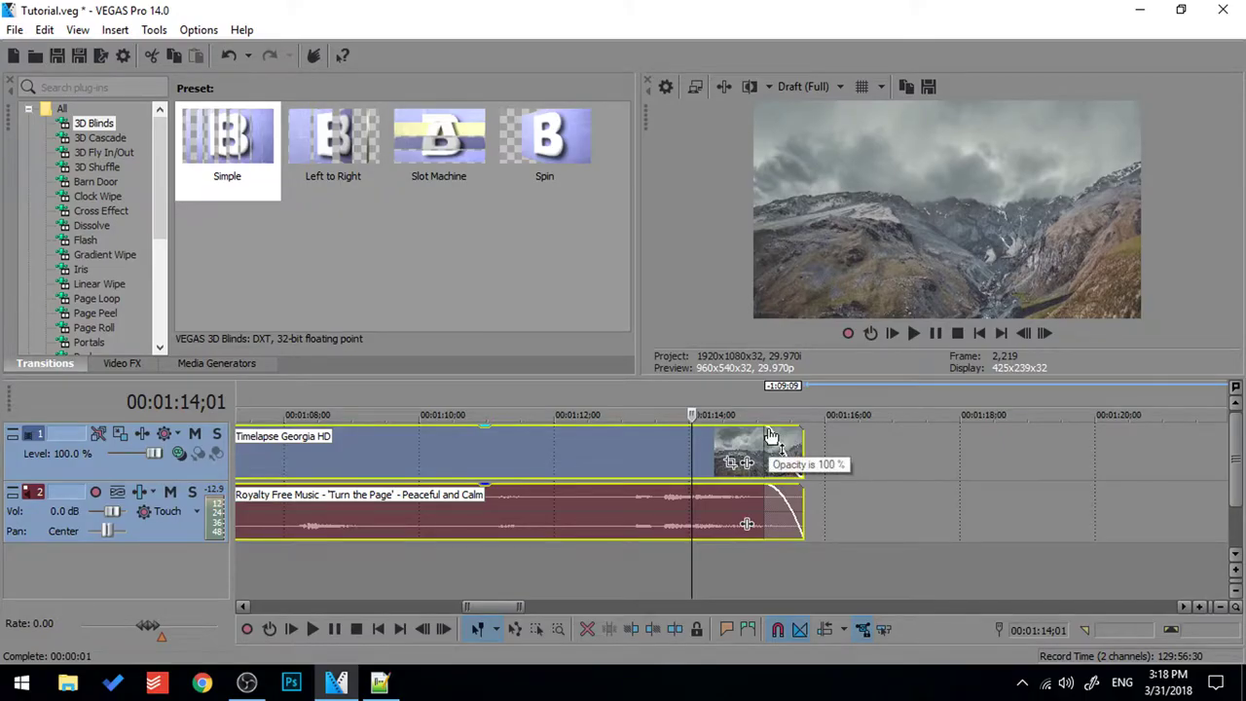
pyautogui.moveTo(765, 428); pyautogui.dragTo(750, 429)
pyautogui.press('space')
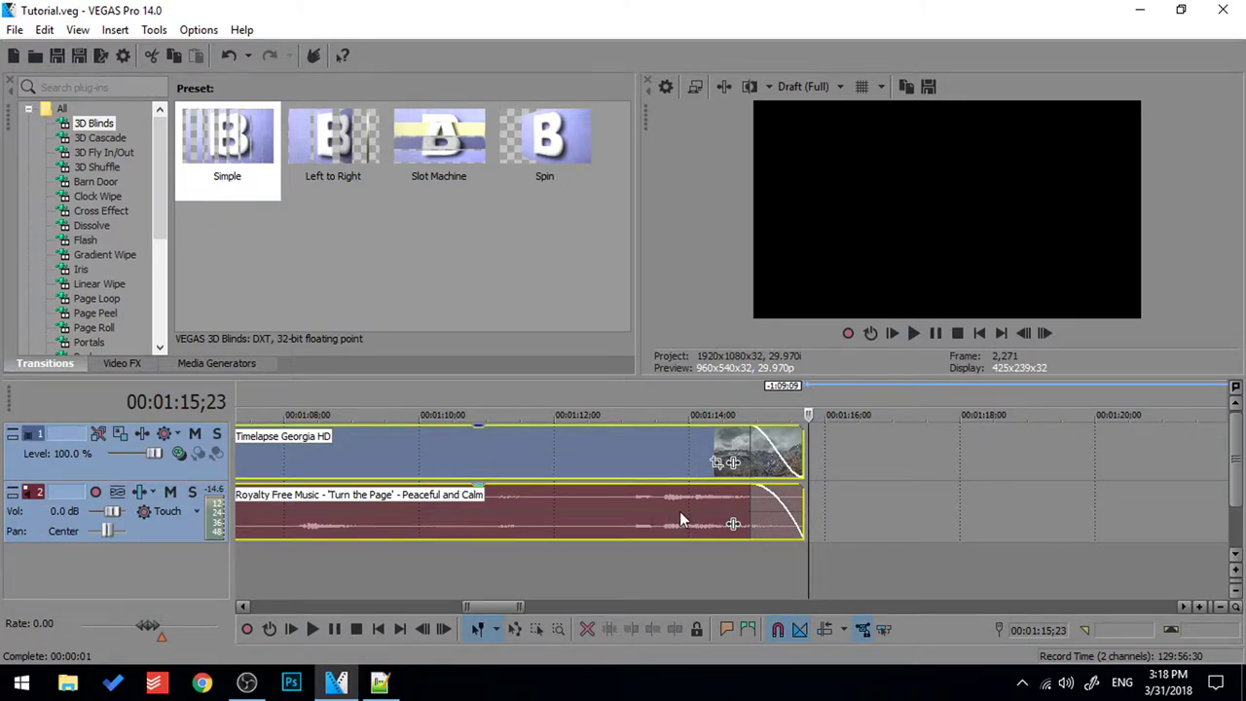
# Step: Split only the timelapse video event at 00:00:36;05
pyautogui.scroll(-10, 680, 511)
pyautogui.scroll(3, 656, 517)
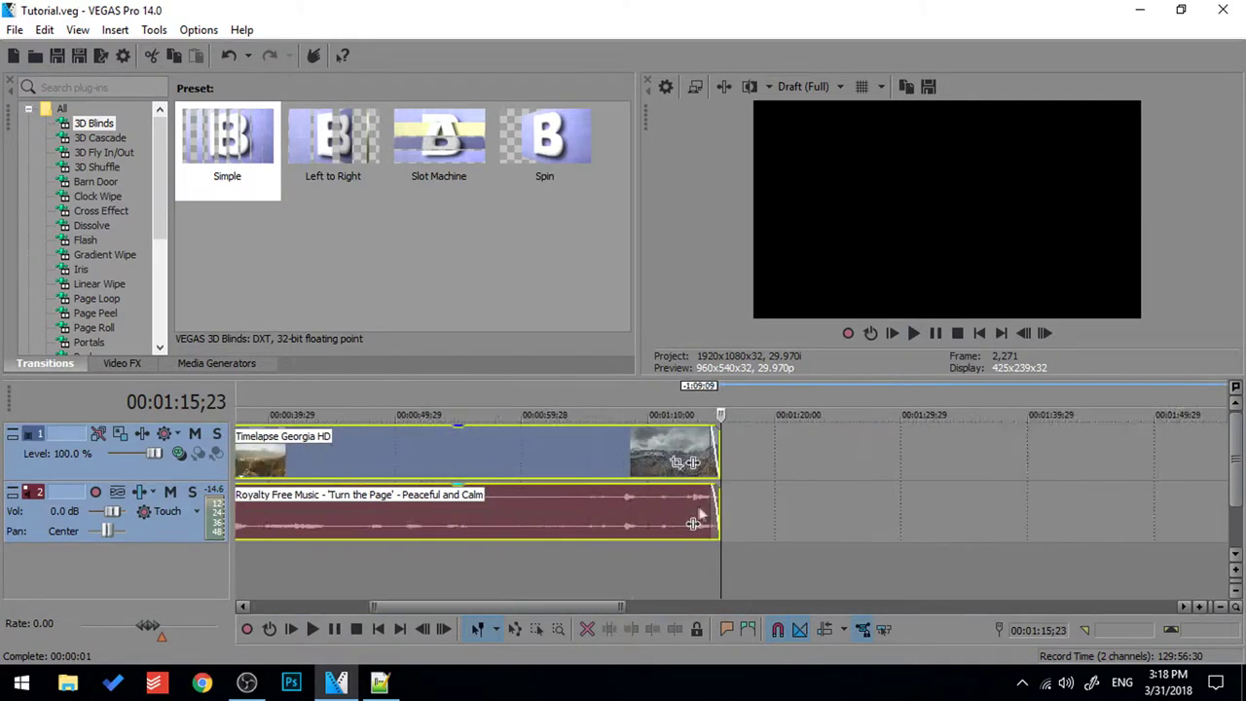
pyautogui.scroll(-3, 656, 517)
pyautogui.click(360, 396)
pyautogui.scroll(5, 633, 458)
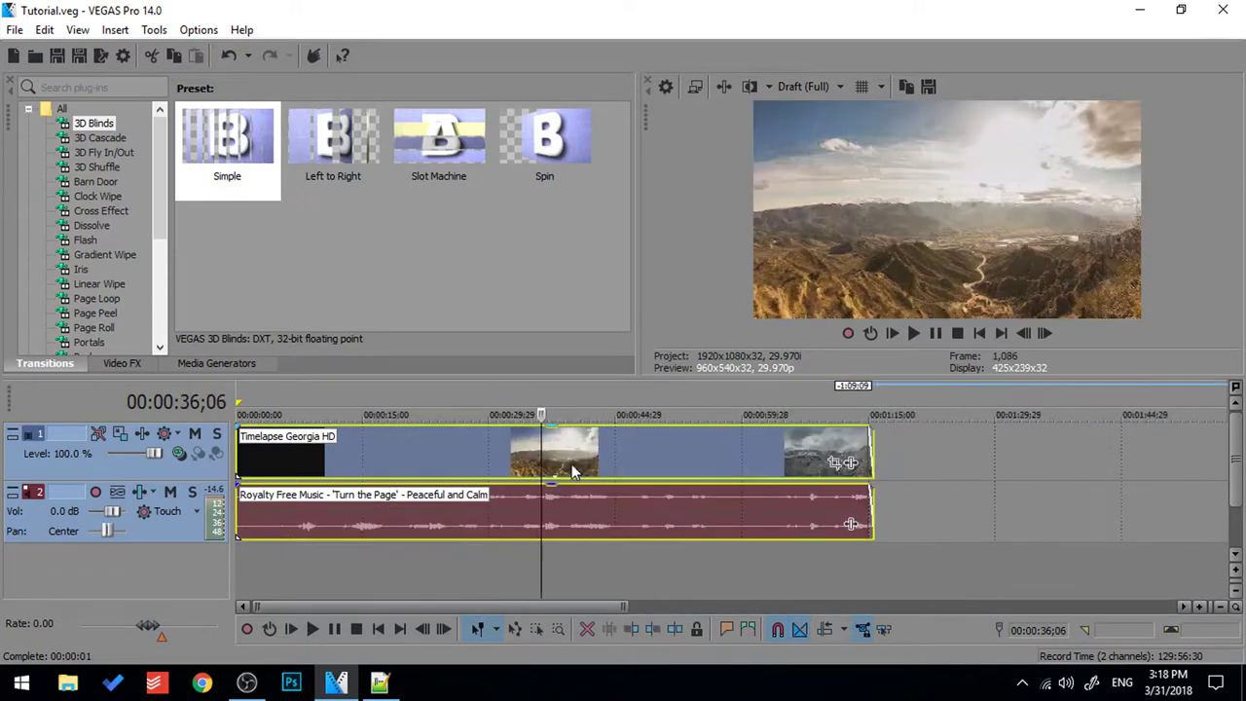
pyautogui.click(695, 450)
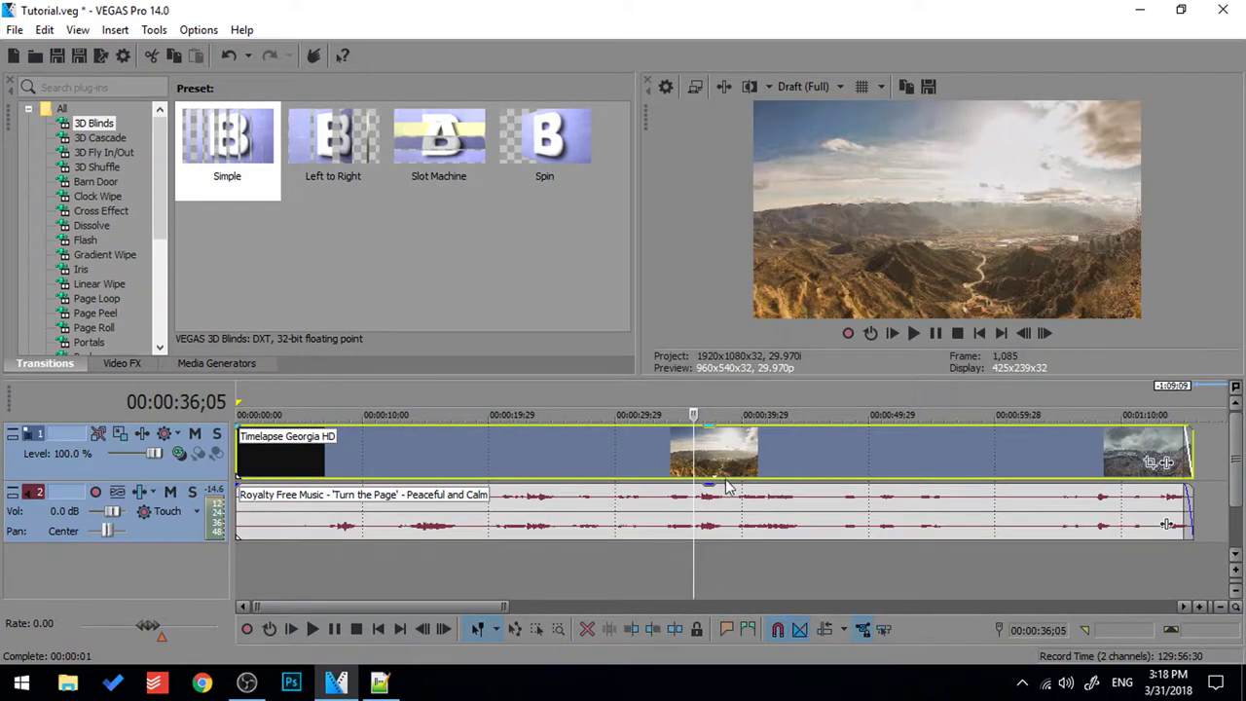
pyautogui.press('s')
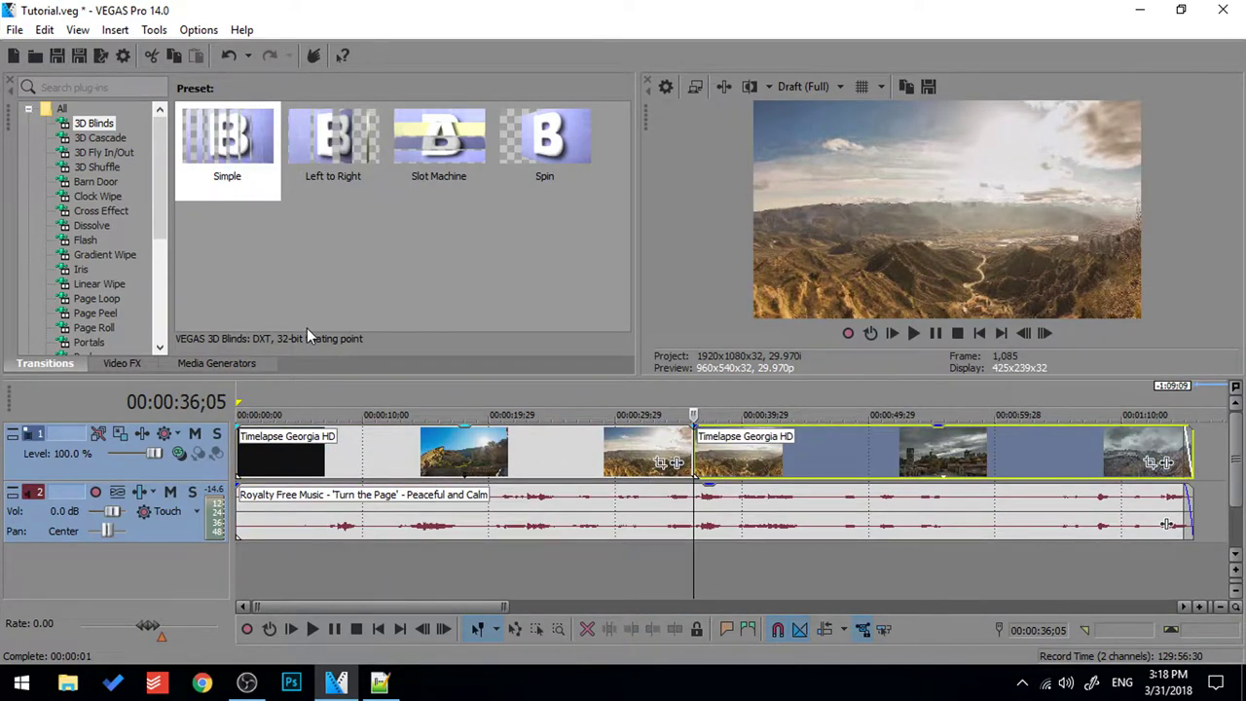
# Step: Switch to Tutorial.txt in Notepad++, highlight the third topic (Transition), and return to VEGAS Pro
pyautogui.click(380, 681)
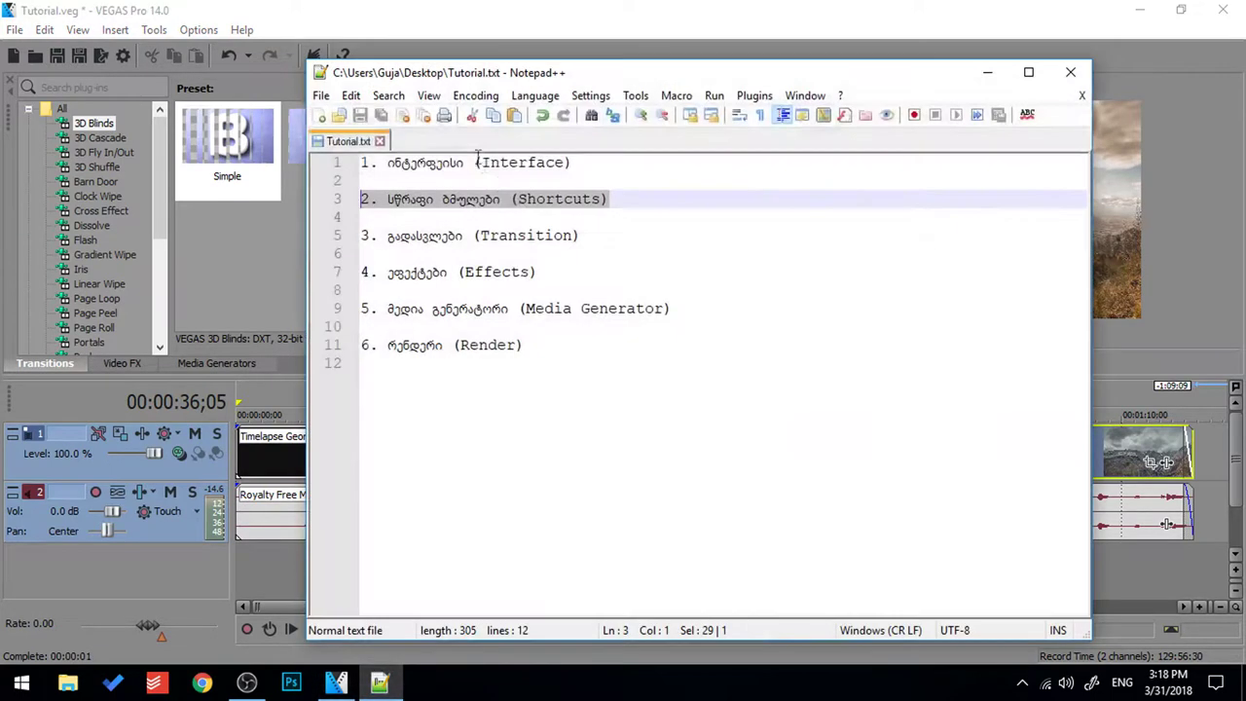
pyautogui.moveTo(589, 242); pyautogui.dragTo(351, 243)
pyautogui.click(500, 13)
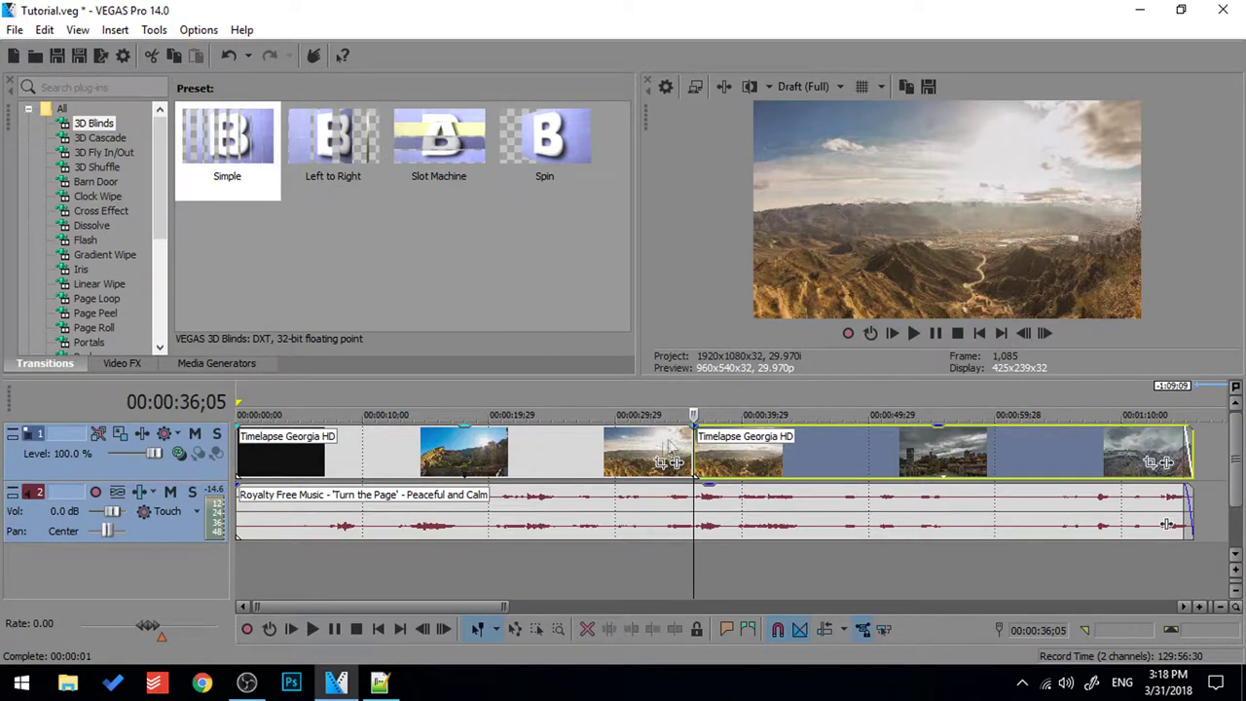
# Step: Apply the 3D Blinds transition with the Slot Machine preset between the two video events, and close its settings
pyautogui.click(581, 453)
pyautogui.click(759, 453)
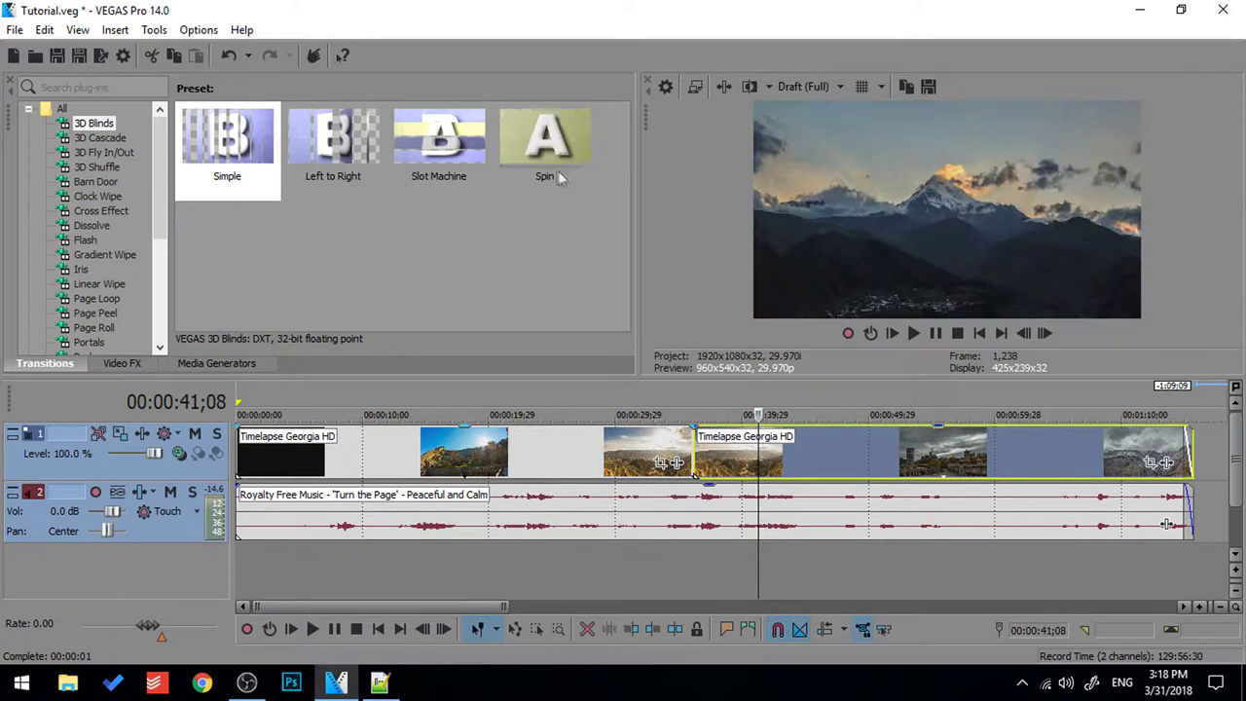
pyautogui.moveTo(435, 146); pyautogui.dragTo(693, 453)
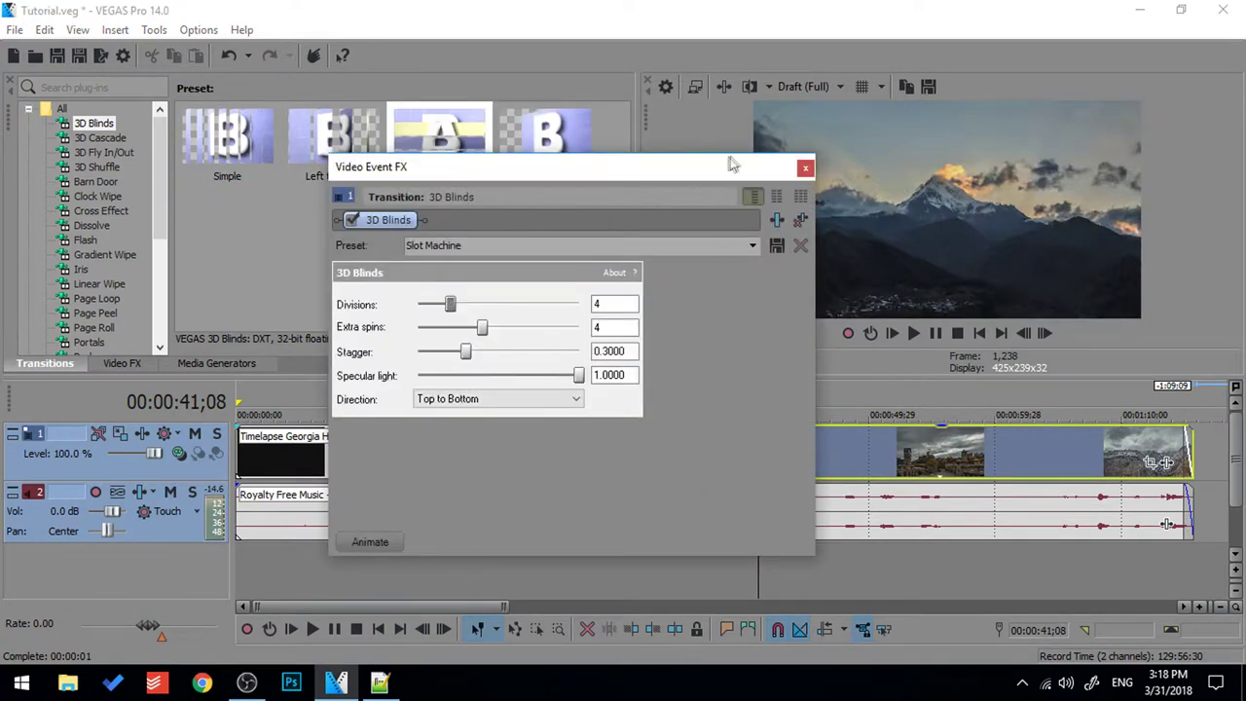
pyautogui.click(804, 166)
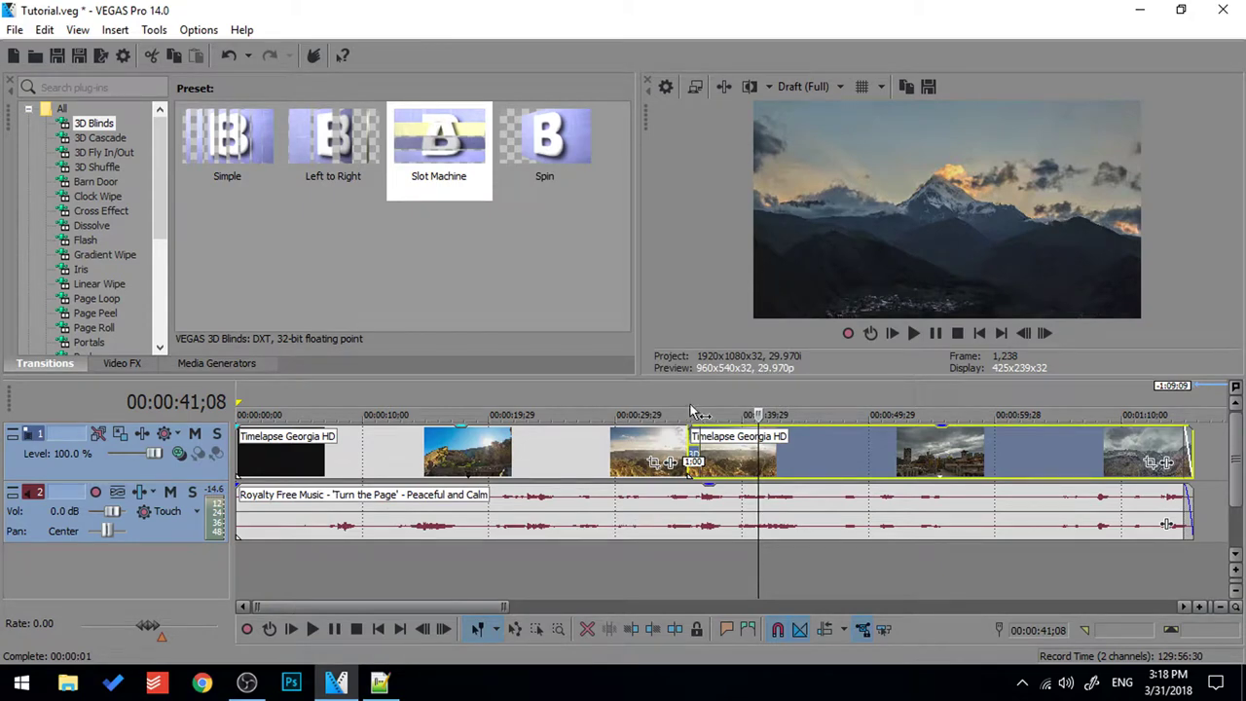
# Step: Play the video across the 3D Blinds transition, and try to lengthen the transition
pyautogui.click(695, 446)
pyautogui.scroll(5, 711, 453)
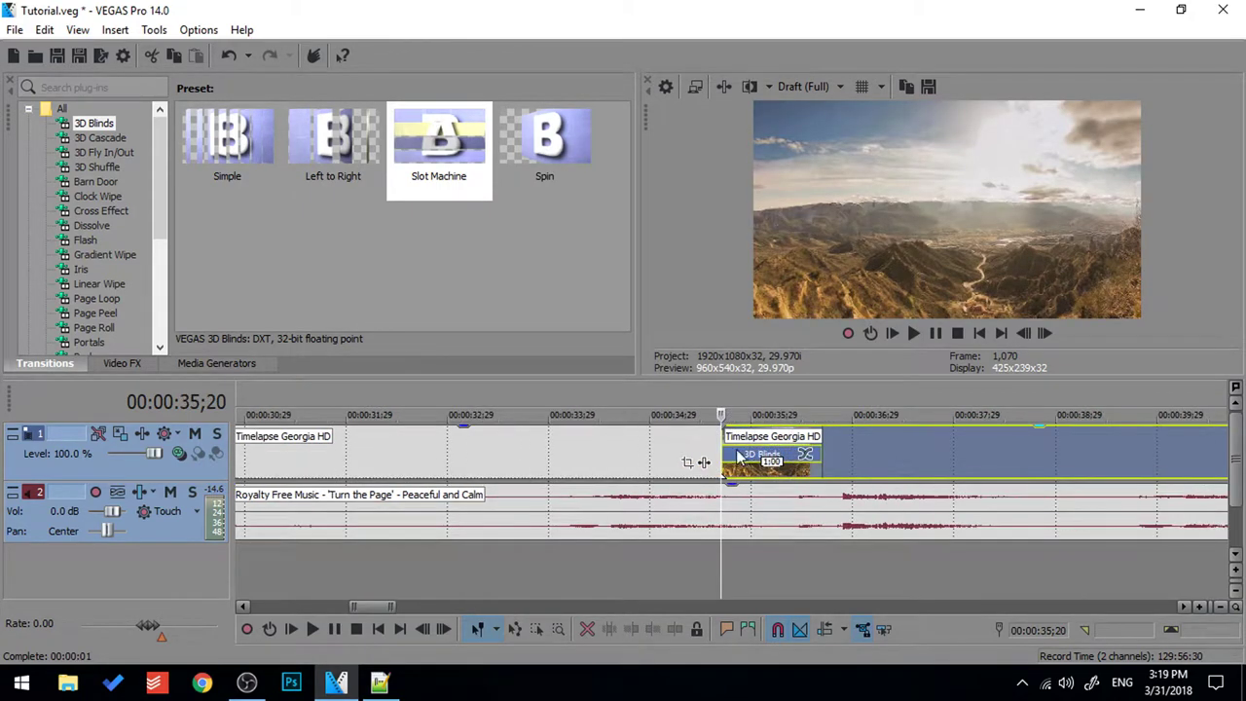
pyautogui.scroll(-6, 738, 456)
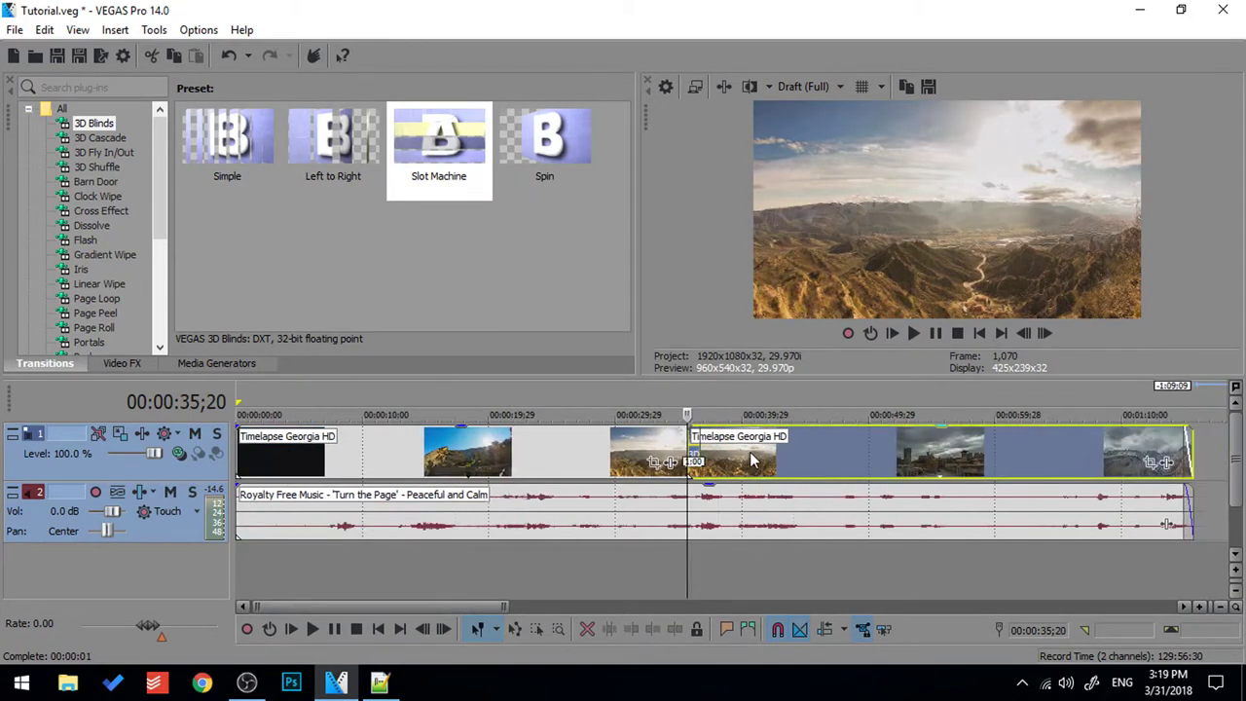
pyautogui.click(679, 391)
pyautogui.scroll(5, 682, 419)
pyautogui.press('space')
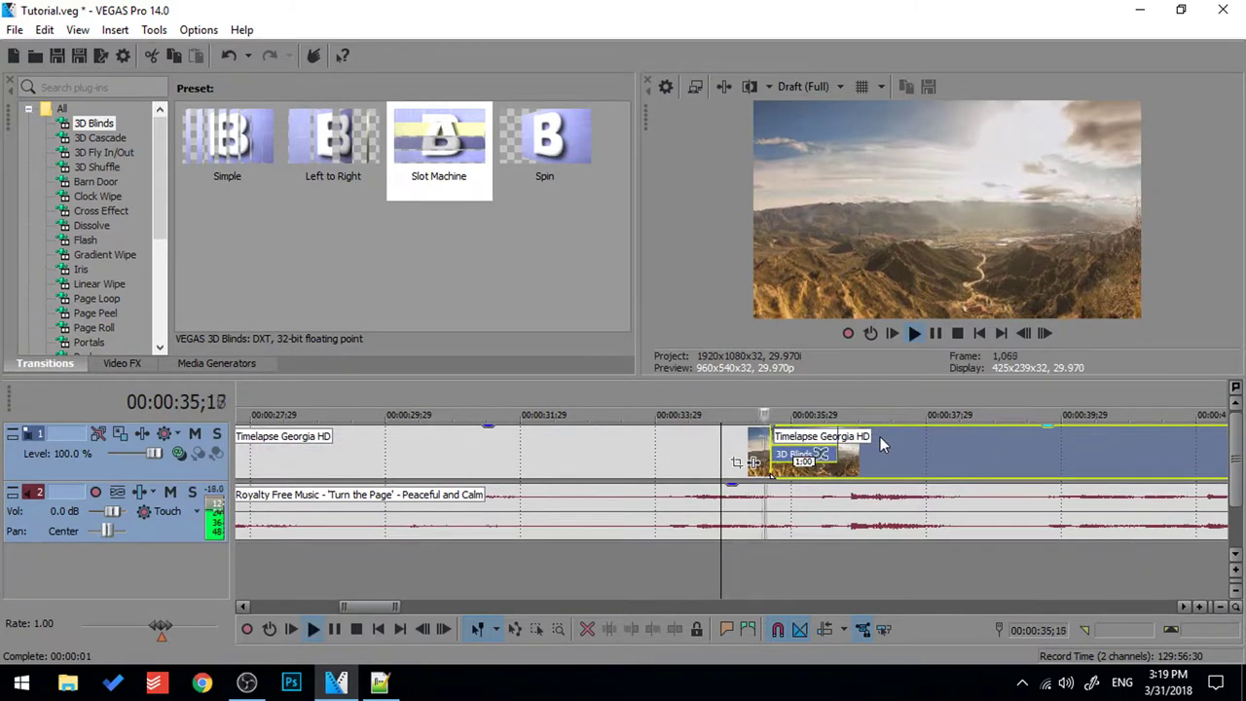
pyautogui.press('space')
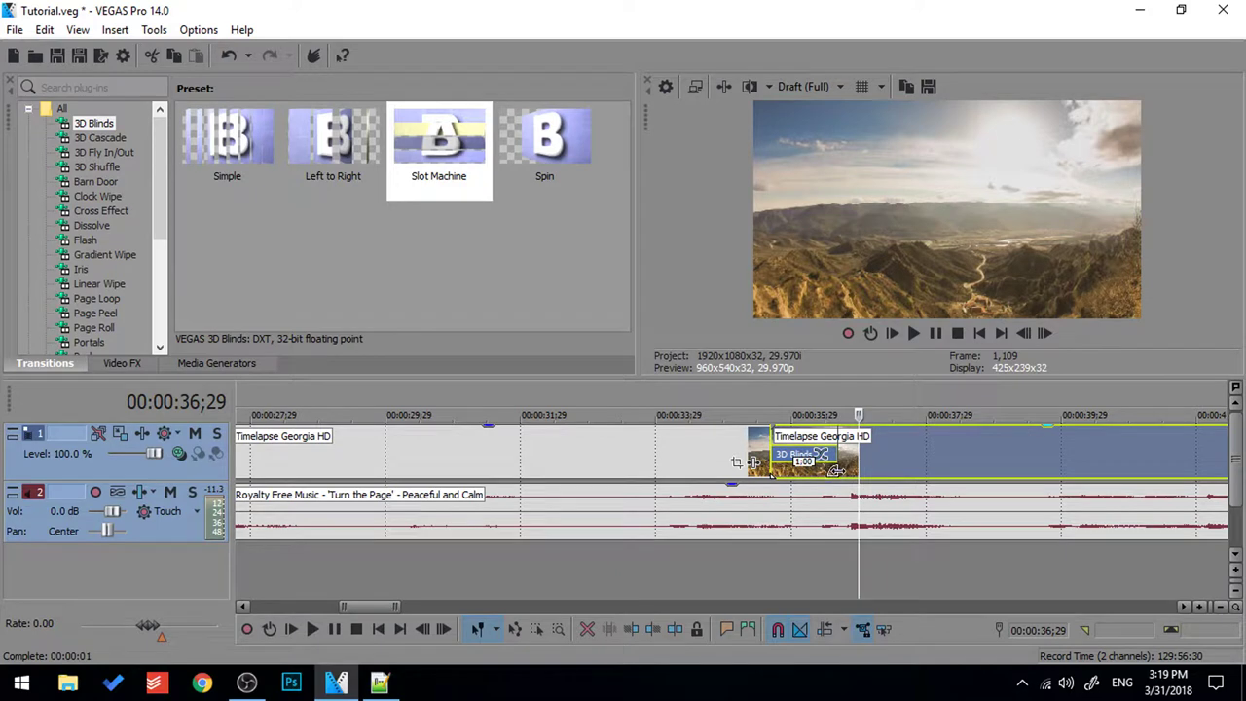
pyautogui.moveTo(835, 471); pyautogui.dragTo(910, 471)
# Step: Apply the Cross Effect transition with the Cross Zoom A/B Slow preset to the cut in the video, and close its settings
pyautogui.click(97, 196)
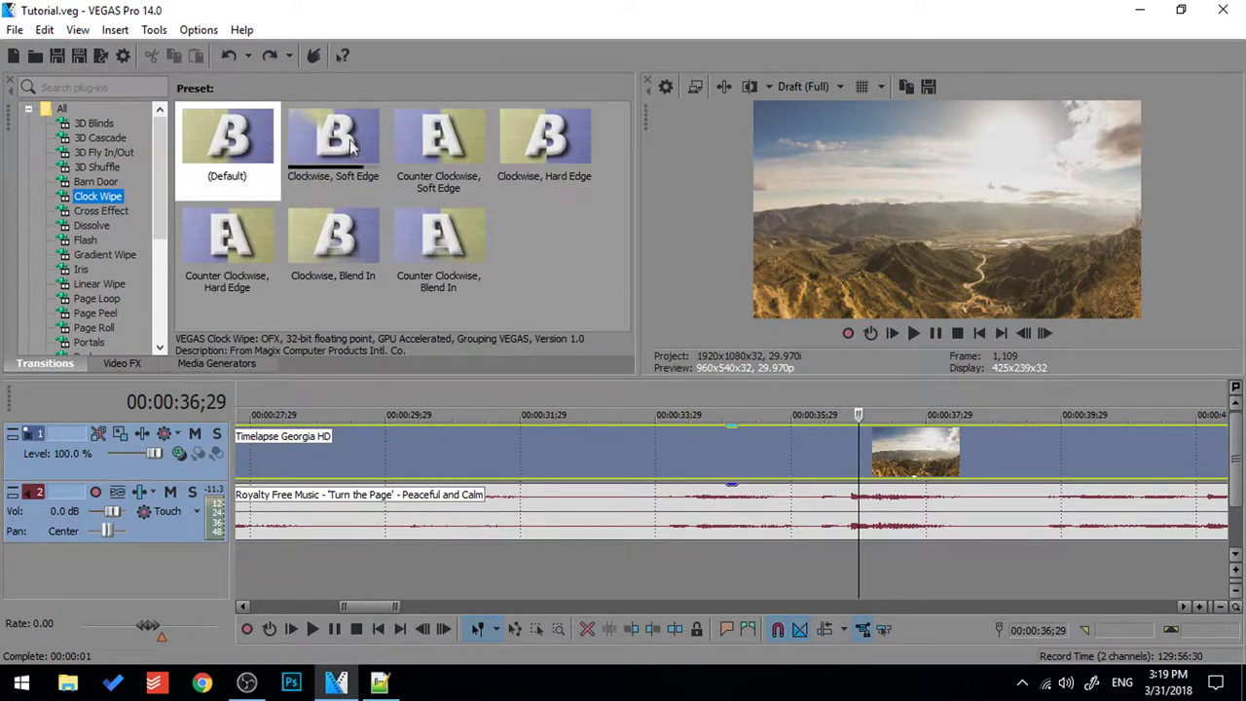
pyautogui.press('Down')
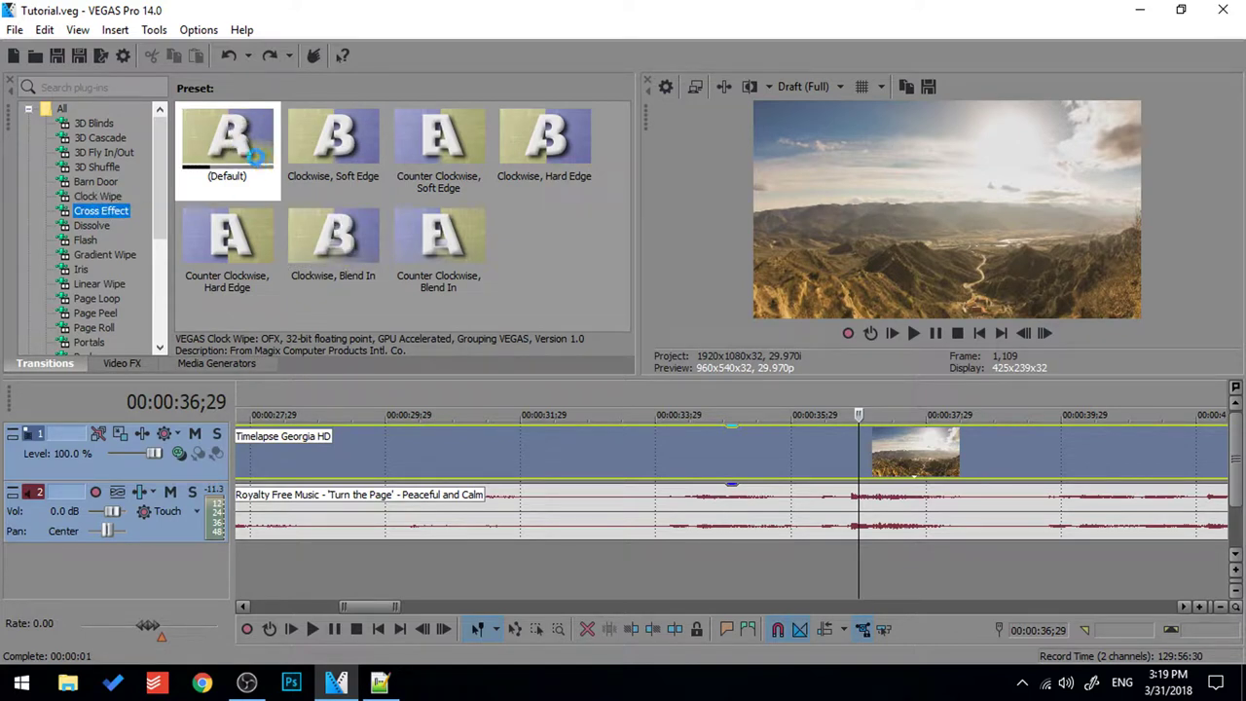
pyautogui.moveTo(378, 130); pyautogui.dragTo(875, 484)
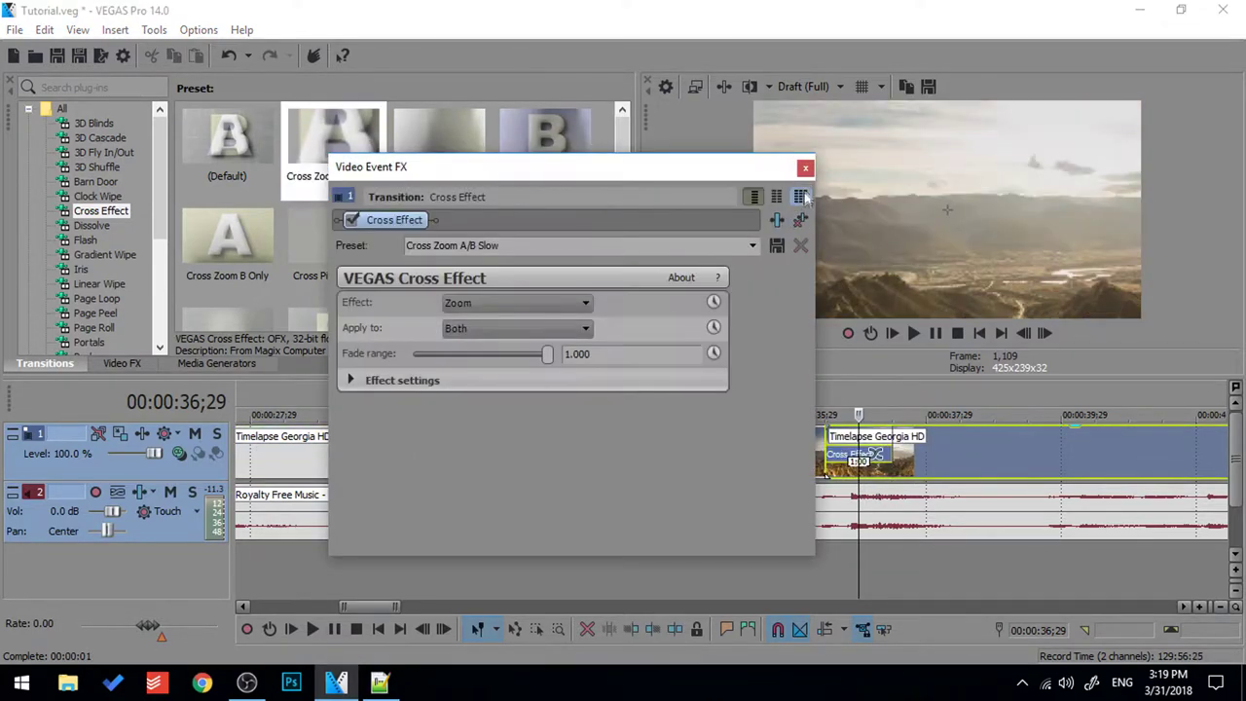
pyautogui.click(806, 168)
# Step: Play the video across the Cross Effect transition, and undo both the transition and the video split
pyautogui.click(807, 458)
pyautogui.press('space')
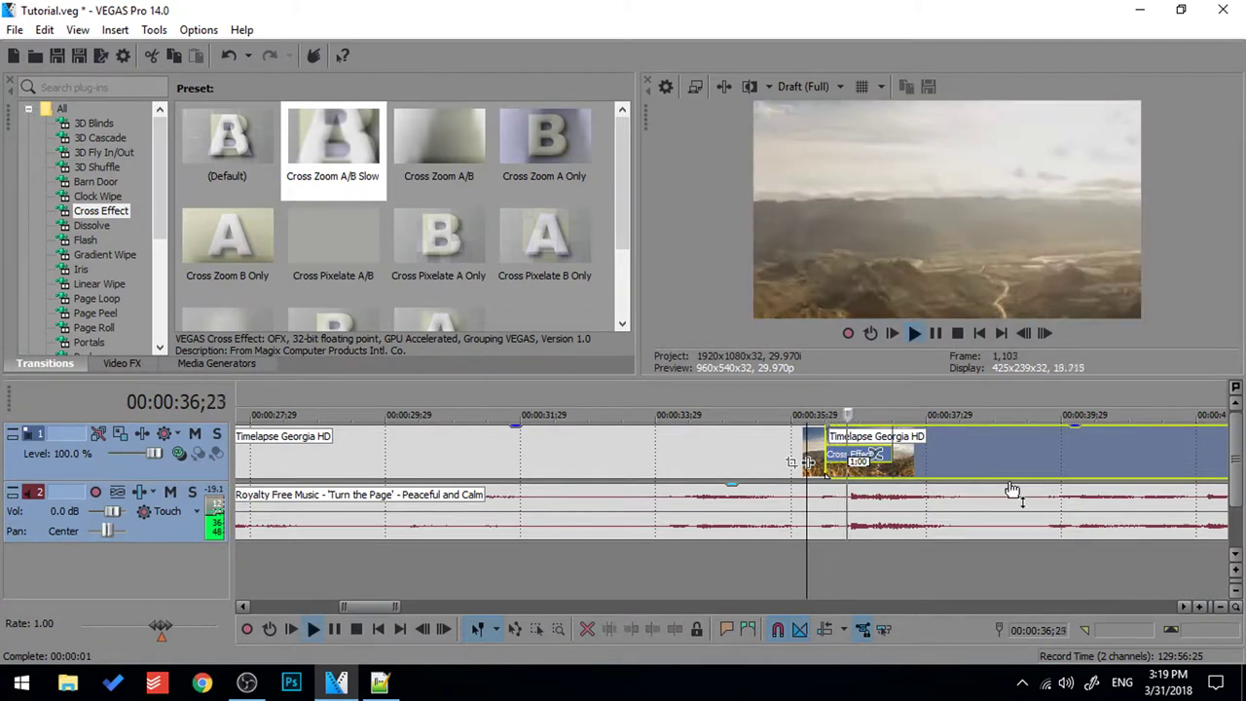
pyautogui.press('Return')
pyautogui.hotkey('ctrl', 'z')
pyautogui.hotkey('ctrl', 'z')
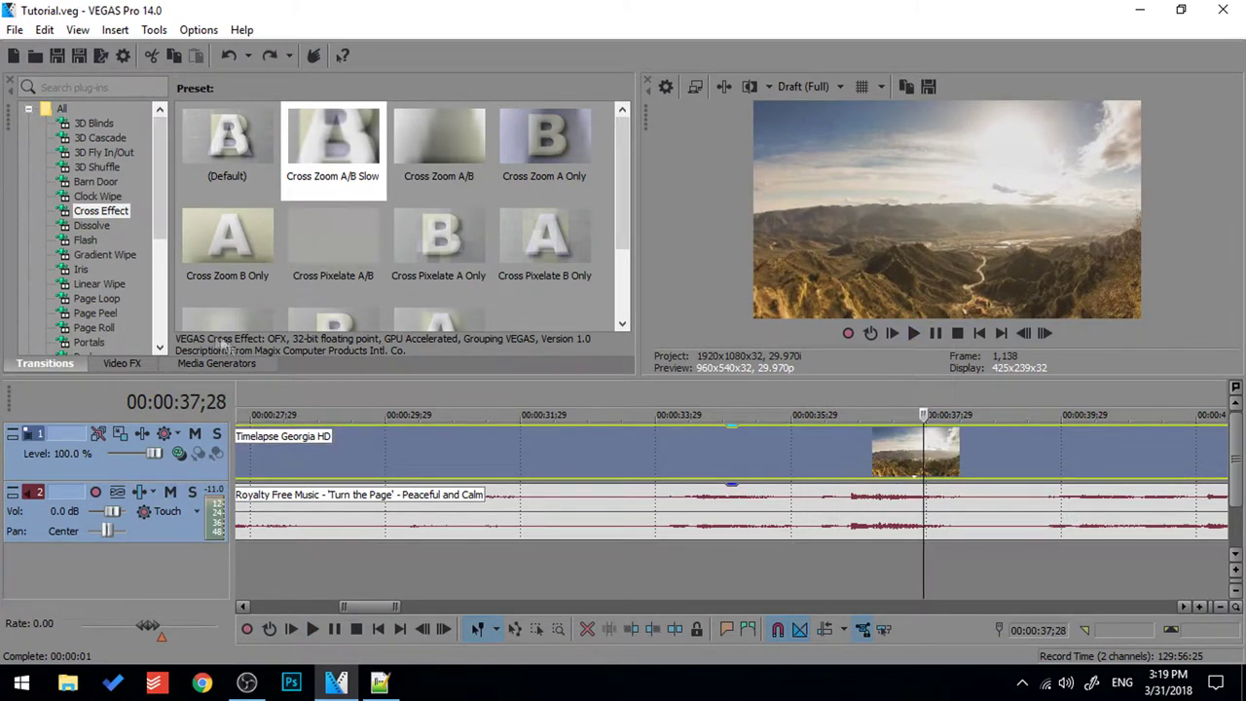
# Step: Browse the remaining transitions and examine the Page Loop and Portals presets
pyautogui.scroll(-3, 97, 261)
pyautogui.scroll(2, 100, 126)
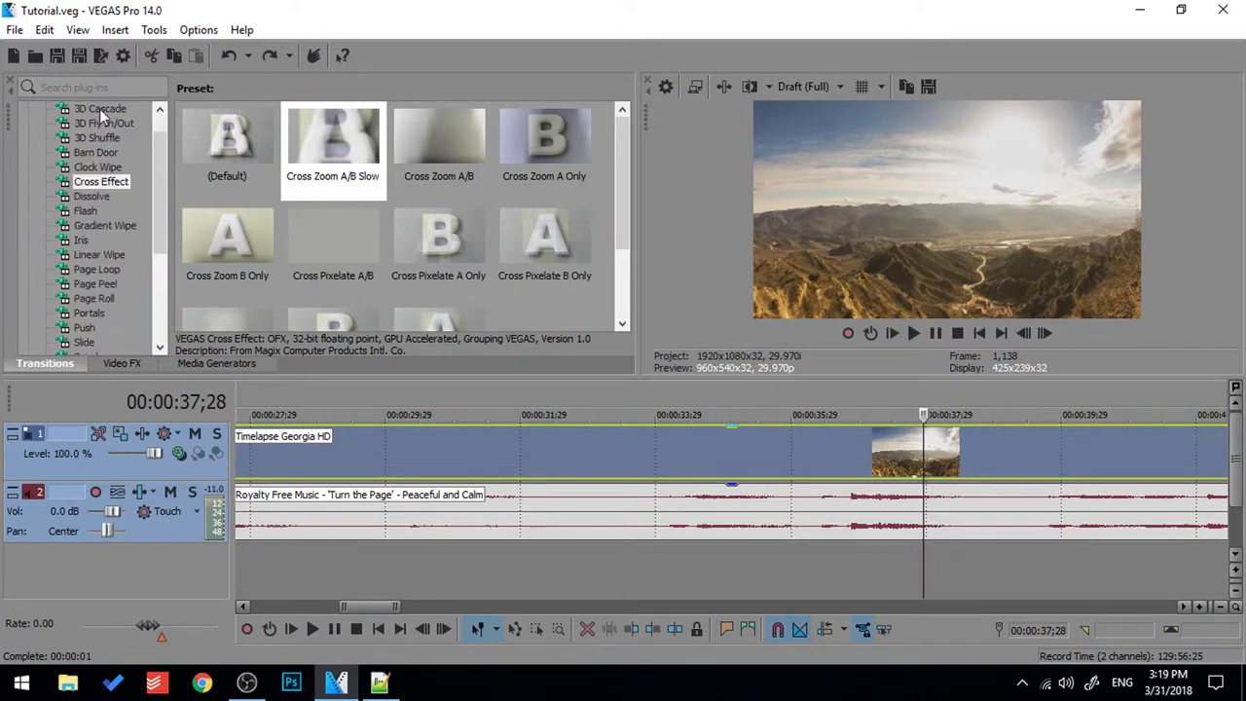
pyautogui.scroll(-1, 122, 204)
pyautogui.click(97, 224)
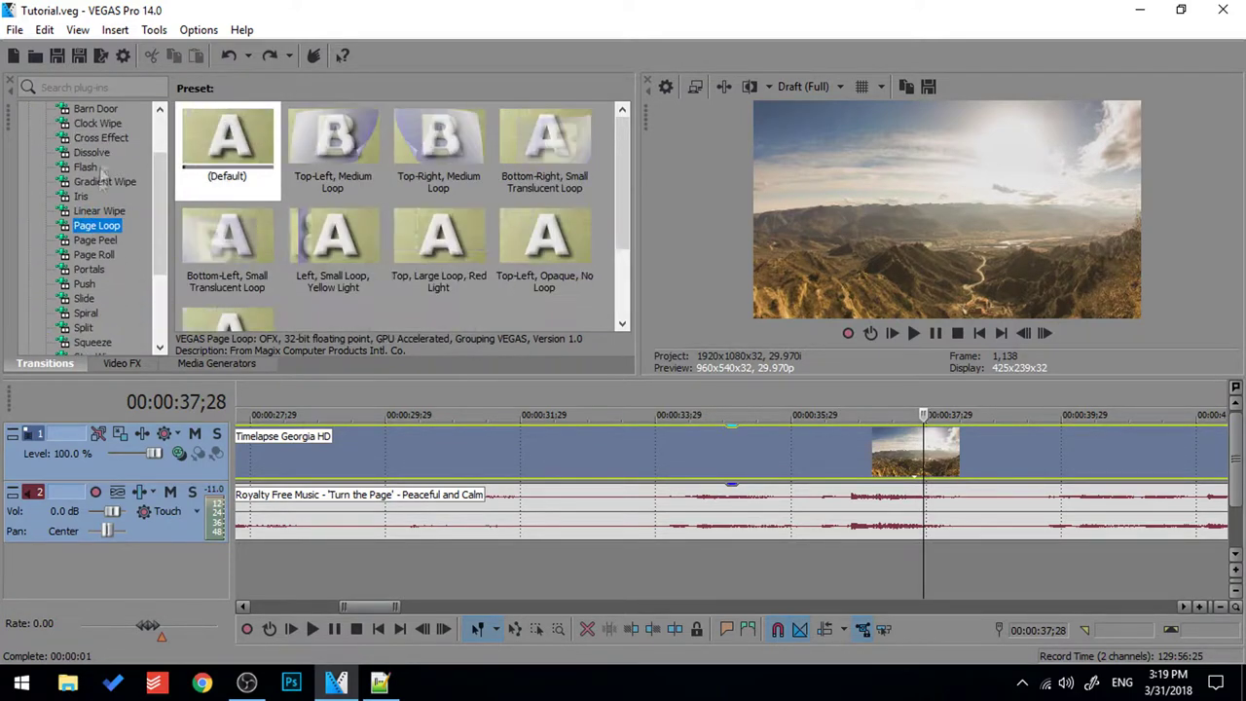
pyautogui.scroll(-1, 111, 215)
pyautogui.click(89, 225)
pyautogui.scroll(-2, 89, 225)
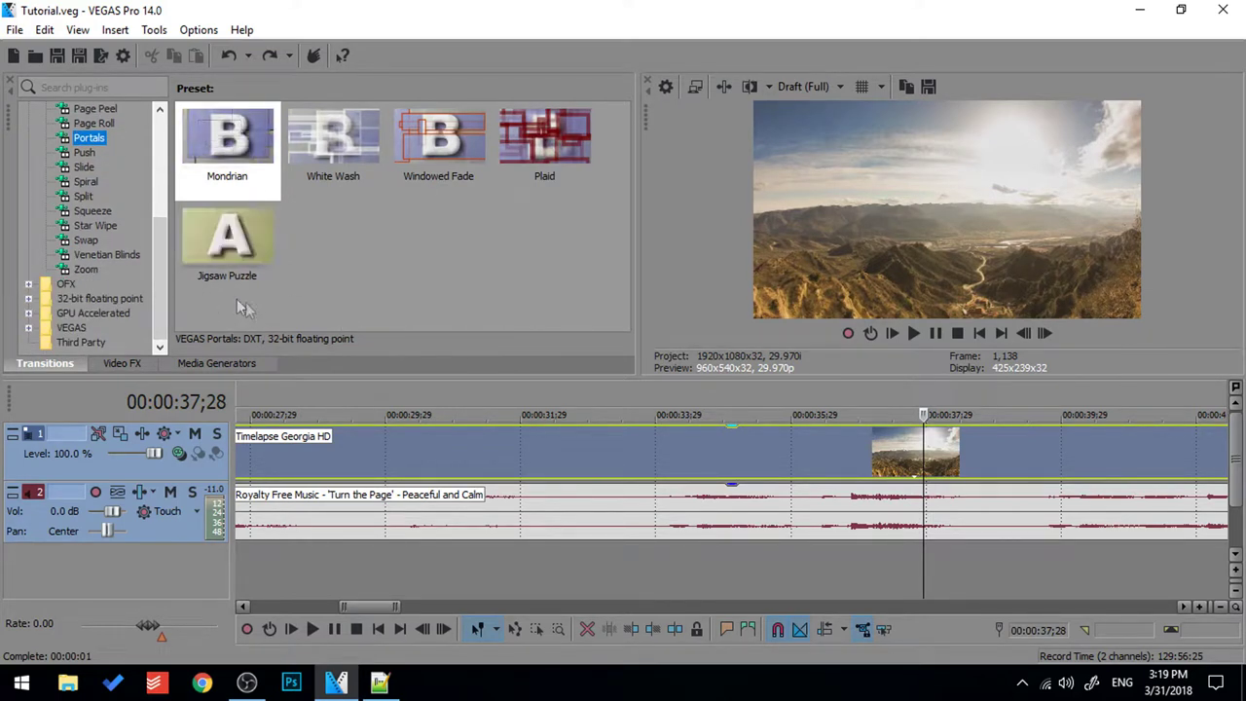
# Step: Apply the Add Noise video effect with the Extreme preset to the timelapse video event, and close its settings
pyautogui.click(127, 364)
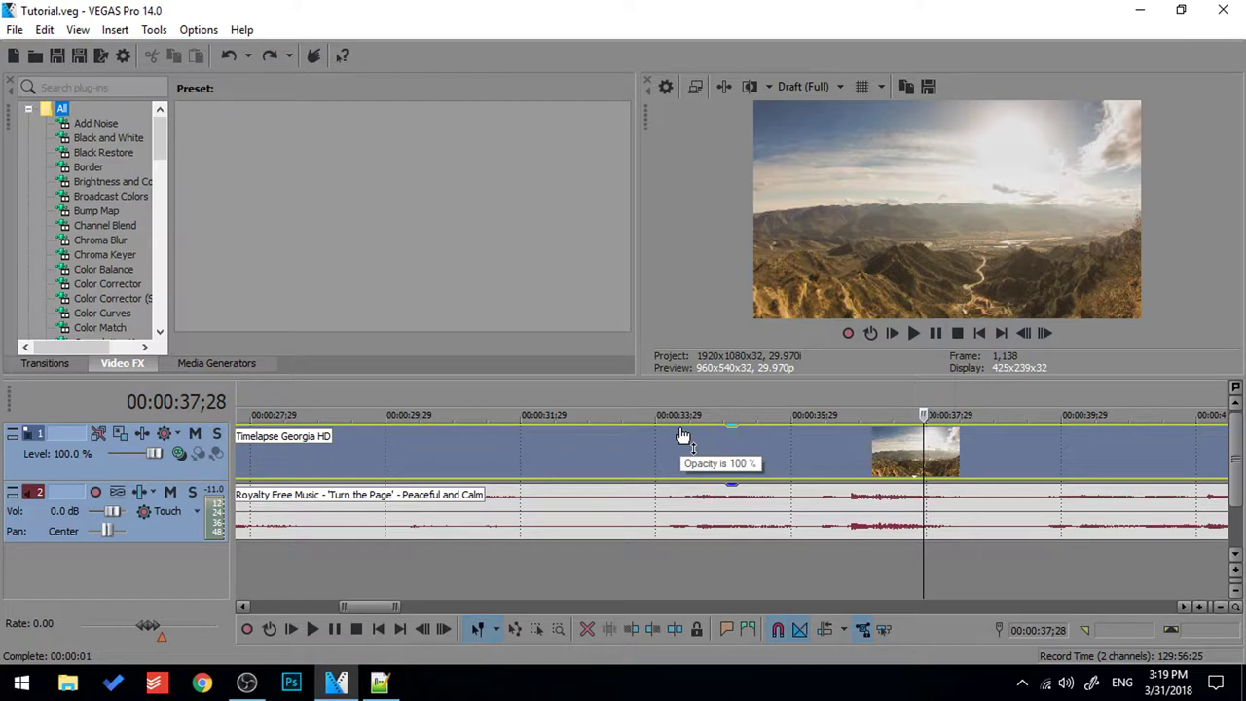
pyautogui.click(95, 123)
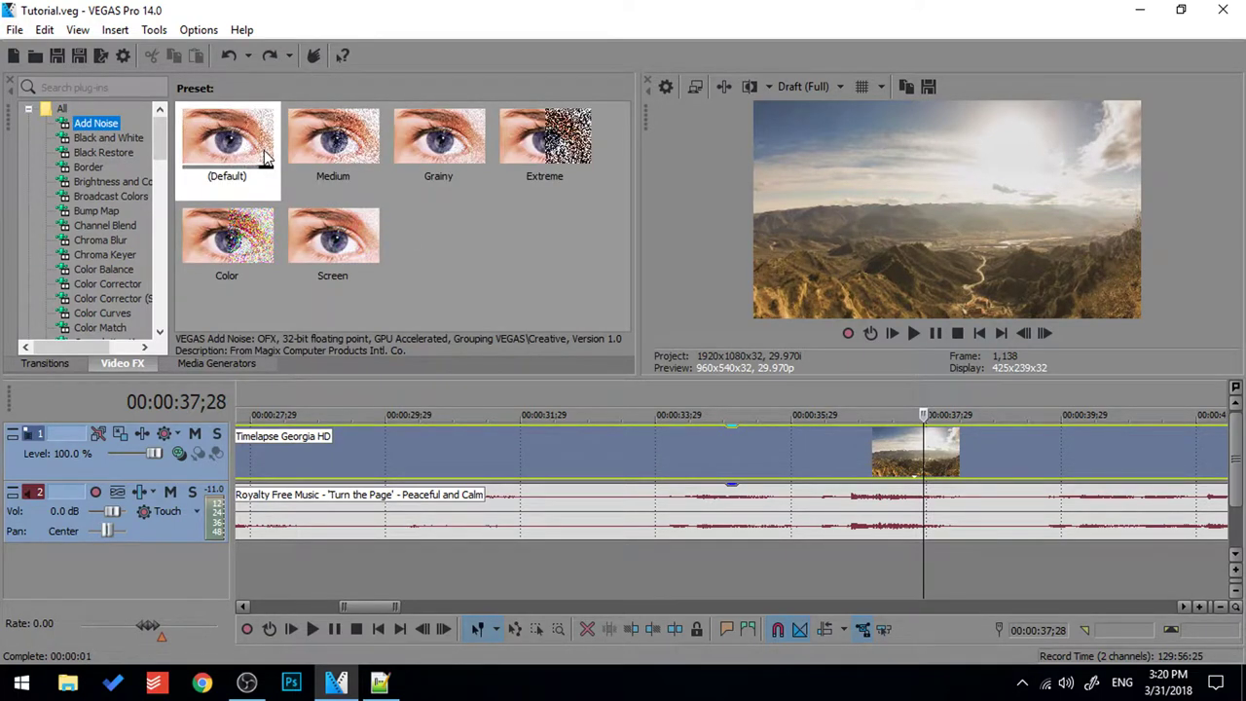
pyautogui.click(552, 140)
pyautogui.moveTo(552, 139); pyautogui.dragTo(779, 459)
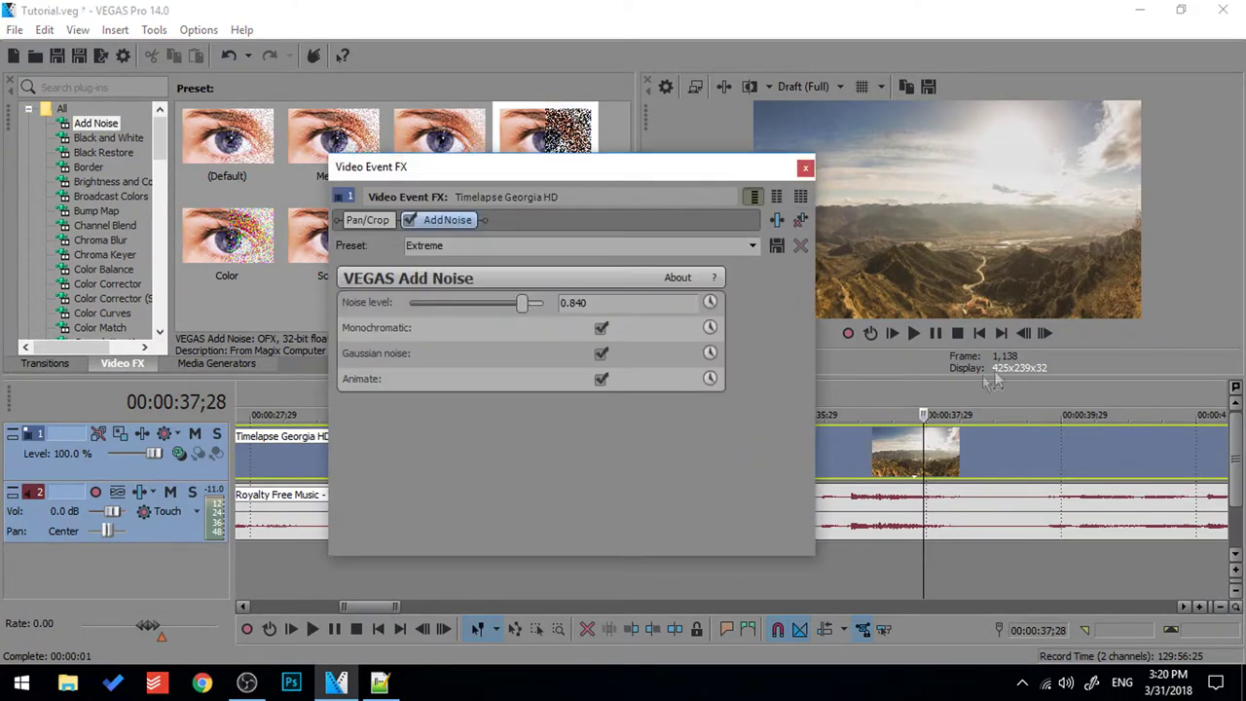
pyautogui.click(806, 169)
# Step: Play the video from about 00:00:33;29 to check the Extreme noise, and undo that effect
pyautogui.click(668, 414)
pyautogui.press('space')
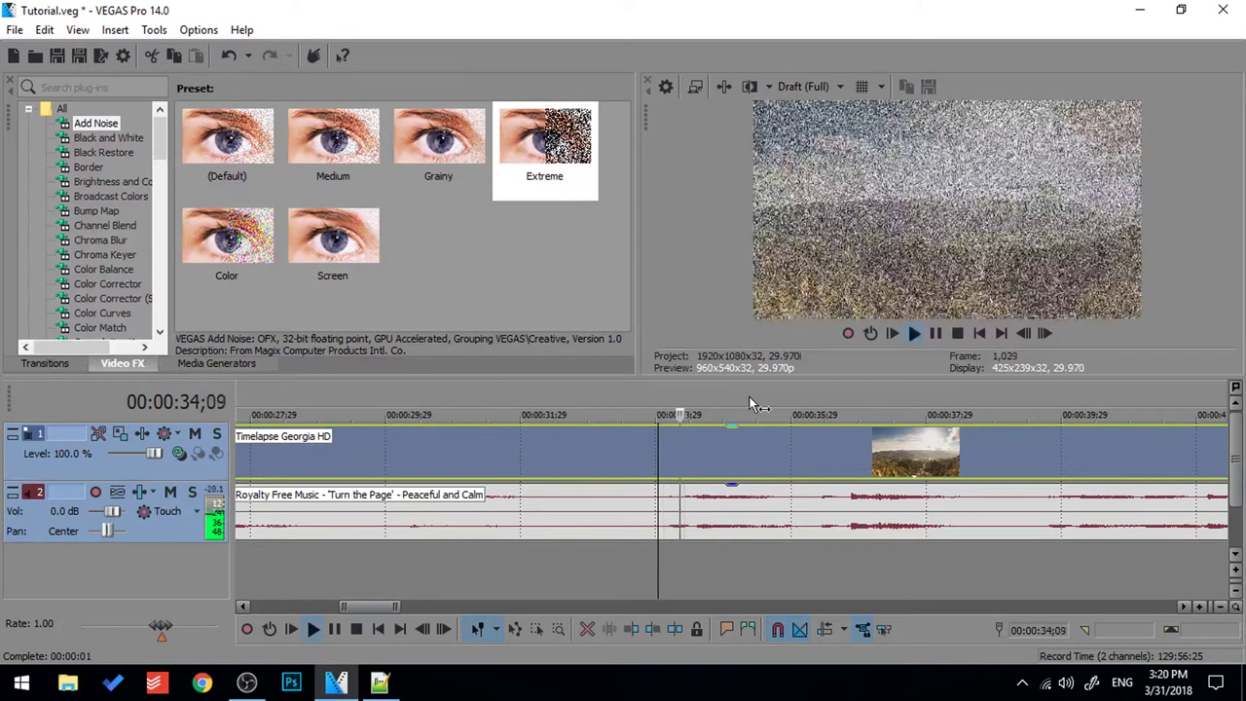
pyautogui.press('Return')
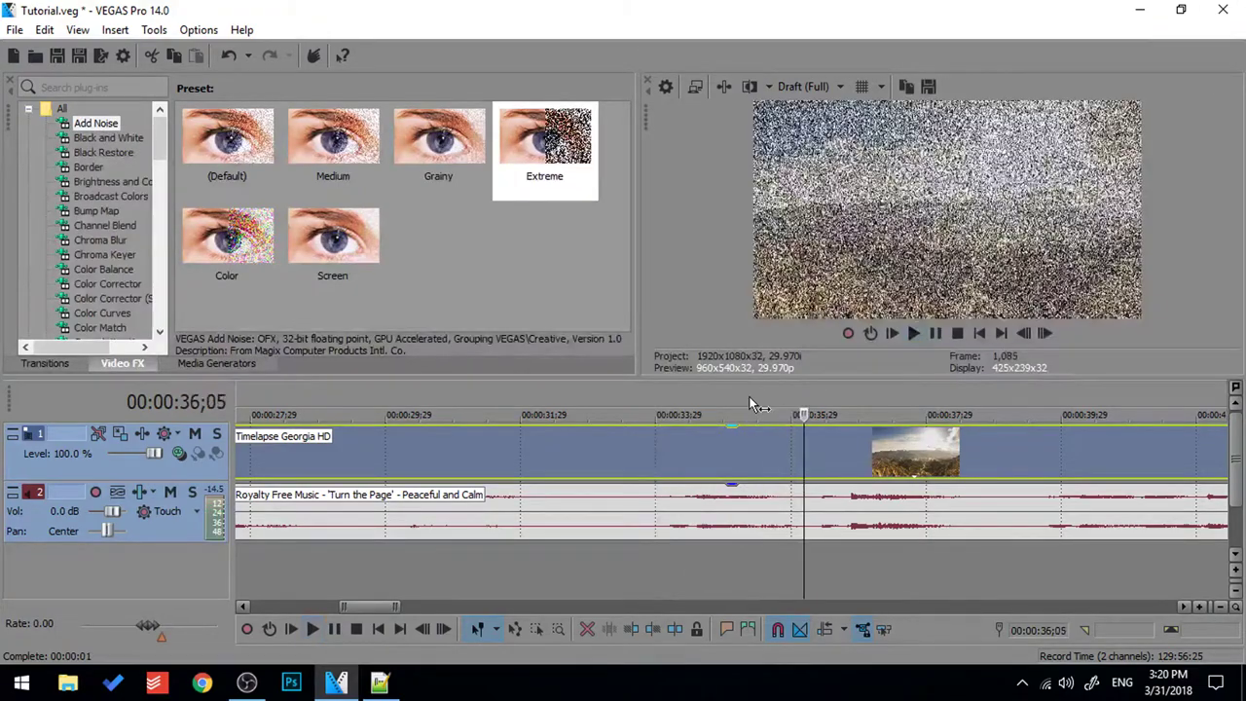
pyautogui.click(831, 430)
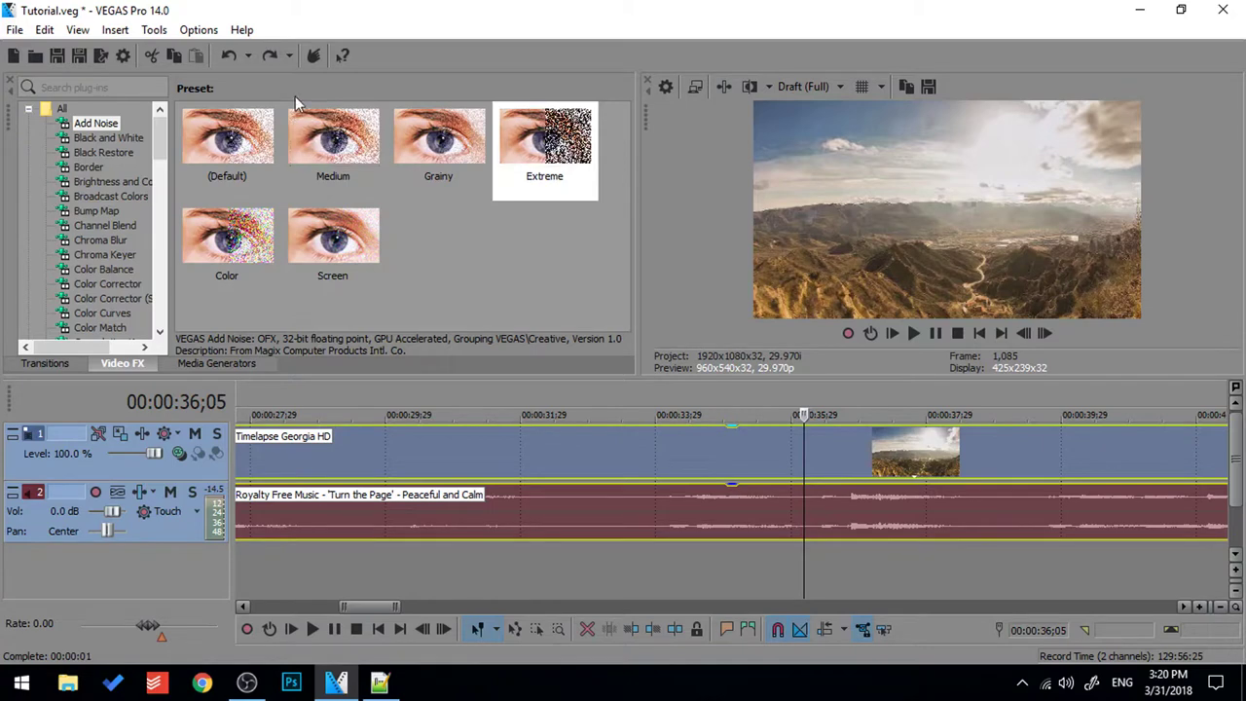
# Step: Apply the Add Noise effect with the Screen preset to the timelapse video event, and play the result
pyautogui.moveTo(341, 246); pyautogui.dragTo(684, 459)
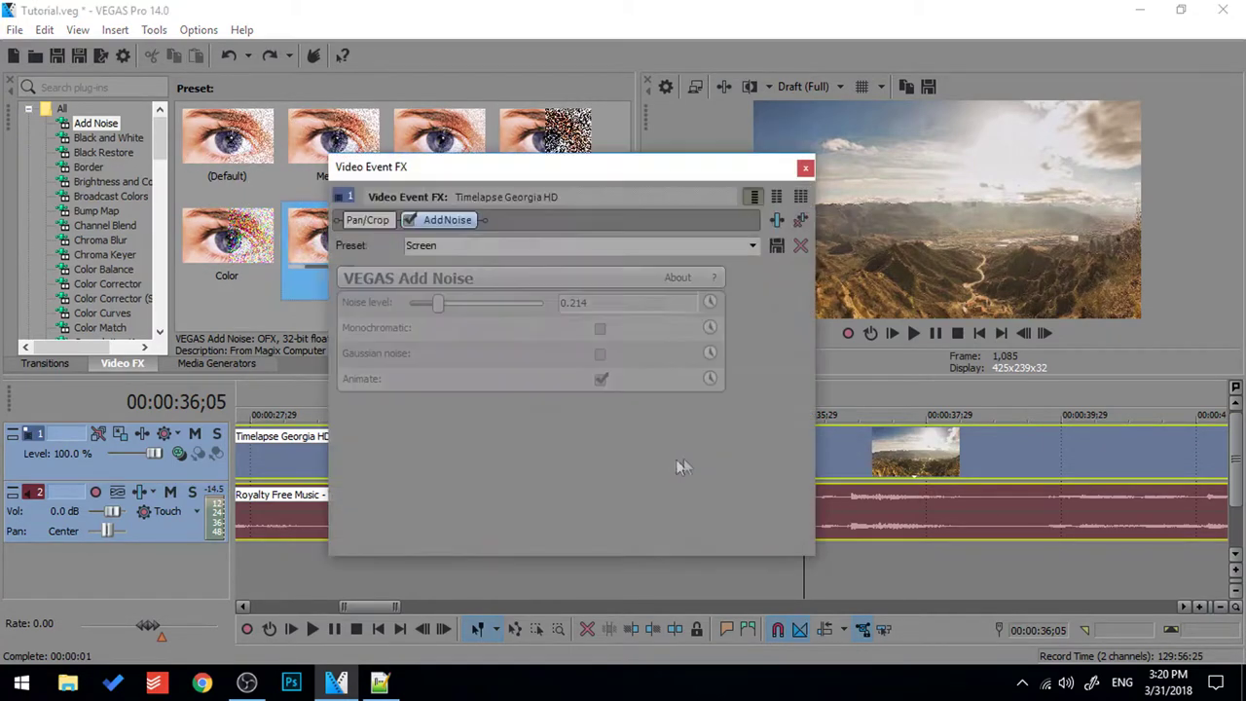
pyautogui.click(804, 169)
pyautogui.press('space')
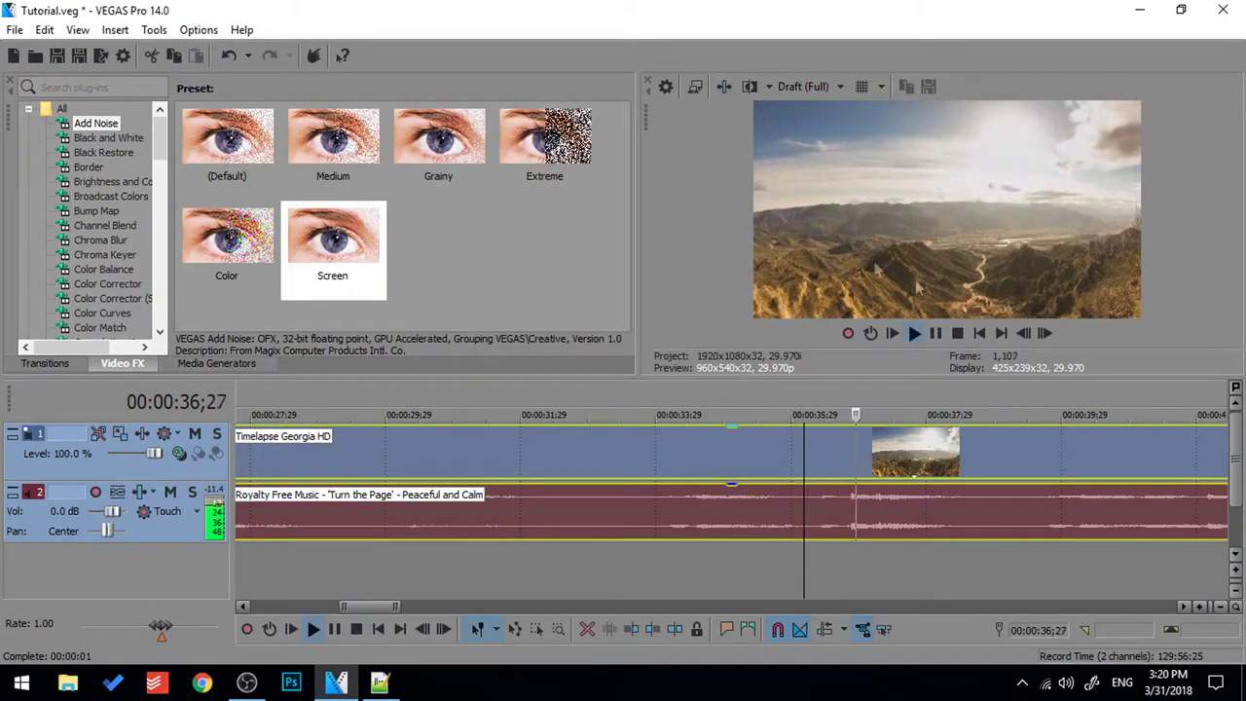
# Step: Apply the Black and White effect with the default preset to the timelapse video event and play the result
pyautogui.press('Return')
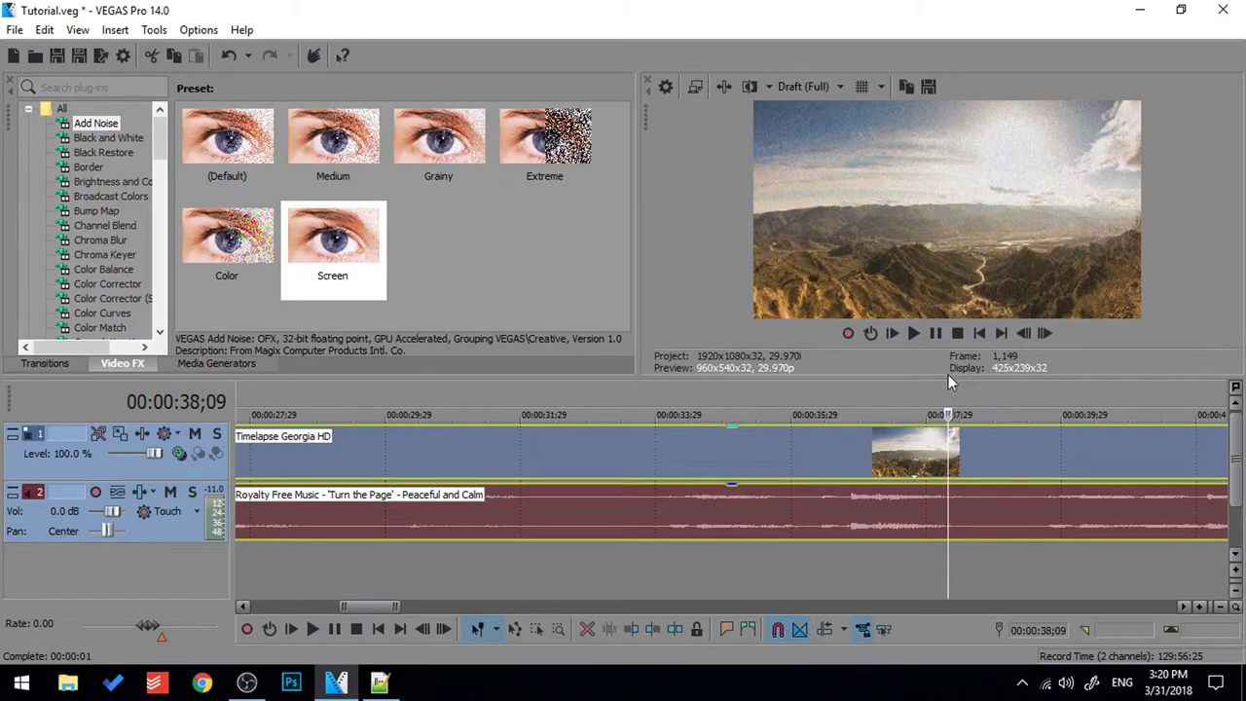
pyautogui.click(107, 138)
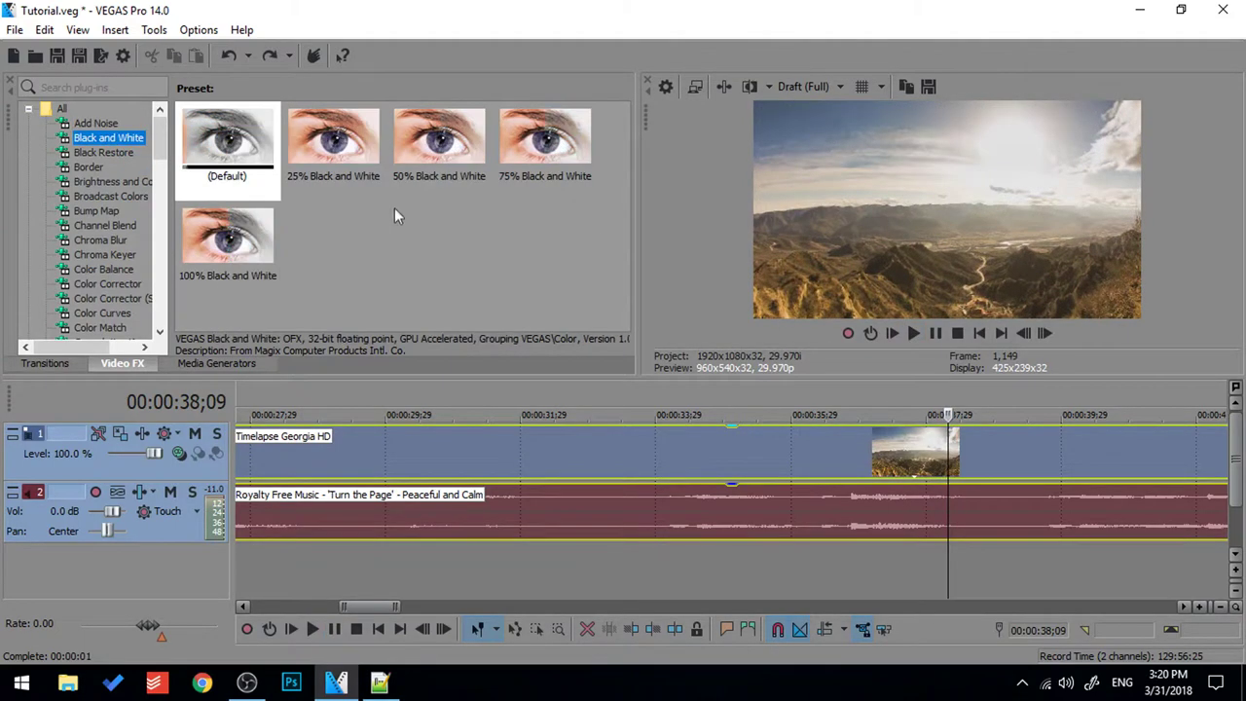
pyautogui.moveTo(227, 141); pyautogui.dragTo(574, 448)
pyautogui.click(805, 168)
pyautogui.press('space')
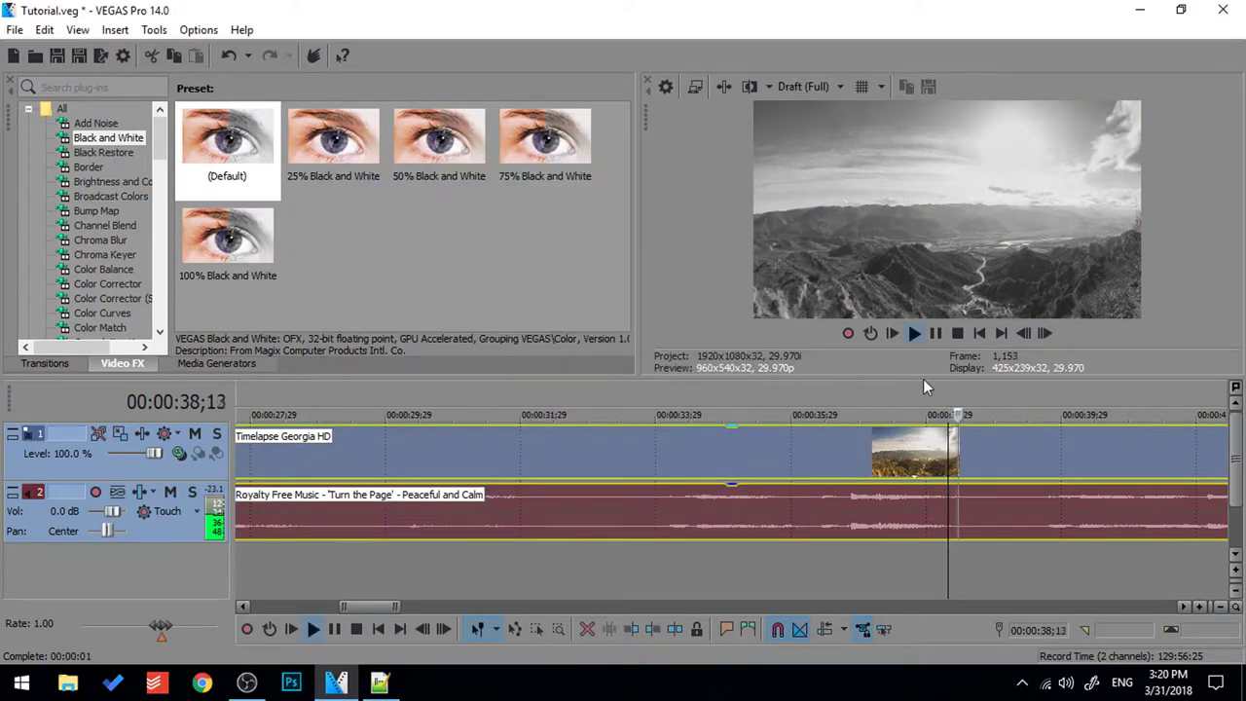
pyautogui.scroll(-3, 943, 415)
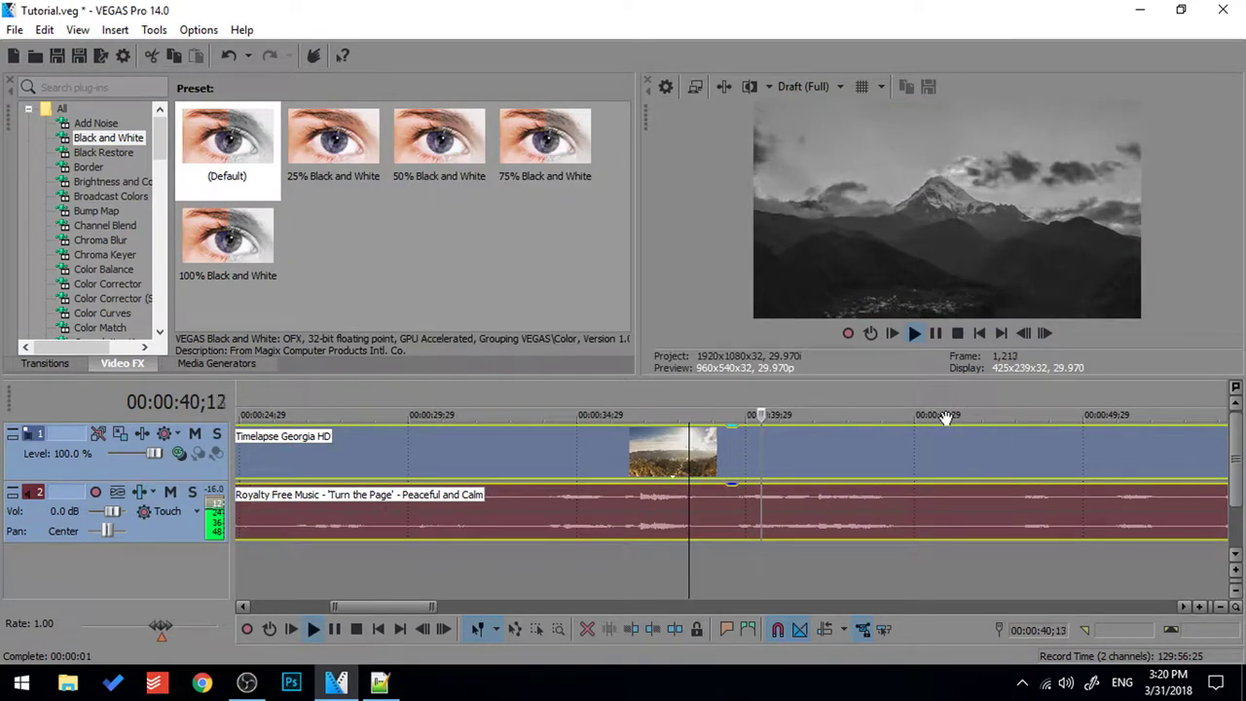
pyautogui.press('space')
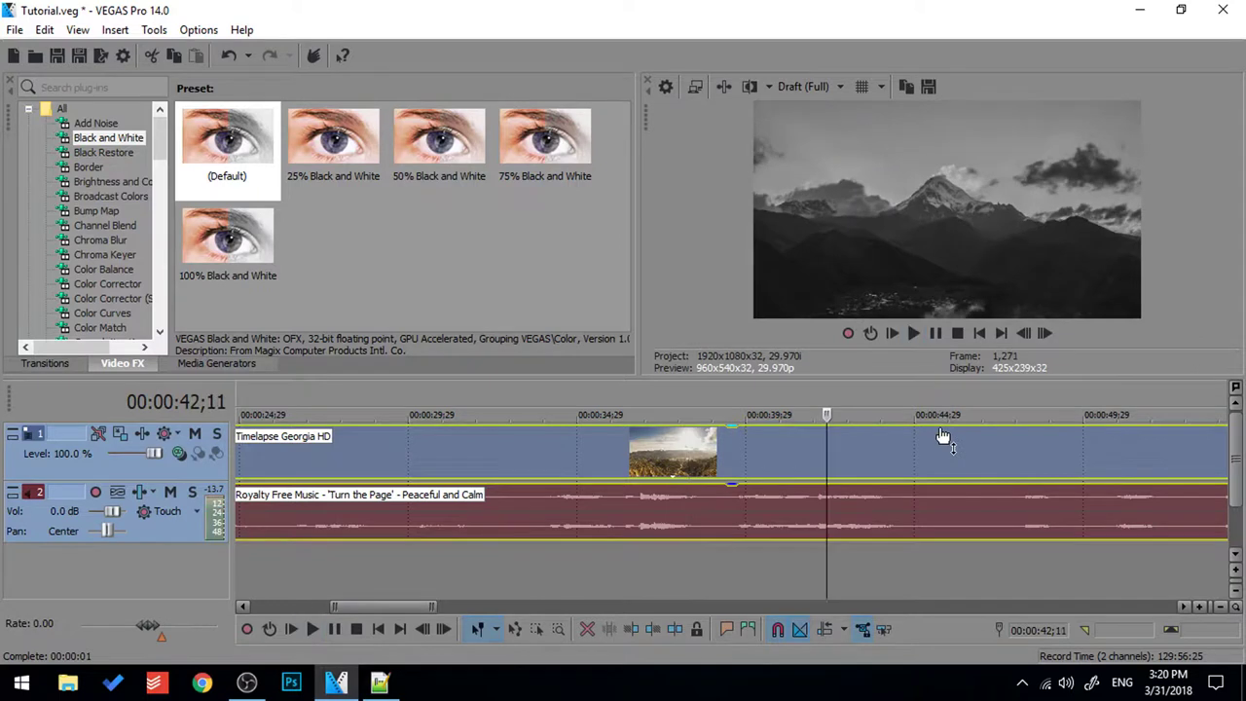
# Step: Apply Brightness and Contrast with the Very Bright preset to the timelapse video event, and slightly lower its brightness
pyautogui.click(107, 153)
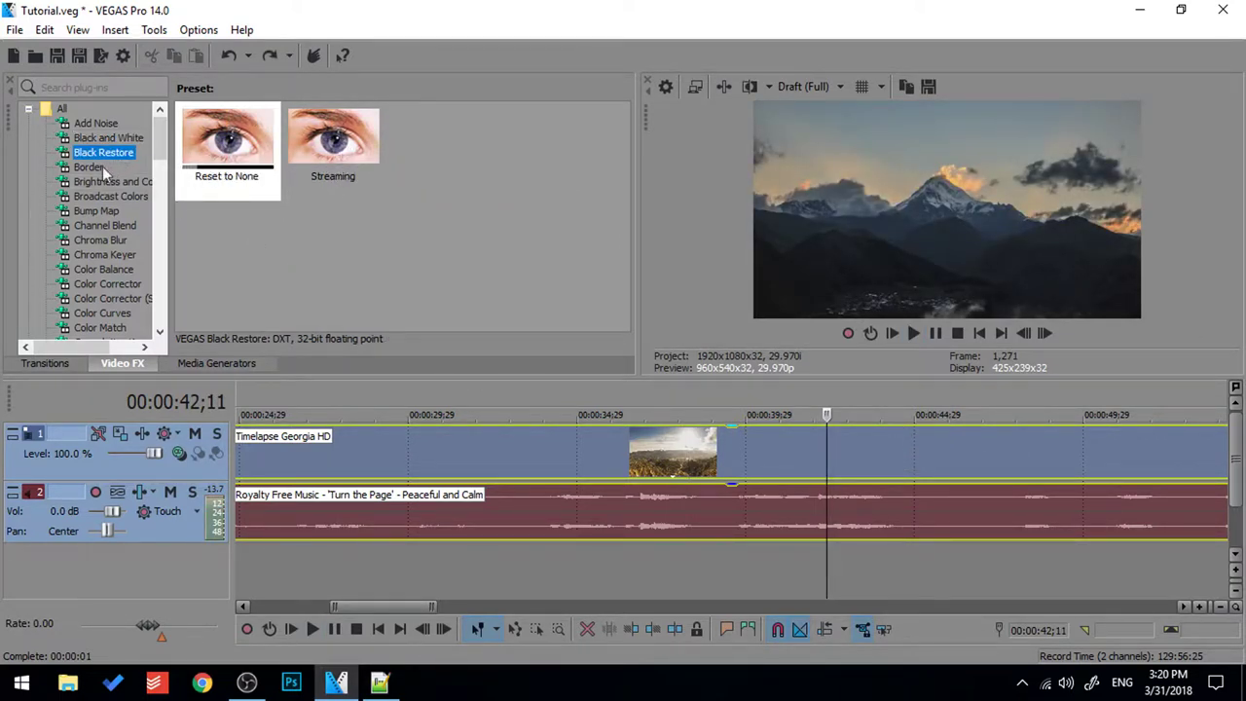
pyautogui.click(92, 168)
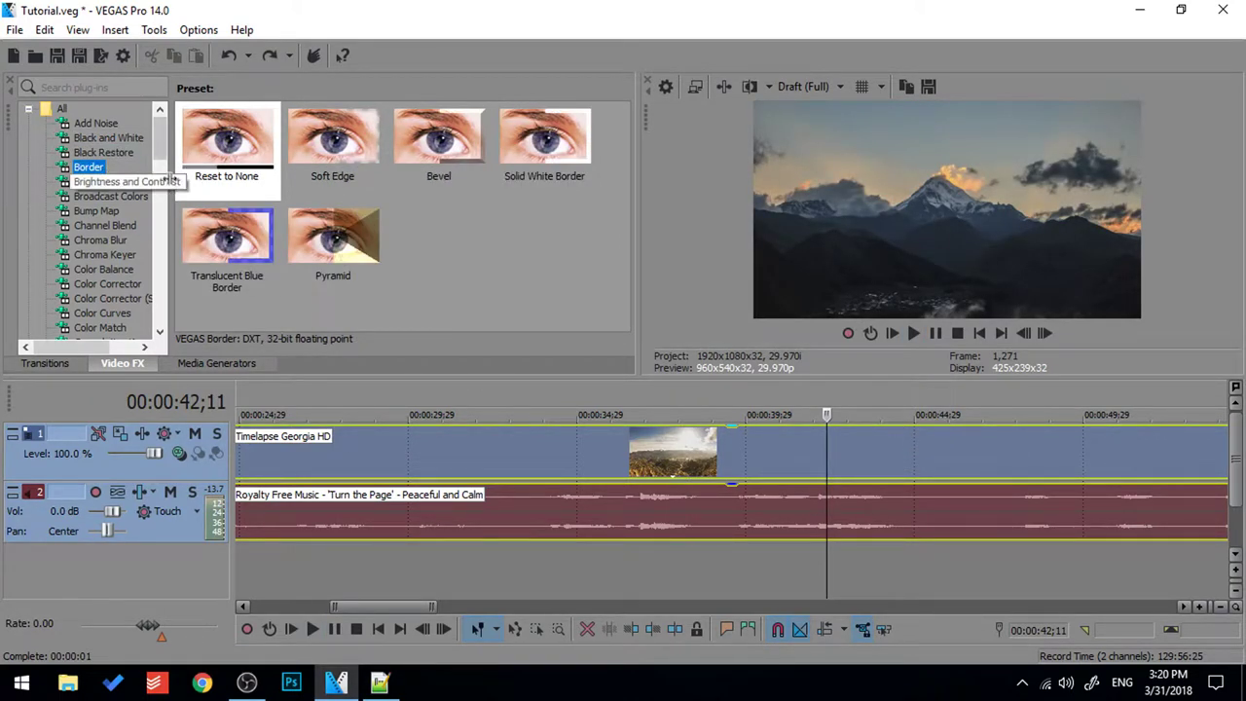
pyautogui.click(115, 182)
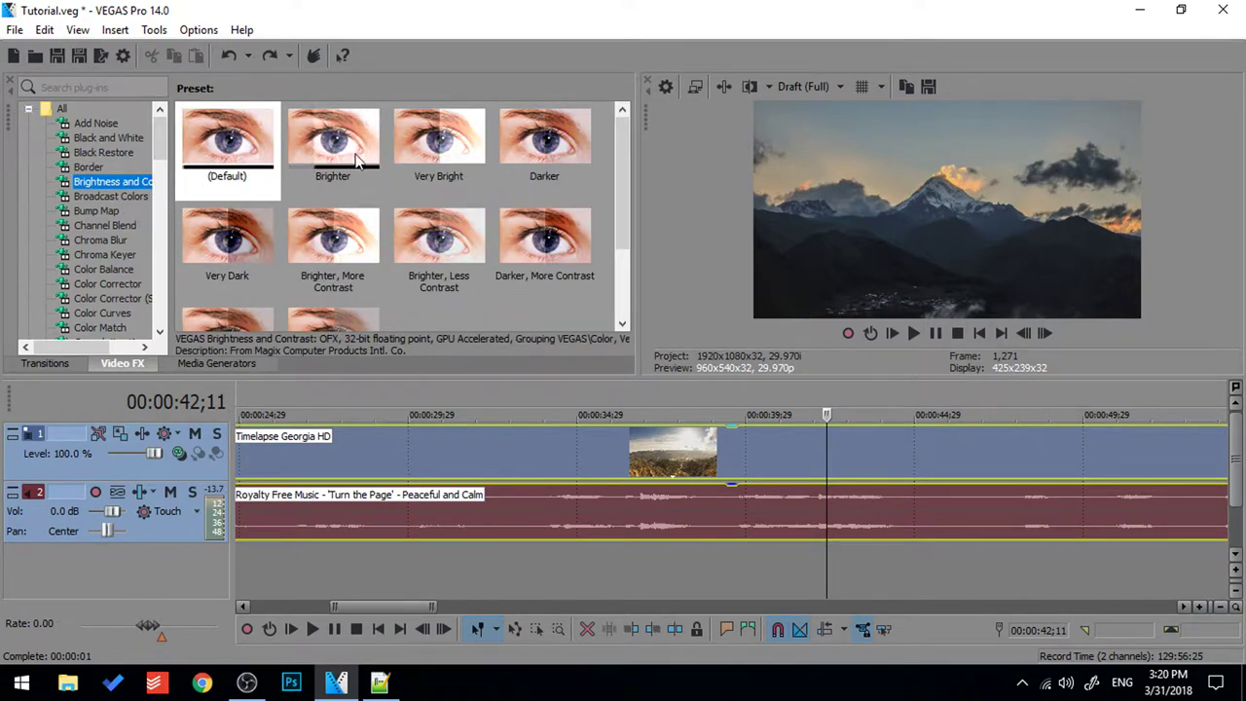
pyautogui.moveTo(428, 141); pyautogui.dragTo(664, 440)
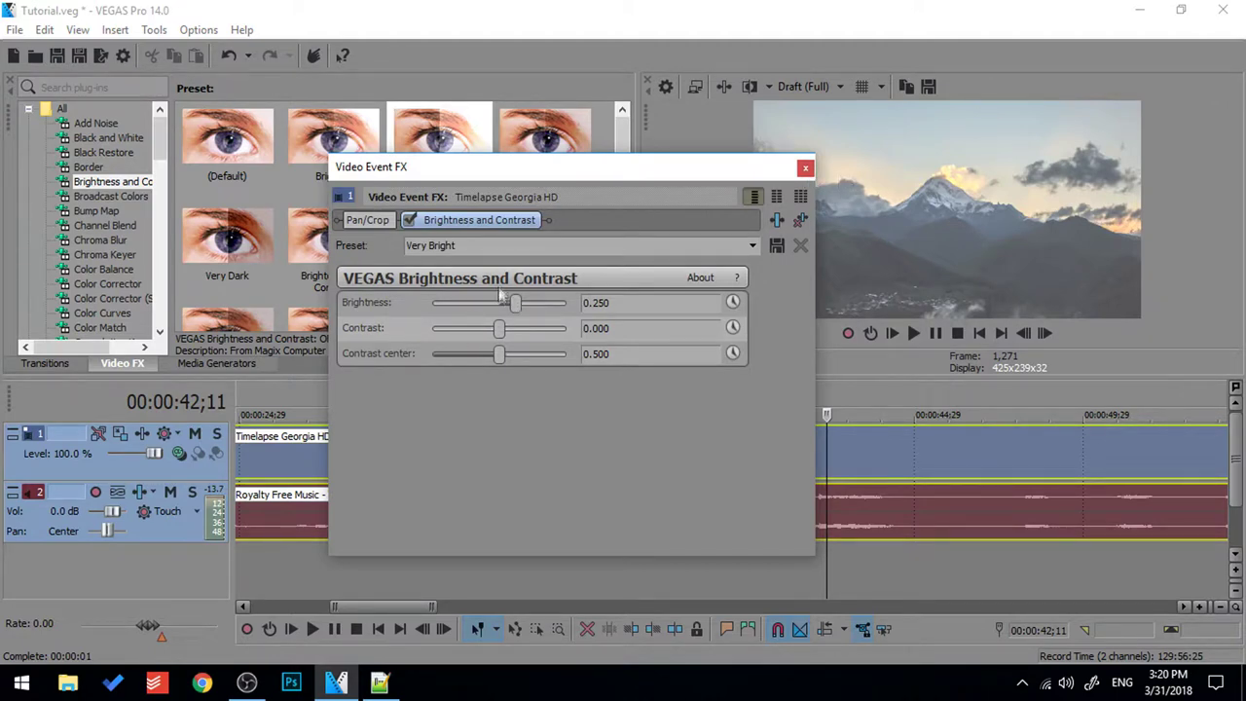
pyautogui.moveTo(513, 297)
pyautogui.mouseDown()
pyautogui.moveTo(476, 305)
pyautogui.moveTo(510, 302)
pyautogui.mouseUp()
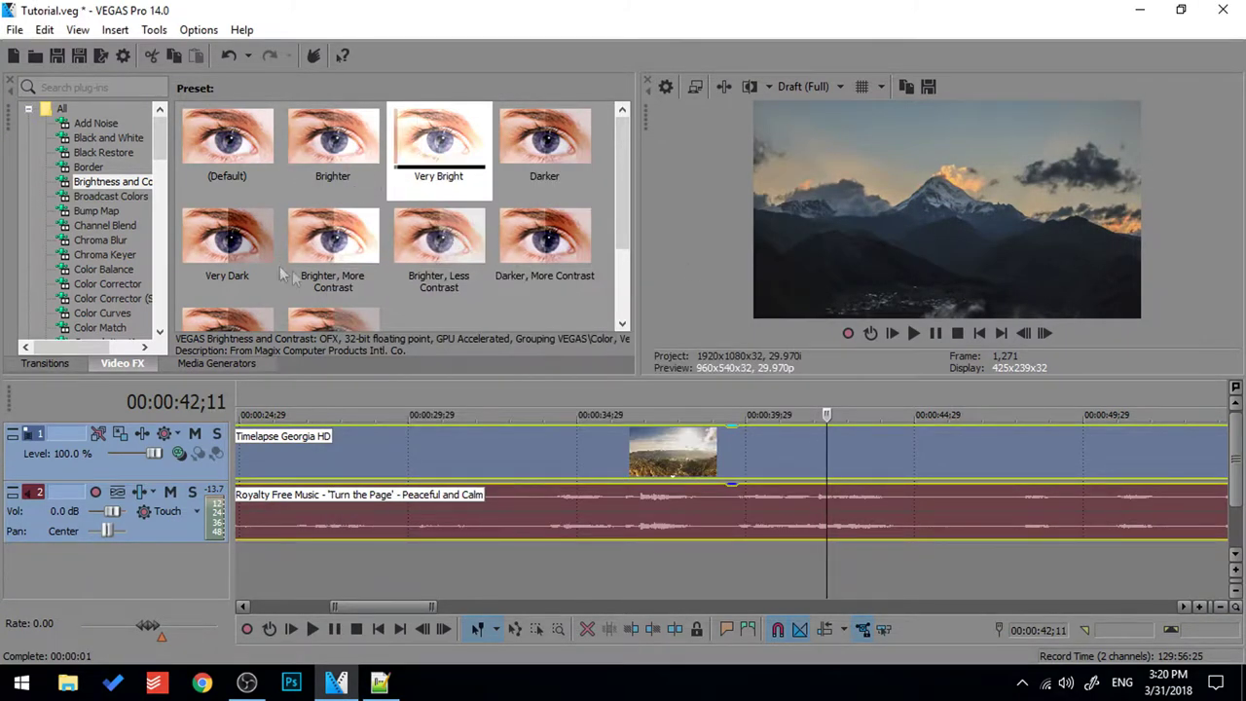
# Step: Examine the Broadcast Colors and Chroma Blur presets, and look through more of the video effects list
pyautogui.scroll(-1, 333, 280)
pyautogui.click(101, 212)
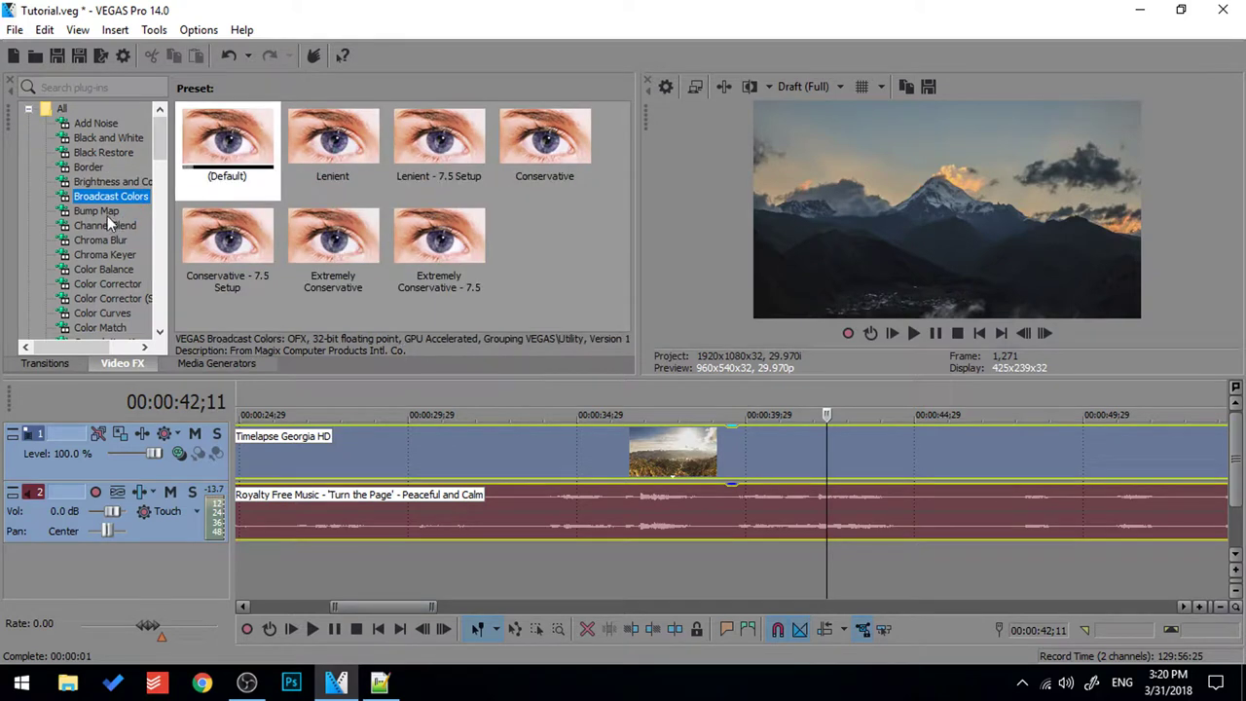
pyautogui.click(118, 239)
pyautogui.scroll(-4, 108, 209)
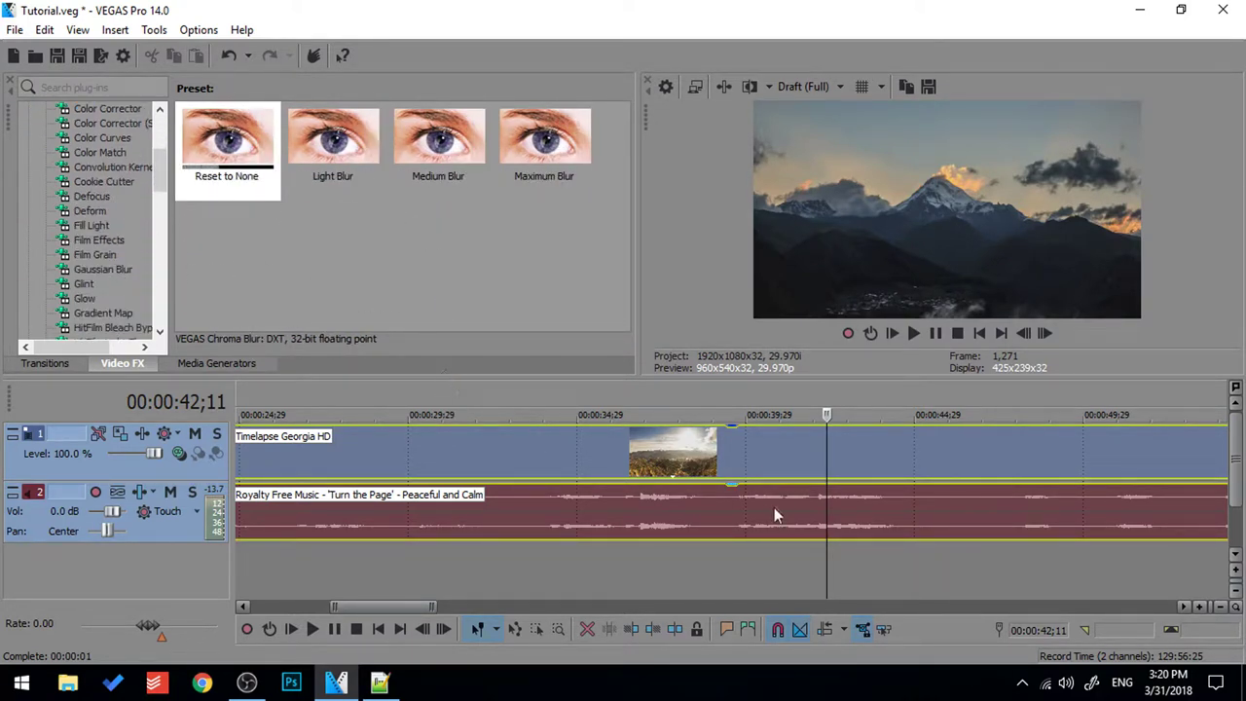
pyautogui.scroll(-5, 748, 496)
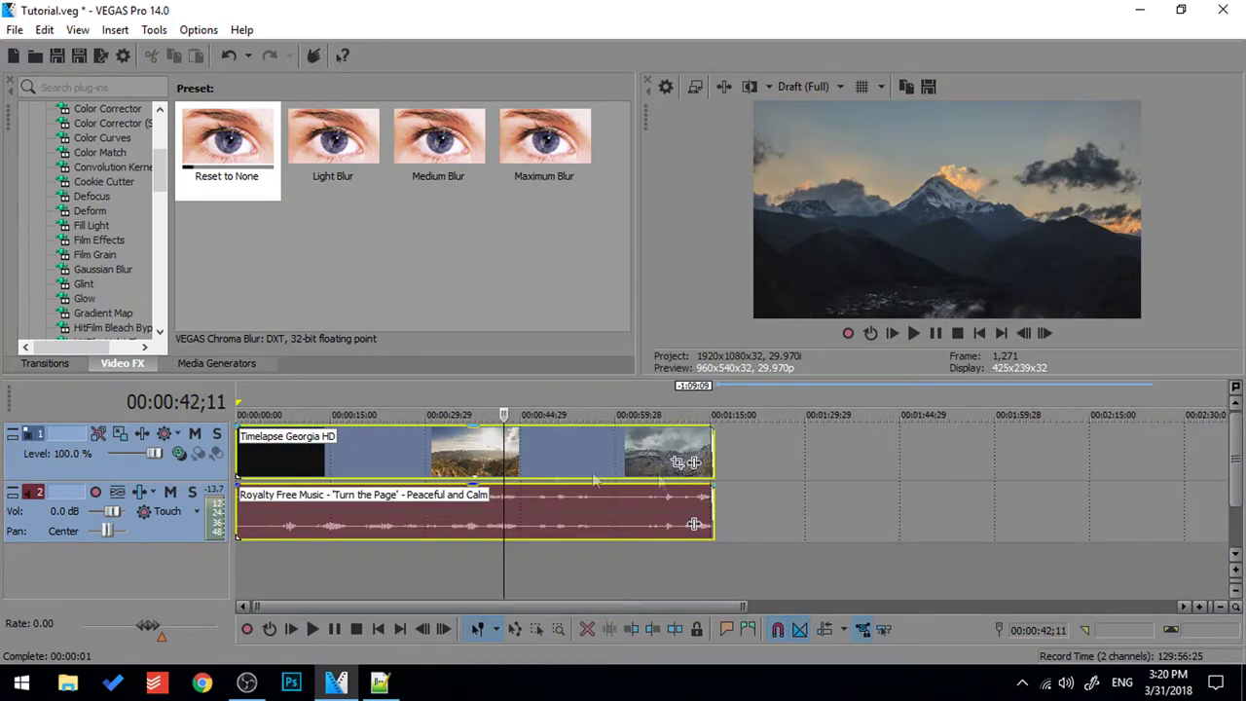
# Step: Switch to the Tutorial.txt outline in Notepad++ and highlight the Effects and Media Generator topics
pyautogui.click(379, 682)
pyautogui.moveTo(571, 271); pyautogui.dragTo(372, 274)
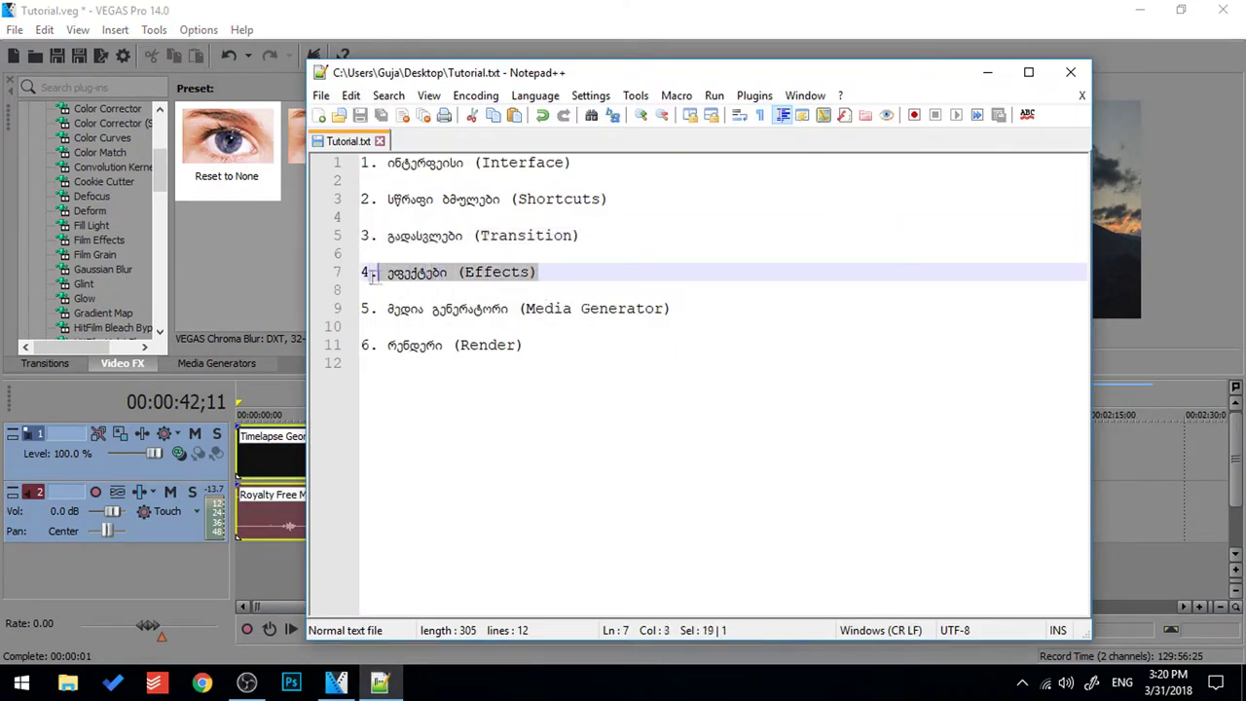
pyautogui.moveTo(682, 308); pyautogui.dragTo(361, 309)
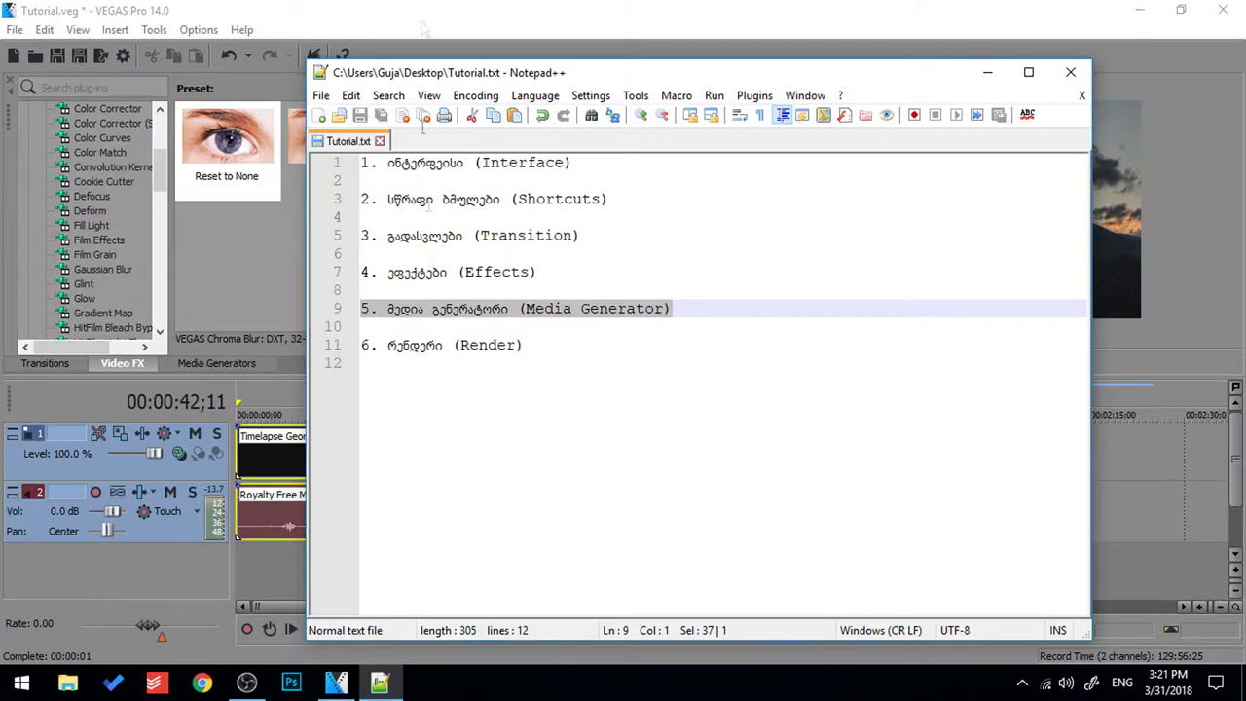
# Step: Return to VEGAS Pro and insert an empty video track above the timelapse video track
pyautogui.click(336, 683)
pyautogui.click(708, 390)
pyautogui.scroll(5, 830, 478)
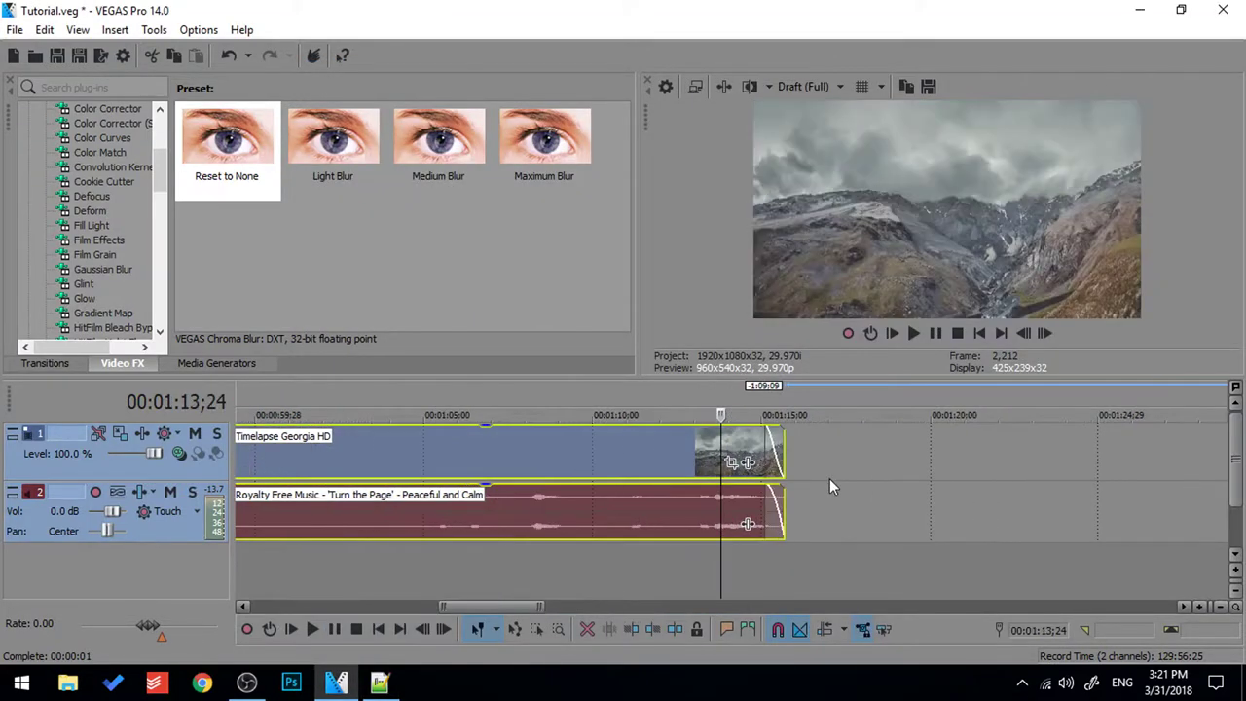
pyautogui.scroll(-6, 830, 478)
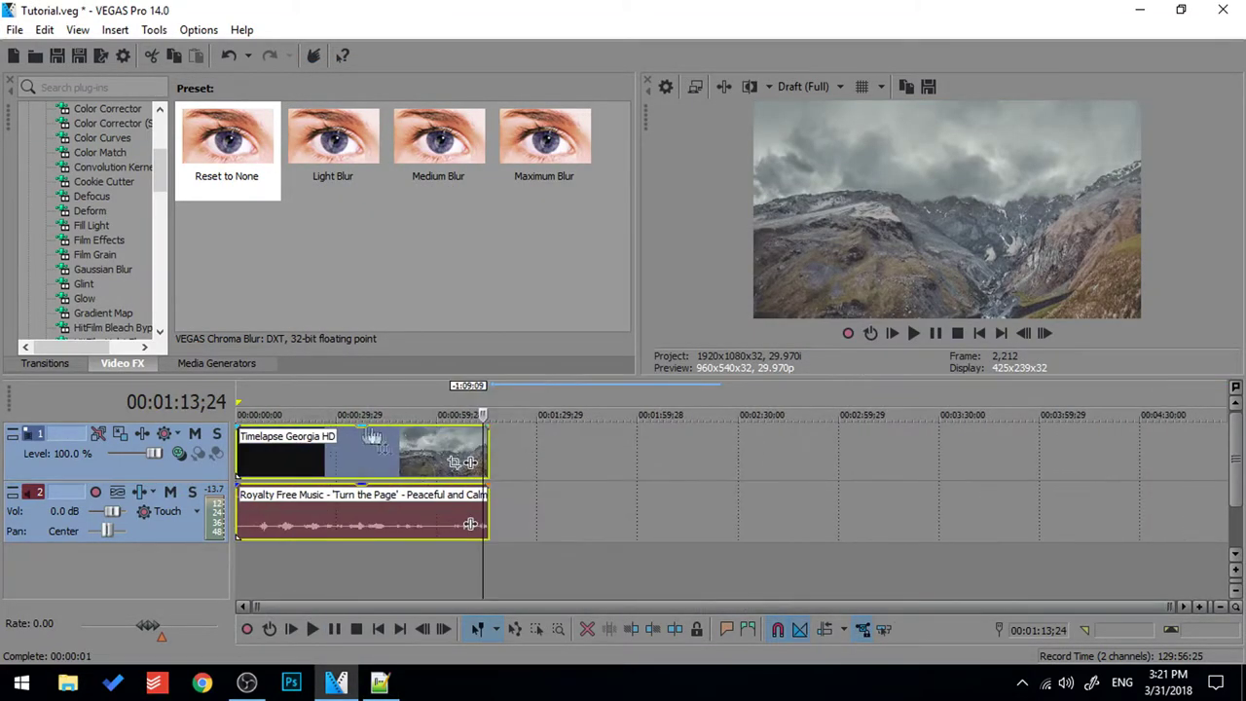
pyautogui.click(244, 401)
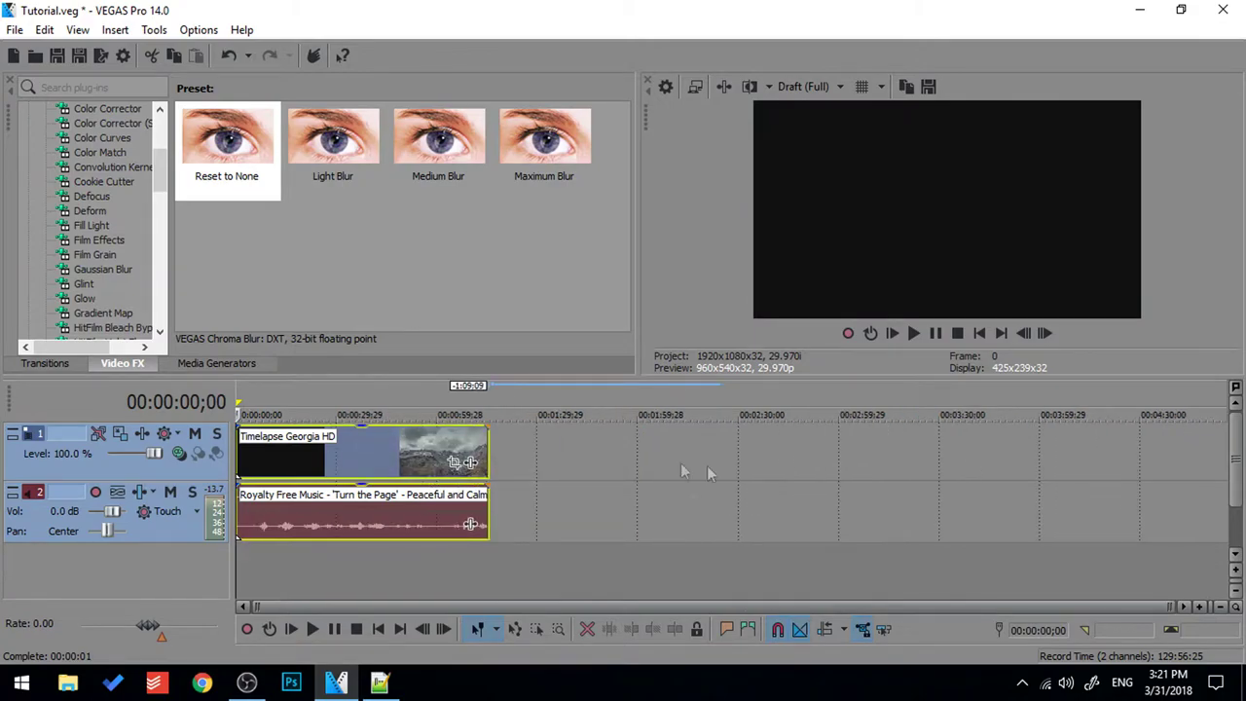
pyautogui.click(570, 456)
pyautogui.rightClick(636, 449)
pyautogui.click(701, 274)
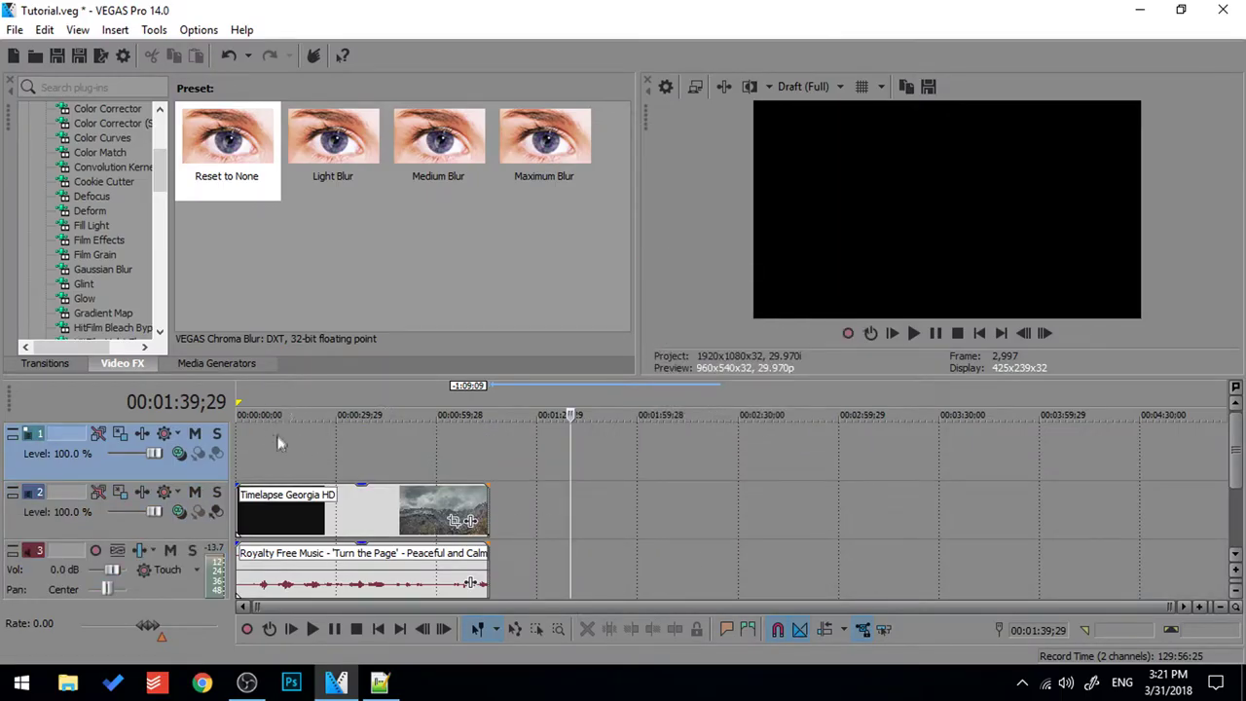
# Step: Place the default Titles & Text media generator at the start of the empty video track
pyautogui.click(279, 411)
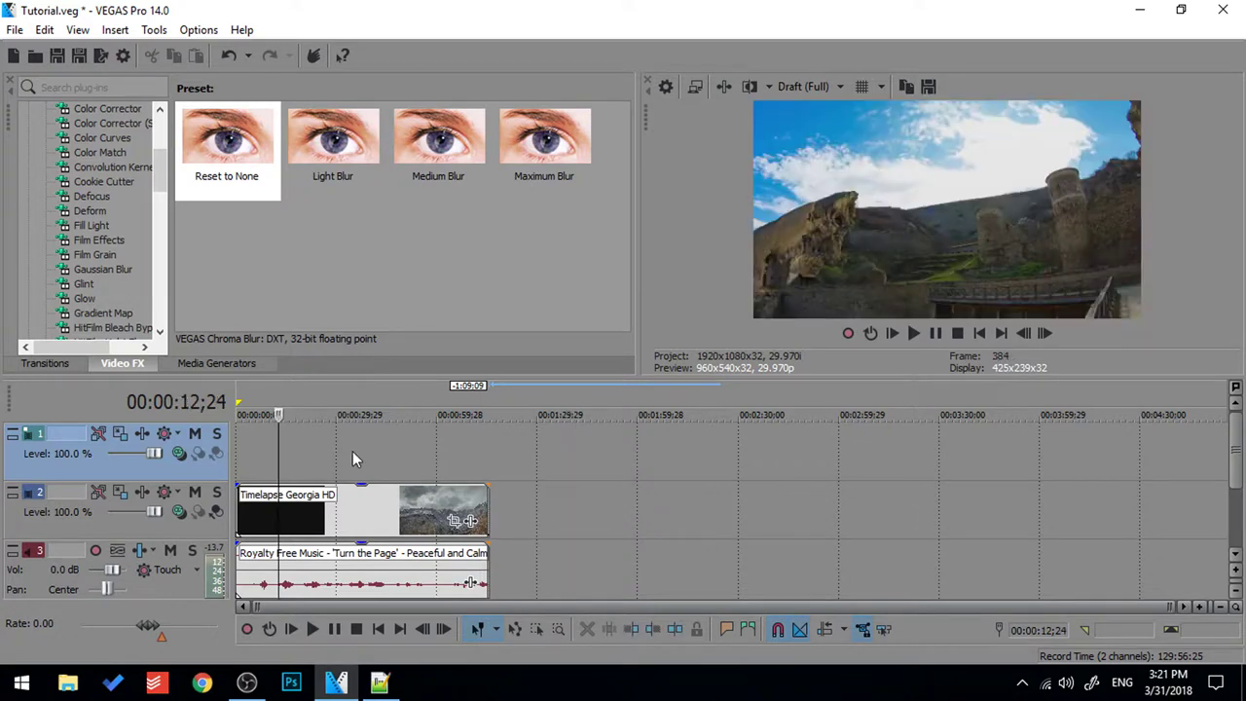
pyautogui.click(210, 362)
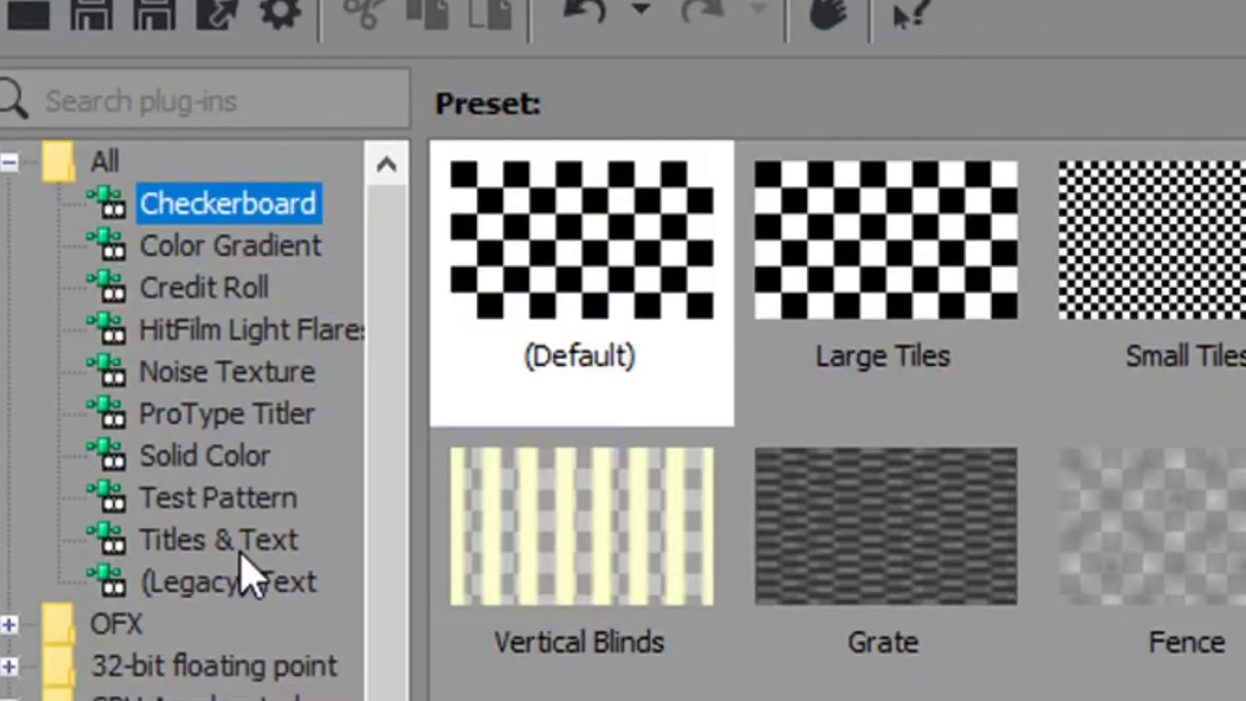
pyautogui.click(107, 243)
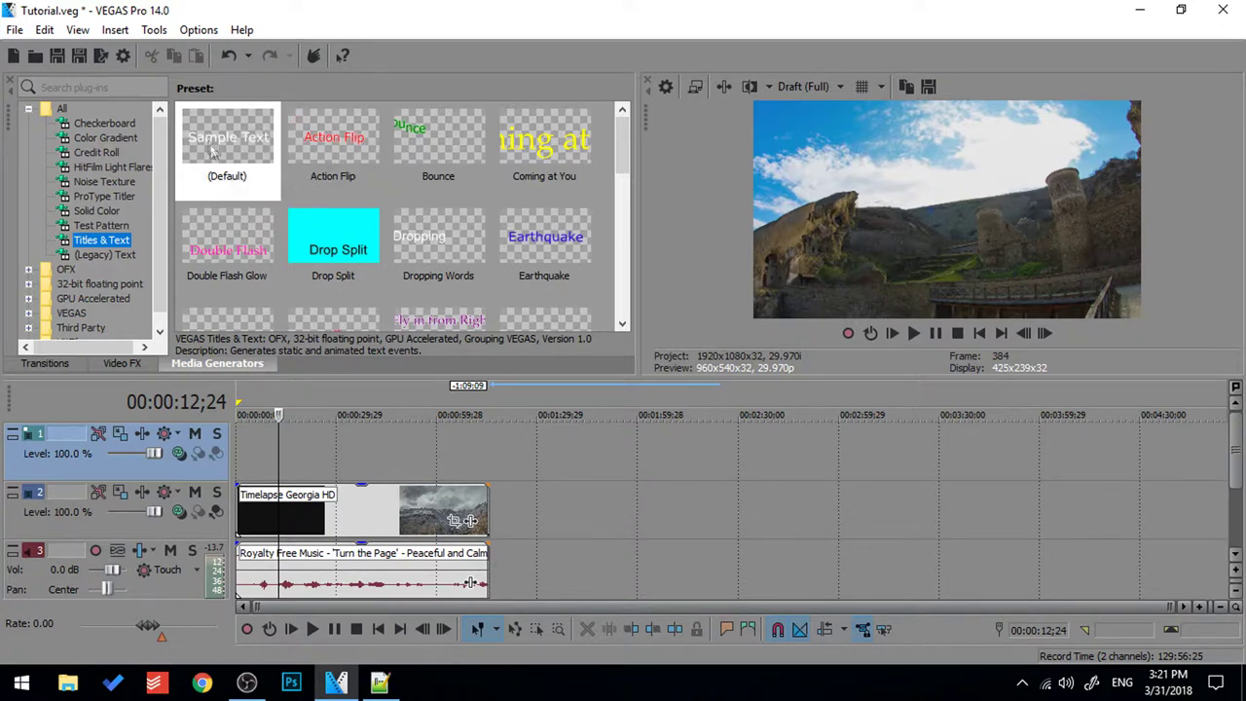
pyautogui.moveTo(212, 151); pyautogui.dragTo(279, 192)
pyautogui.moveTo(359, 435); pyautogui.dragTo(251, 450)
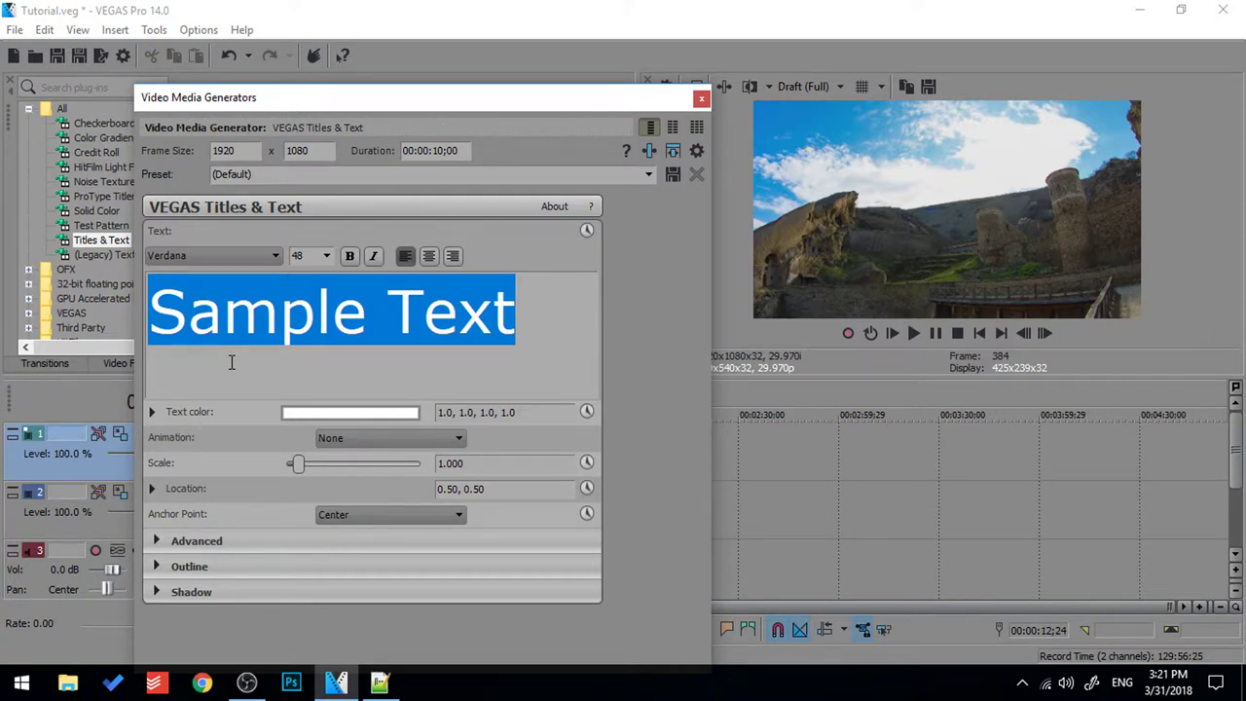
# Step: Replace the sample title text with "The Republic of Georgia"
pyautogui.write('The Republic of R')
pyautogui.press('BackSpace')
pyautogui.write('Georgia')
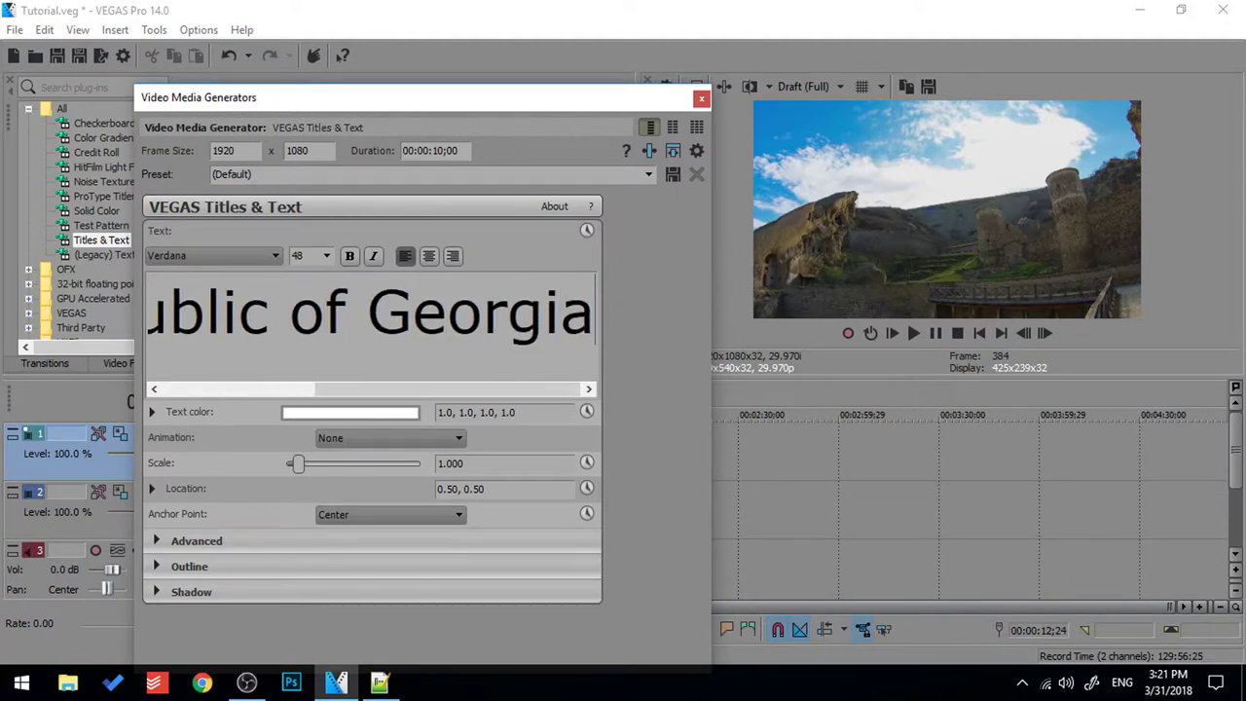
# Step: Scale the title to about 0.403, position it centred near the bottom of the frame, and close its settings
pyautogui.moveTo(412, 105); pyautogui.dragTo(405, 148)
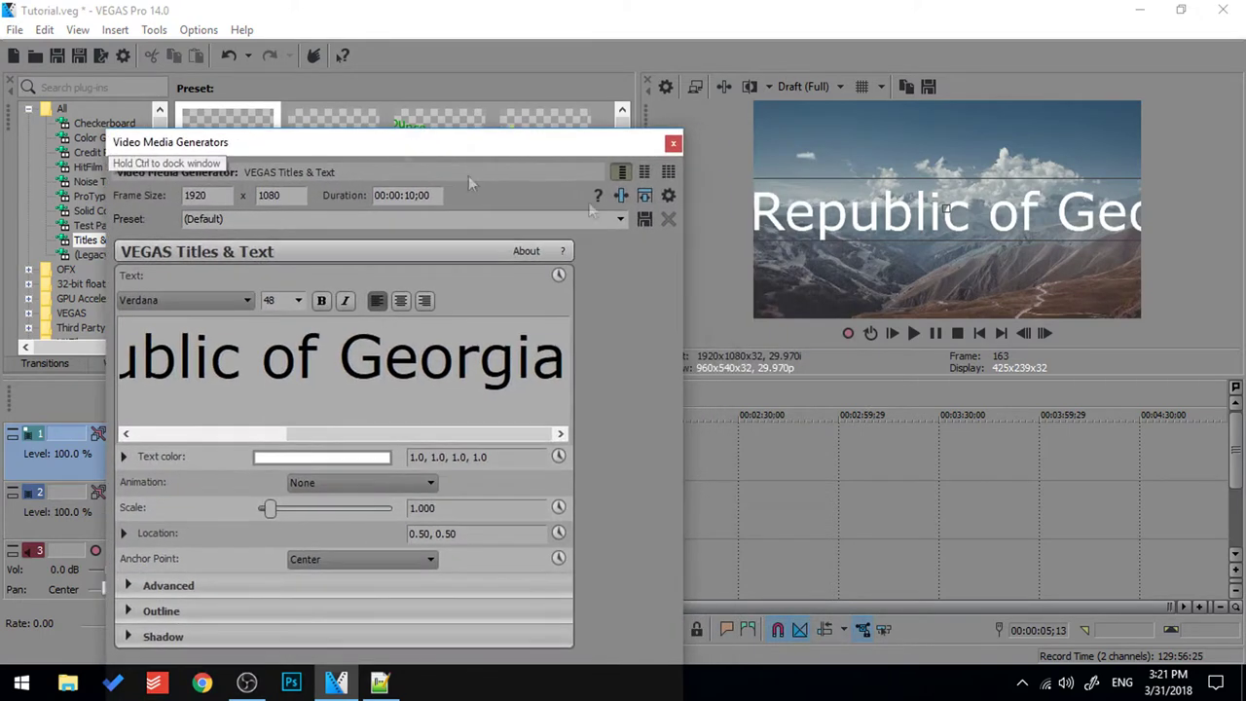
pyautogui.moveTo(886, 224); pyautogui.dragTo(1008, 241)
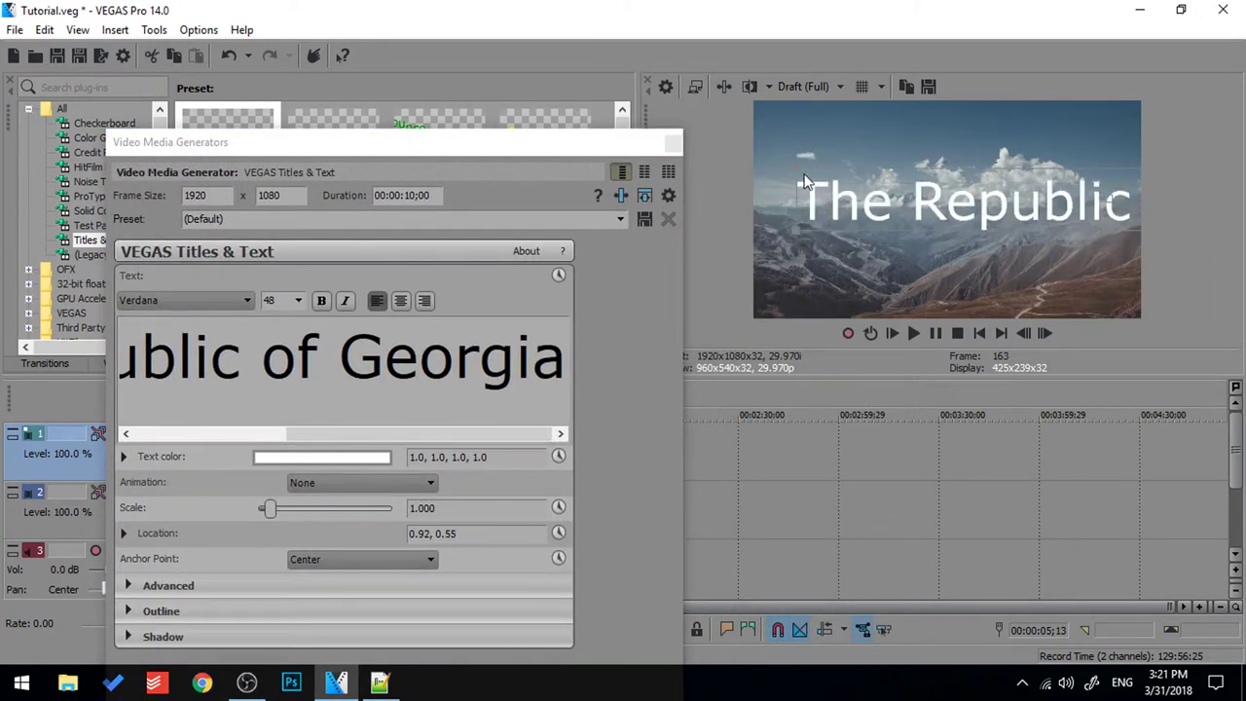
pyautogui.moveTo(799, 175); pyautogui.dragTo(873, 299)
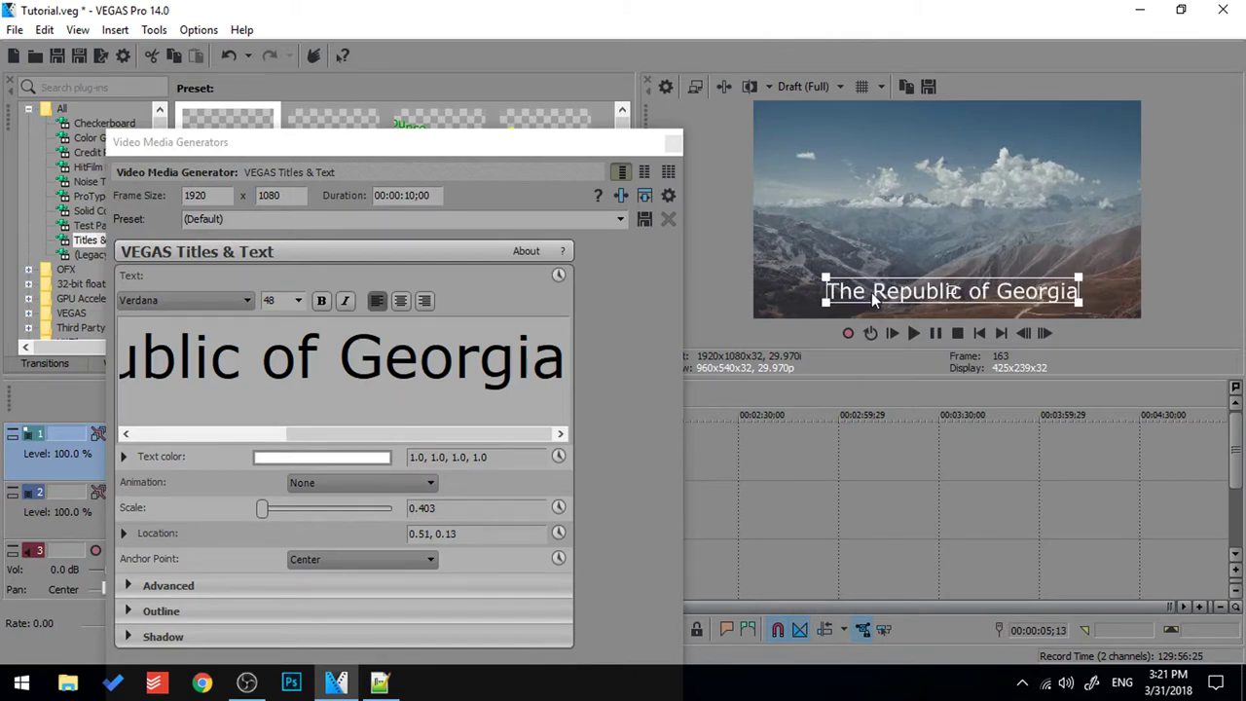
pyautogui.click(671, 144)
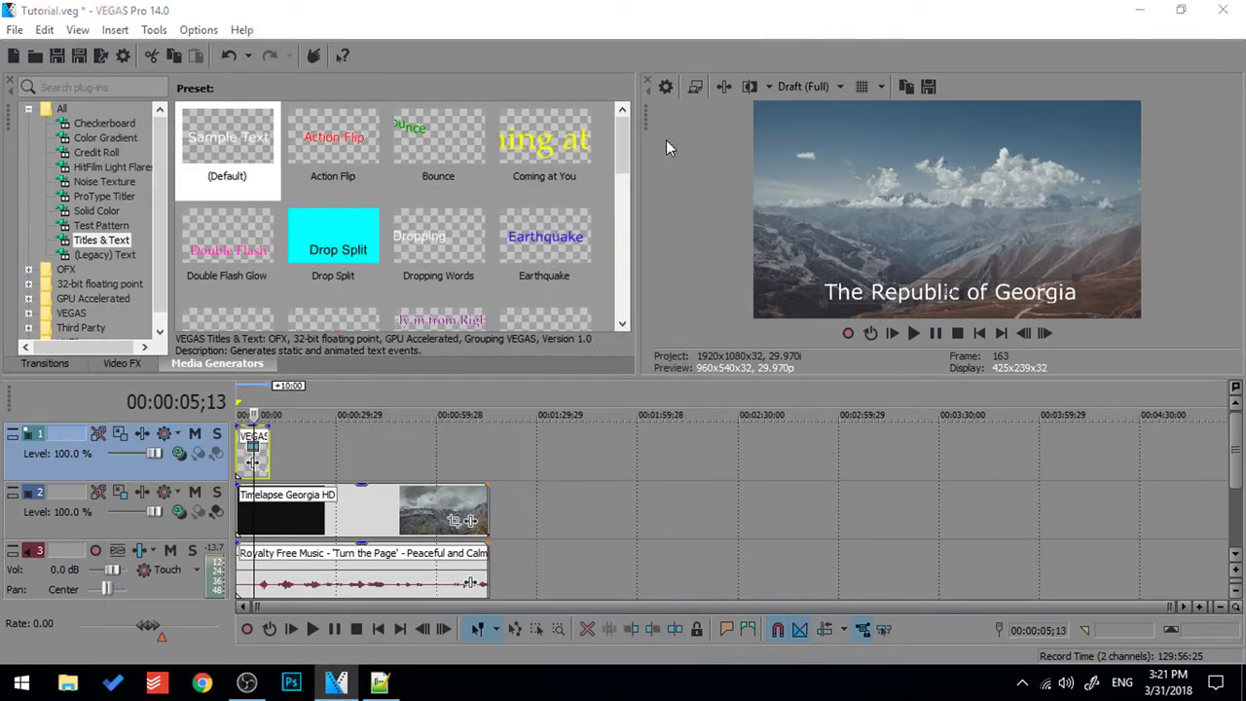
# Step: Play the title from the project start, and add a fade-in and a fade-out to its event
pyautogui.click(244, 403)
pyautogui.scroll(5, 432, 437)
pyautogui.press('space')
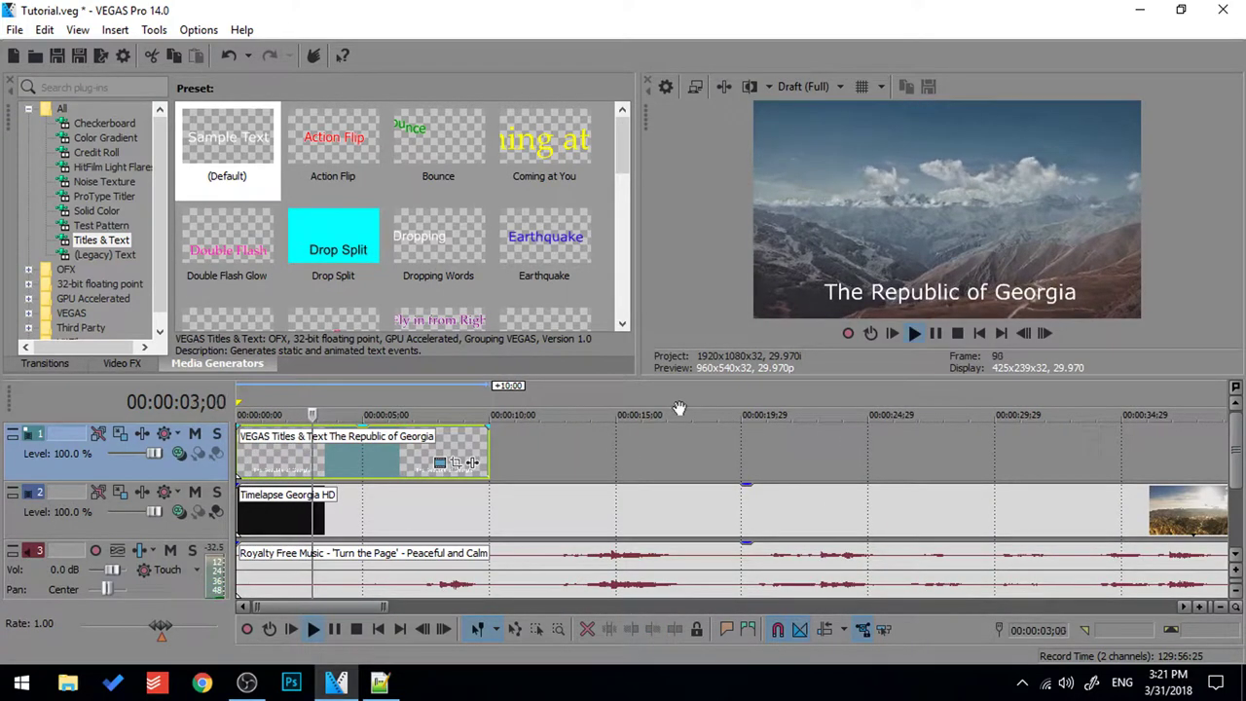
pyautogui.press('space')
pyautogui.scroll(-4, 526, 432)
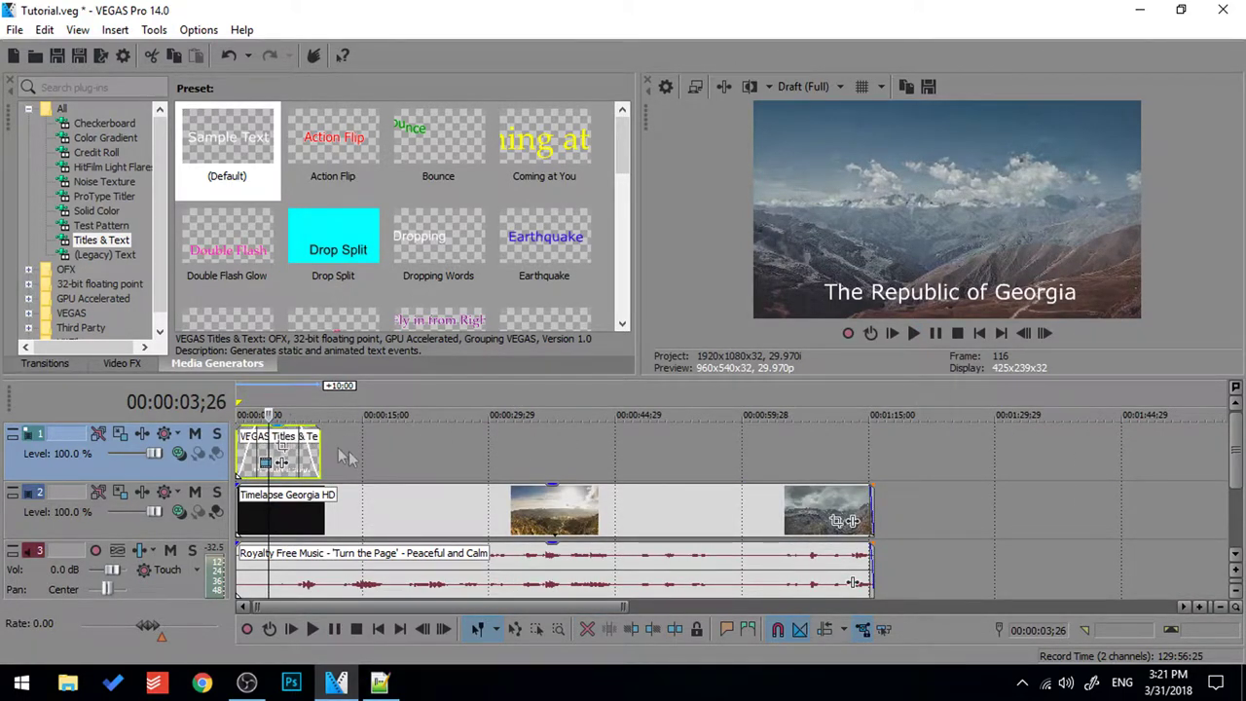
pyautogui.scroll(-1, 351, 467)
pyautogui.scroll(2, 355, 480)
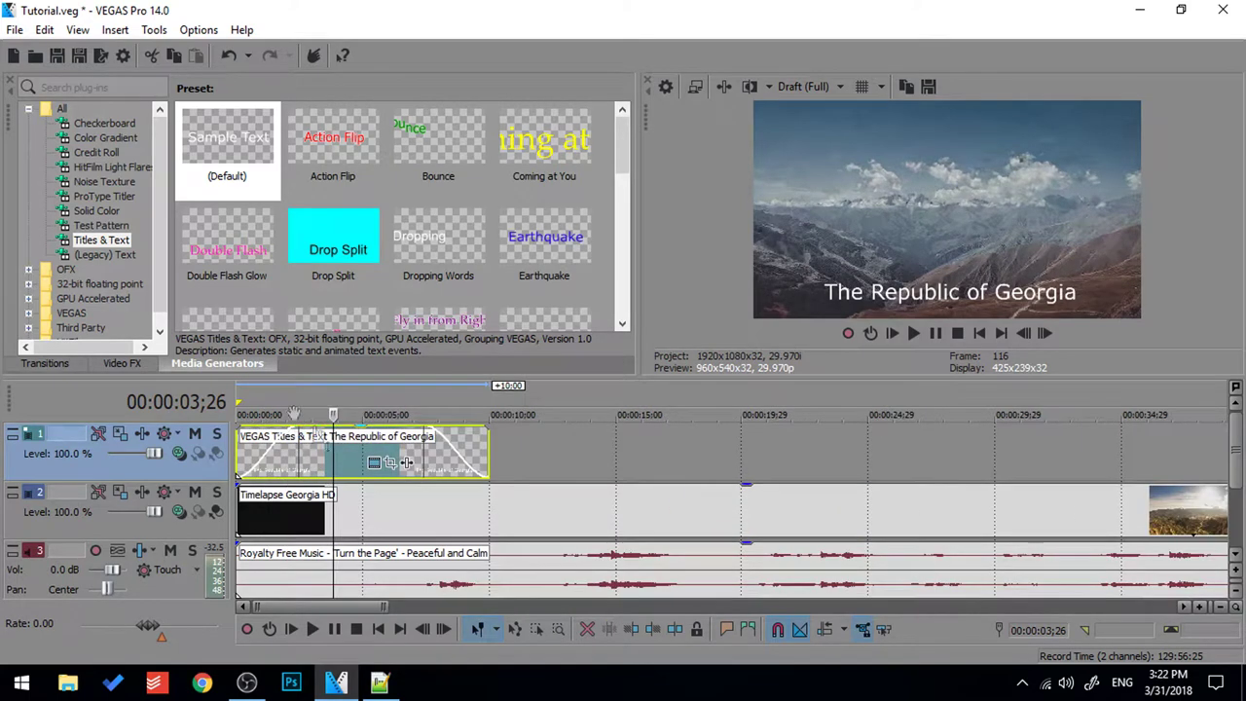
# Step: Play the faded title from the project start to past its end, and save the project
pyautogui.click(247, 404)
pyautogui.press('space')
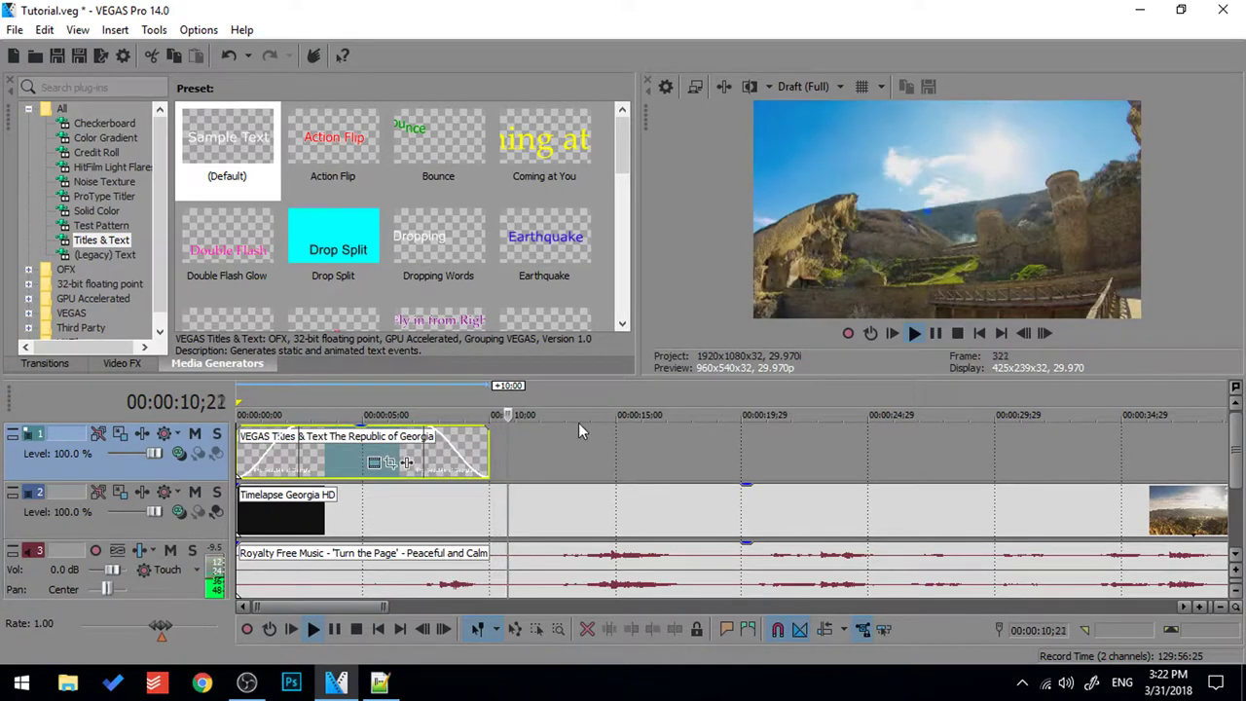
pyautogui.press('space')
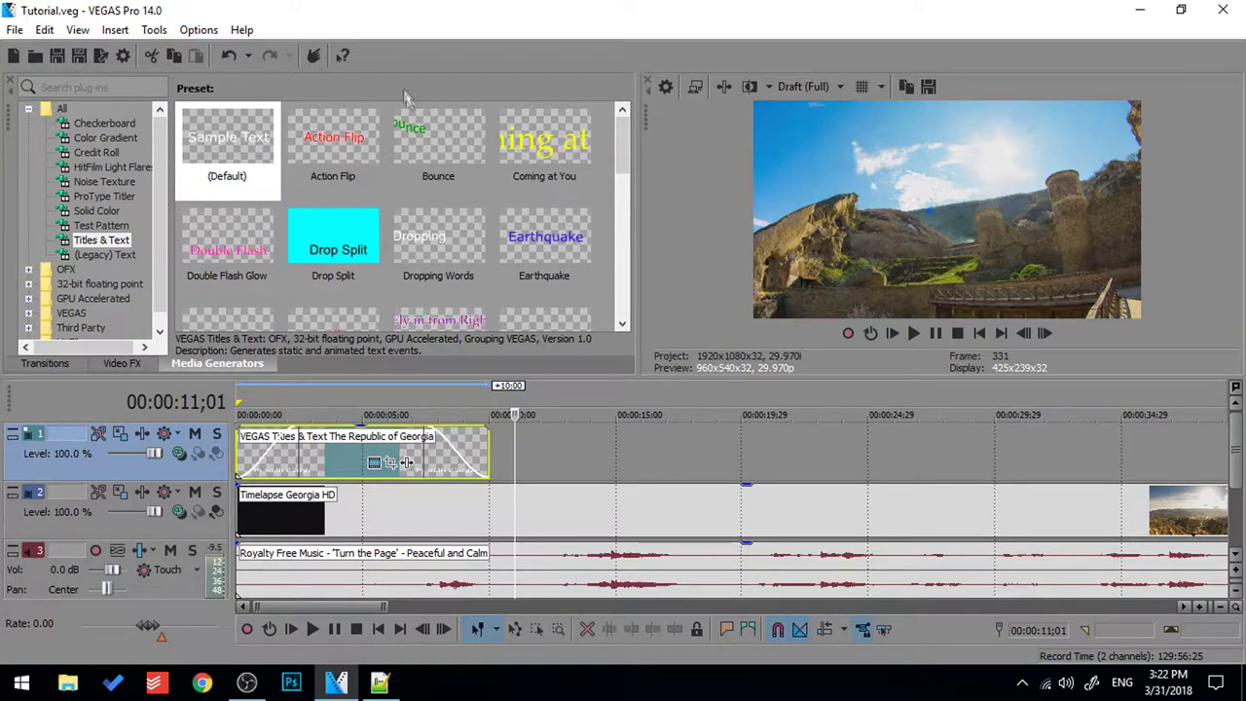
# Step: Try an Action Flip title after the first title on the top track, play it, and delete it
pyautogui.moveTo(329, 151); pyautogui.dragTo(509, 443)
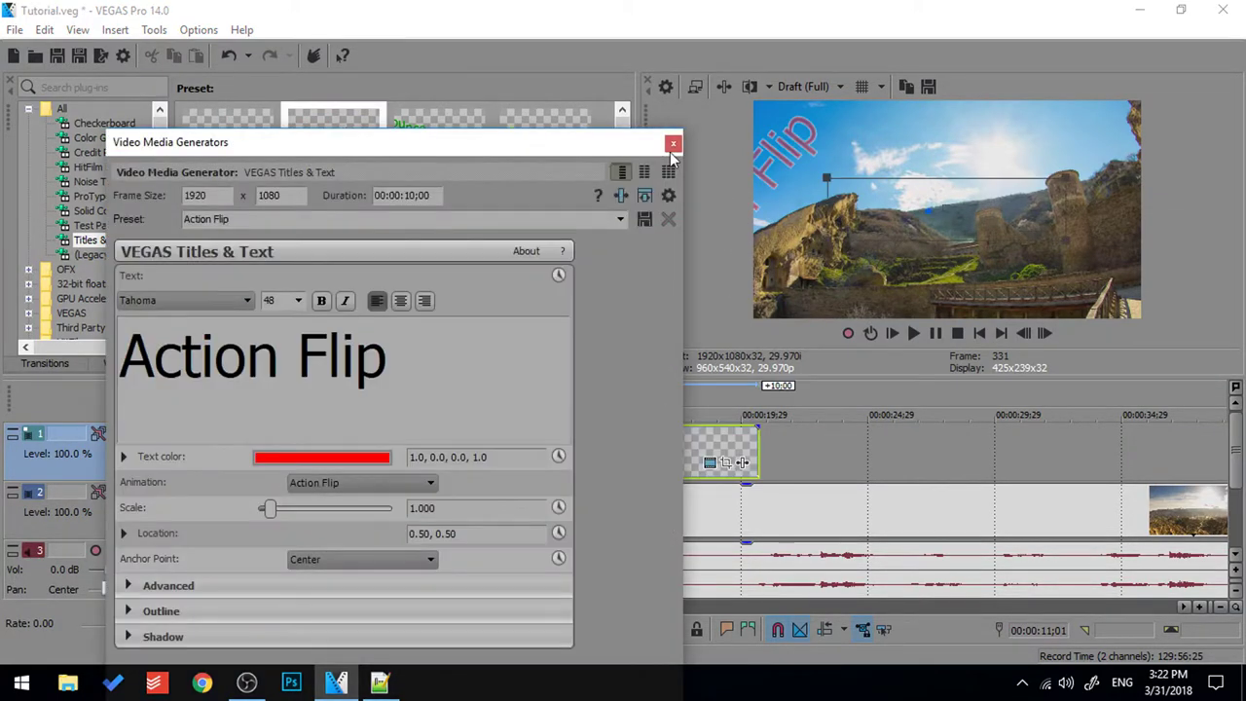
pyautogui.press('space')
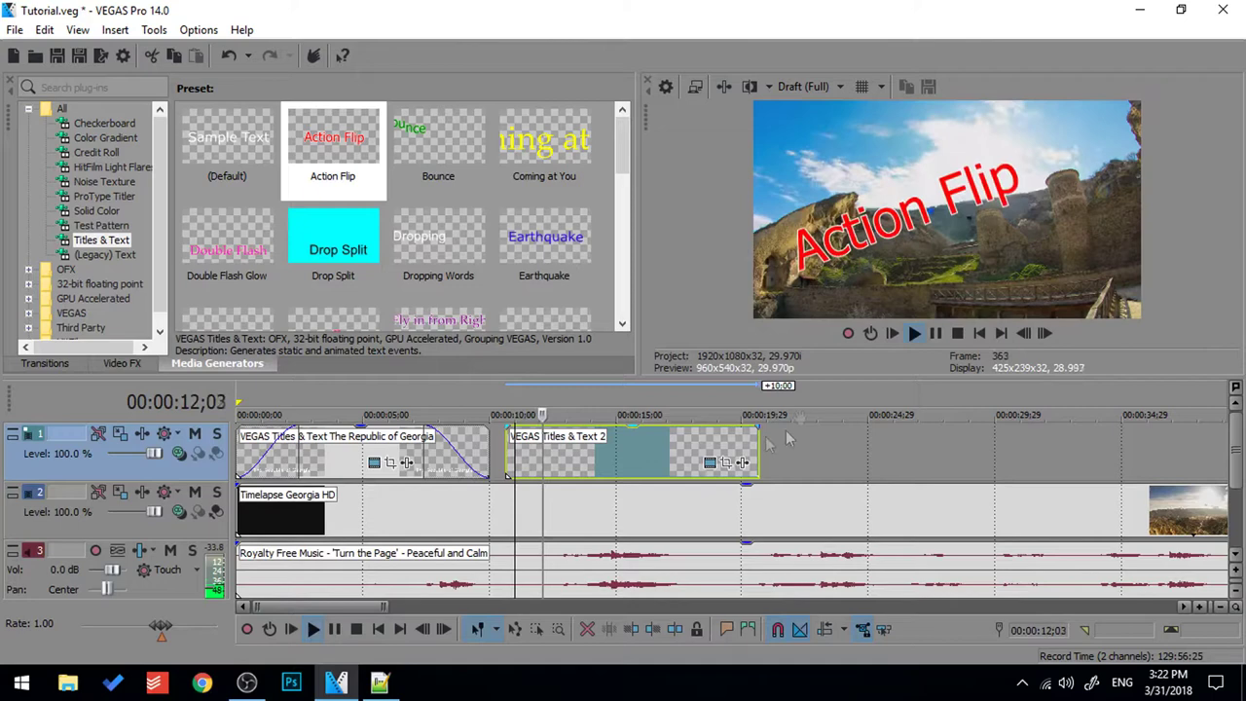
pyautogui.press('Delete')
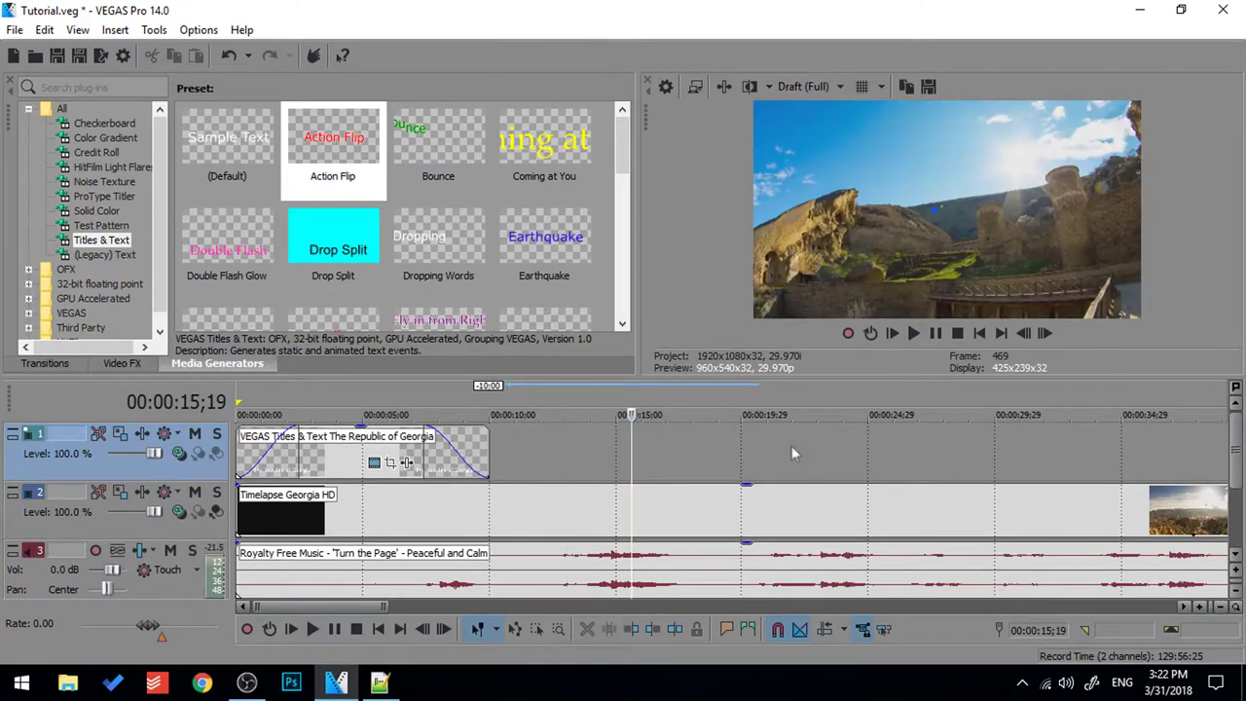
pyautogui.scroll(-3, 442, 446)
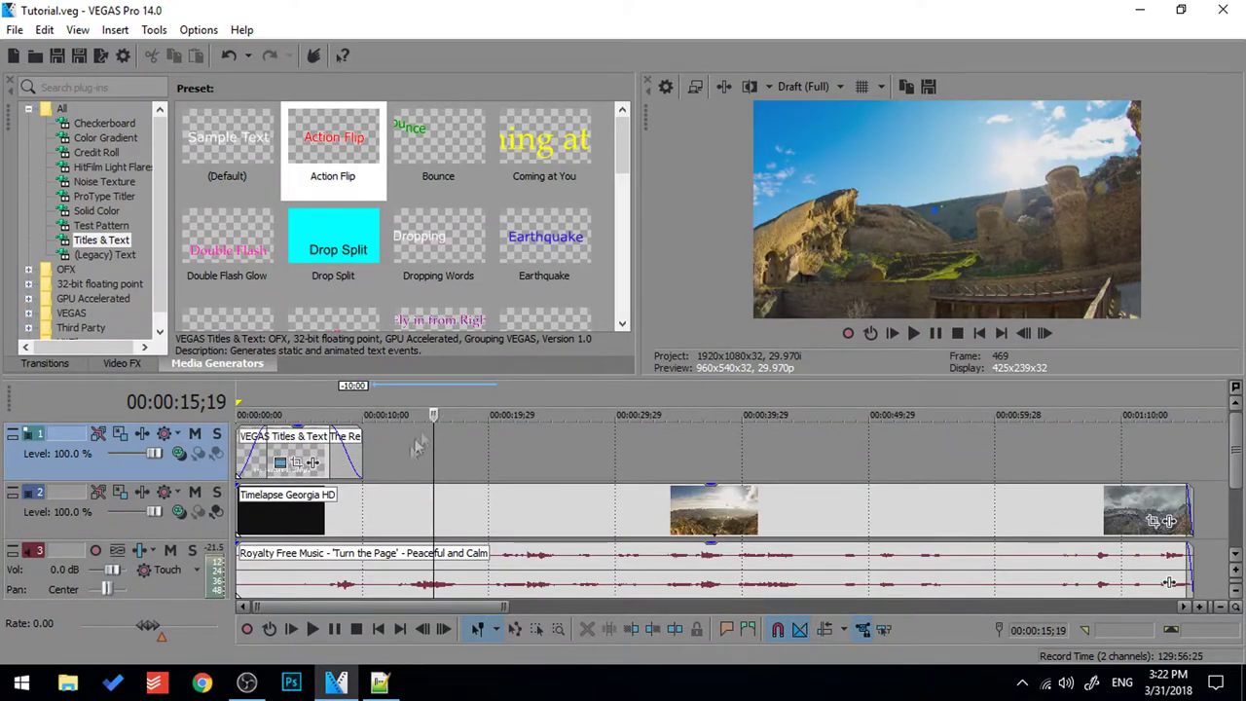
# Step: Switch to the Tutorial.txt notes in Notepad++ and renumber the Render entry as 7
pyautogui.click(380, 682)
pyautogui.moveTo(582, 348); pyautogui.dragTo(349, 352)
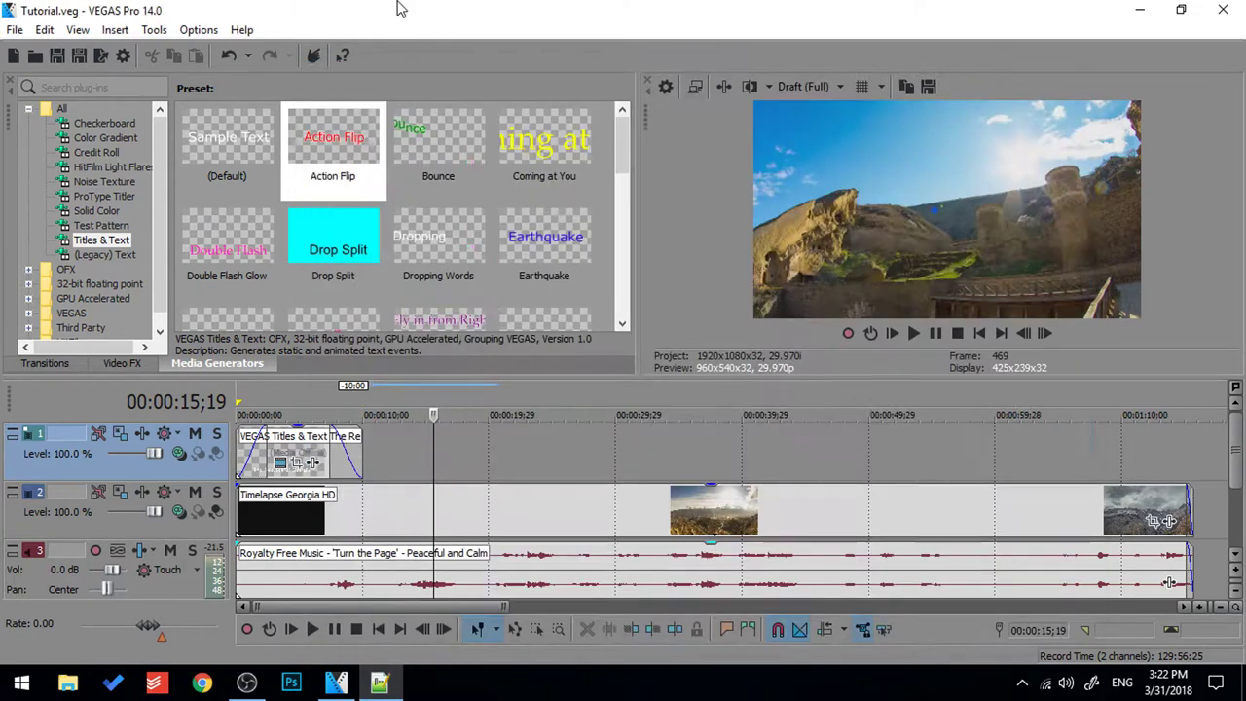
pyautogui.hotkey('alt', 'Tab')
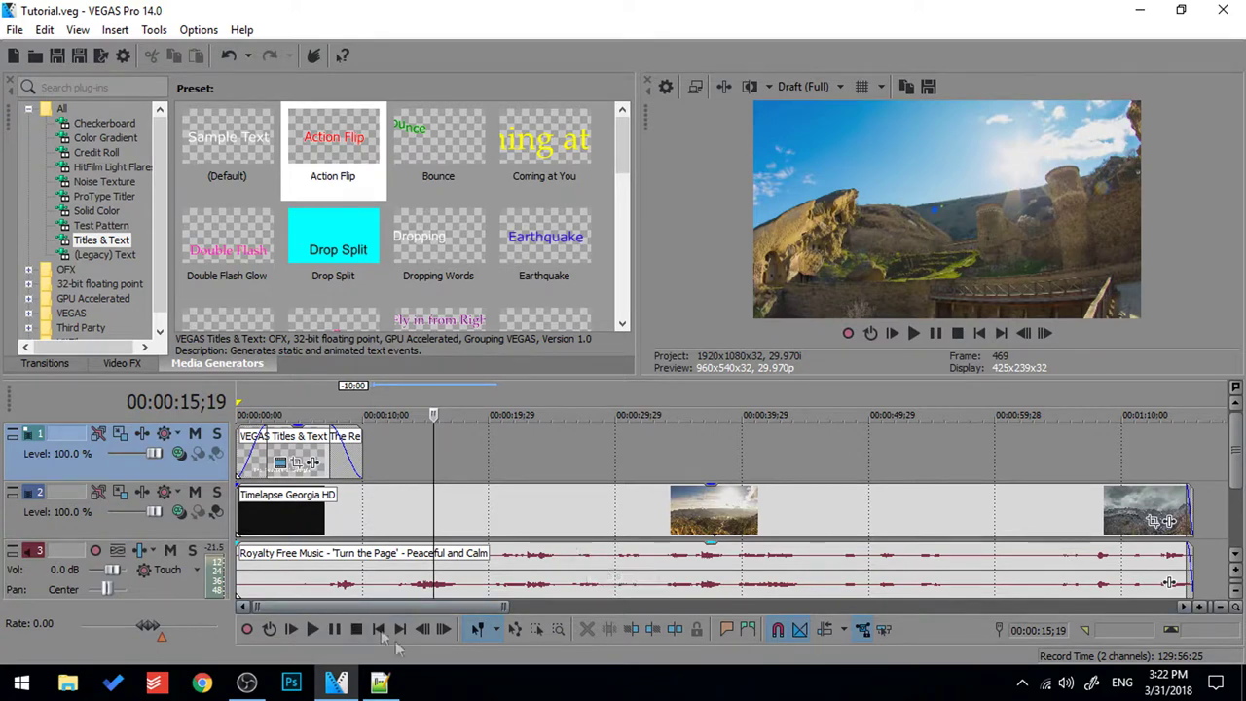
pyautogui.click(380, 684)
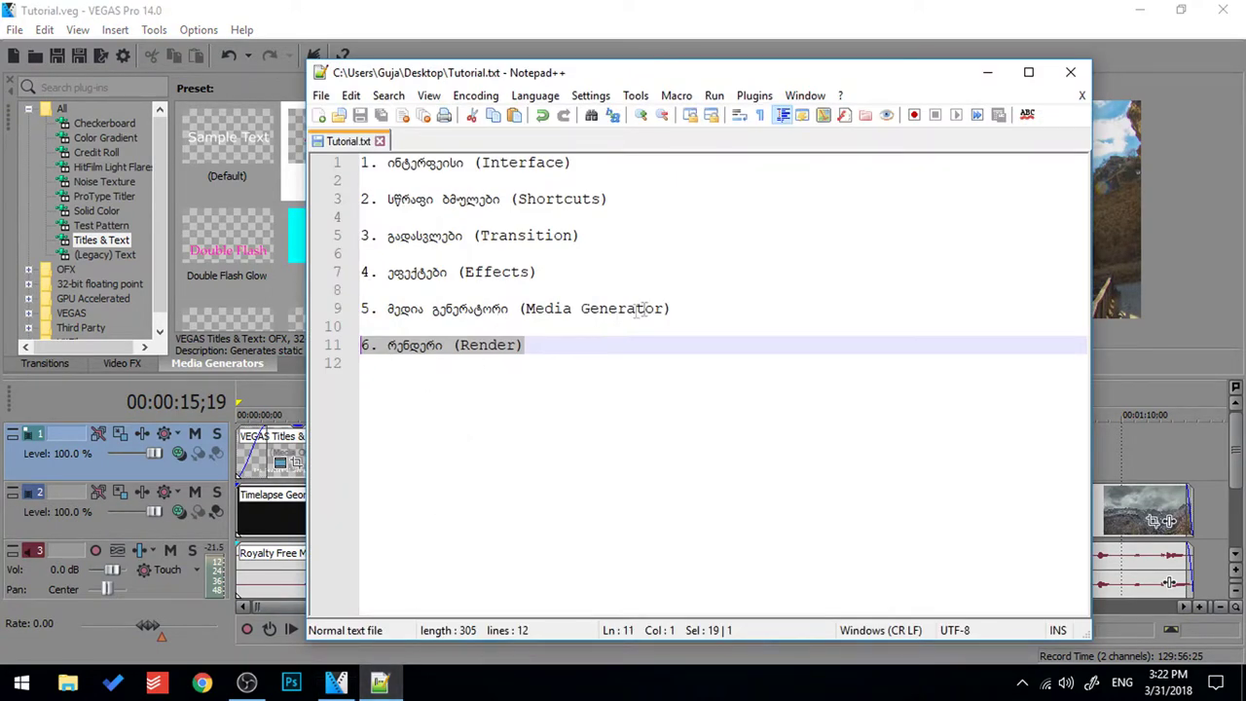
pyautogui.click(705, 308)
pyautogui.click(363, 346)
pyautogui.press('Delete')
pyautogui.write('7')
# Step: Insert entry "6. ანიმაცია" with its English translation between Media Generator and Render, save the notes and close Notepad++
pyautogui.click(704, 305)
pyautogui.press('Return')
pyautogui.press('Return')
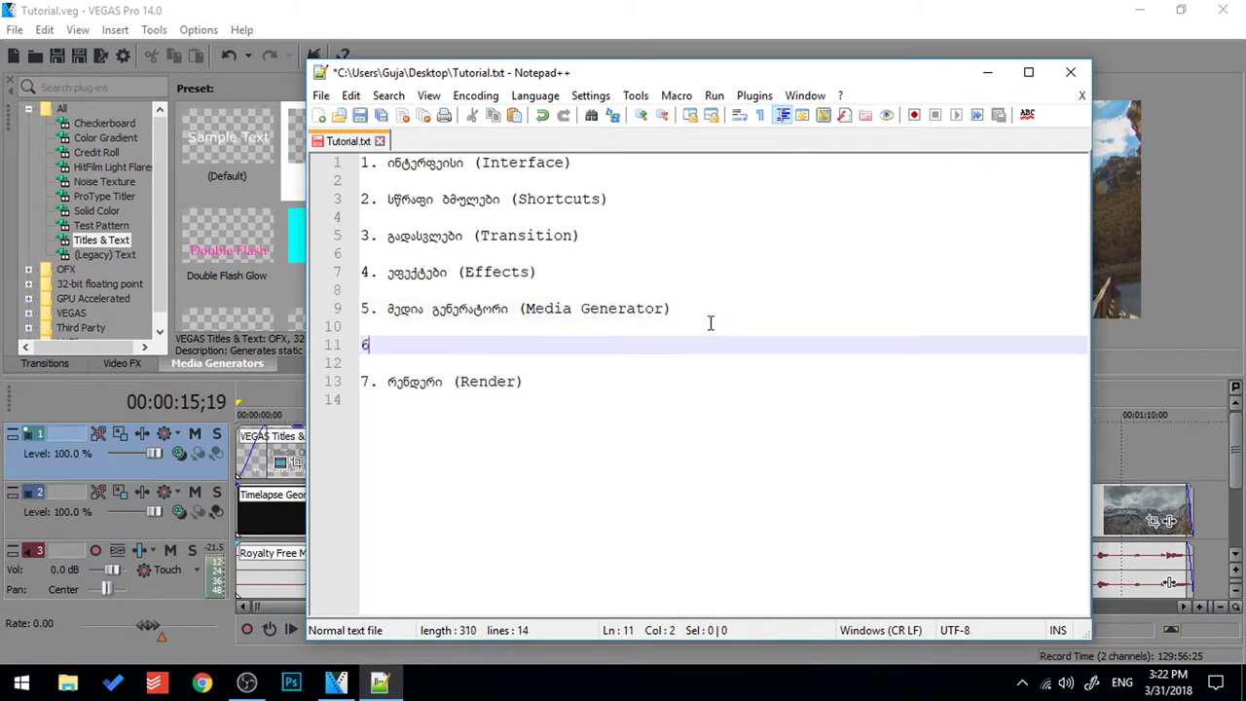
pyautogui.hotkey('alt', 'space')
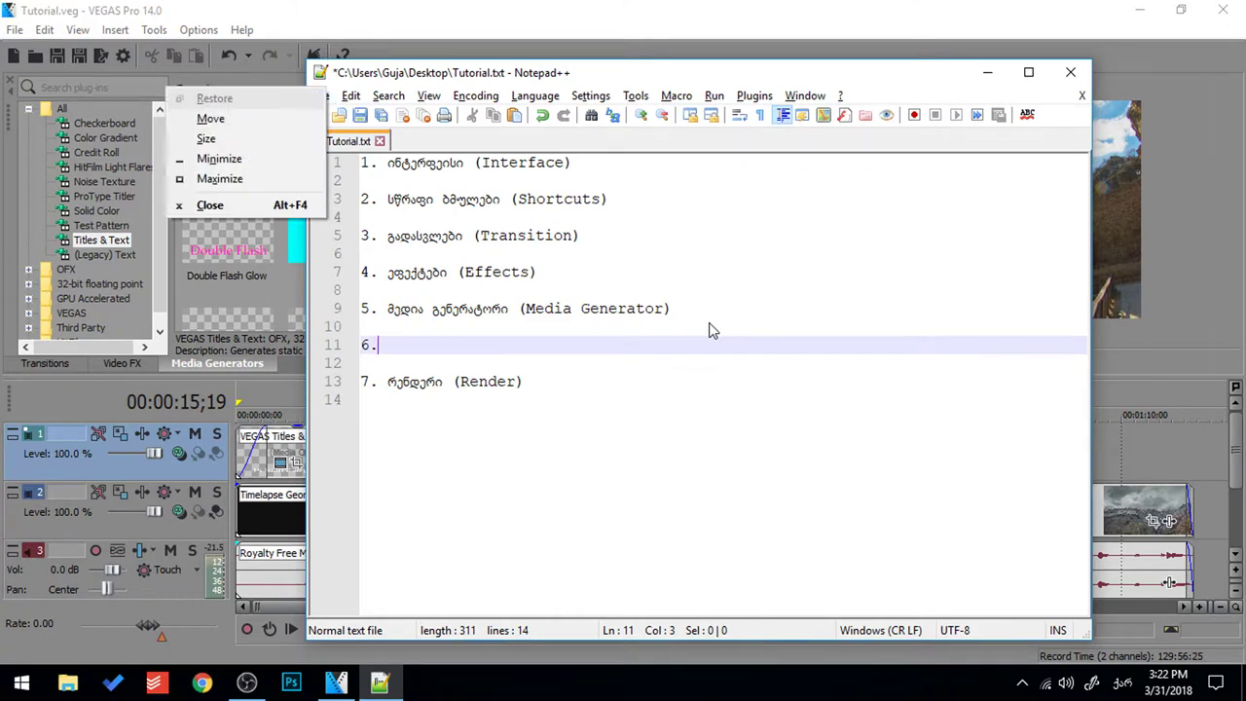
pyautogui.press('Escape')
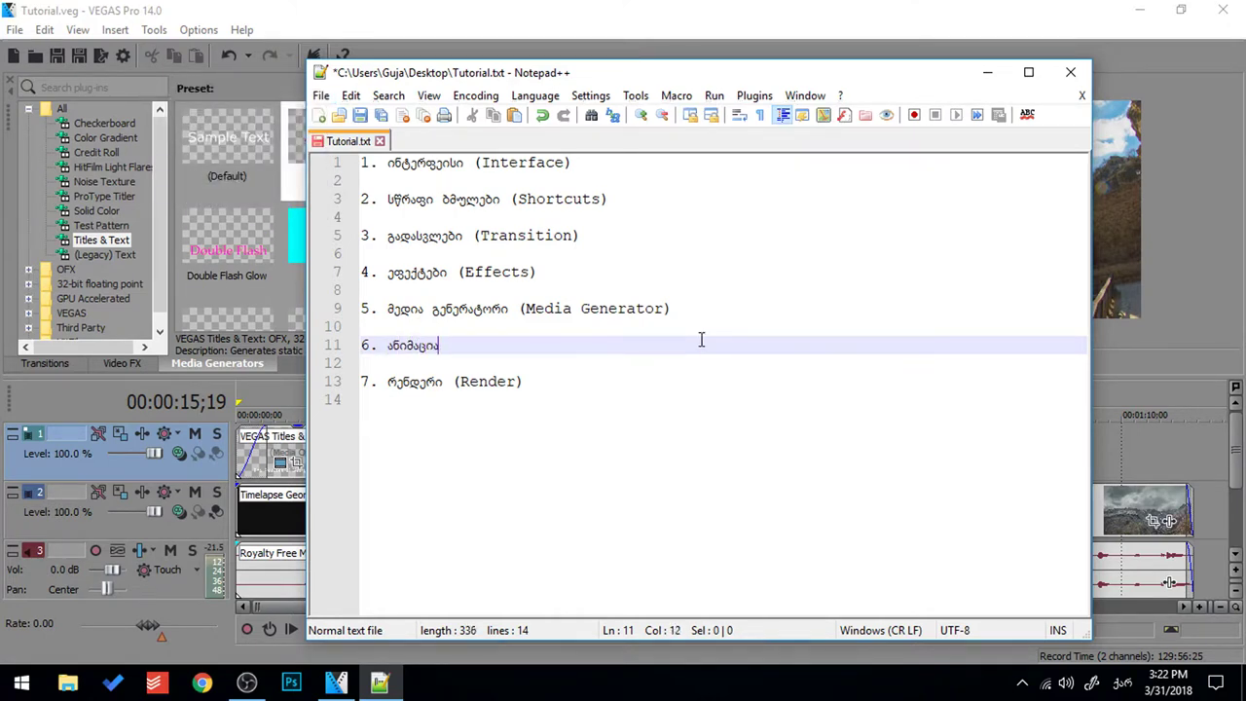
pyautogui.hotkey('alt', 'shift')
pyautogui.write('ion')
pyautogui.hotkey('ctrl', 's')
pyautogui.click(1071, 72)
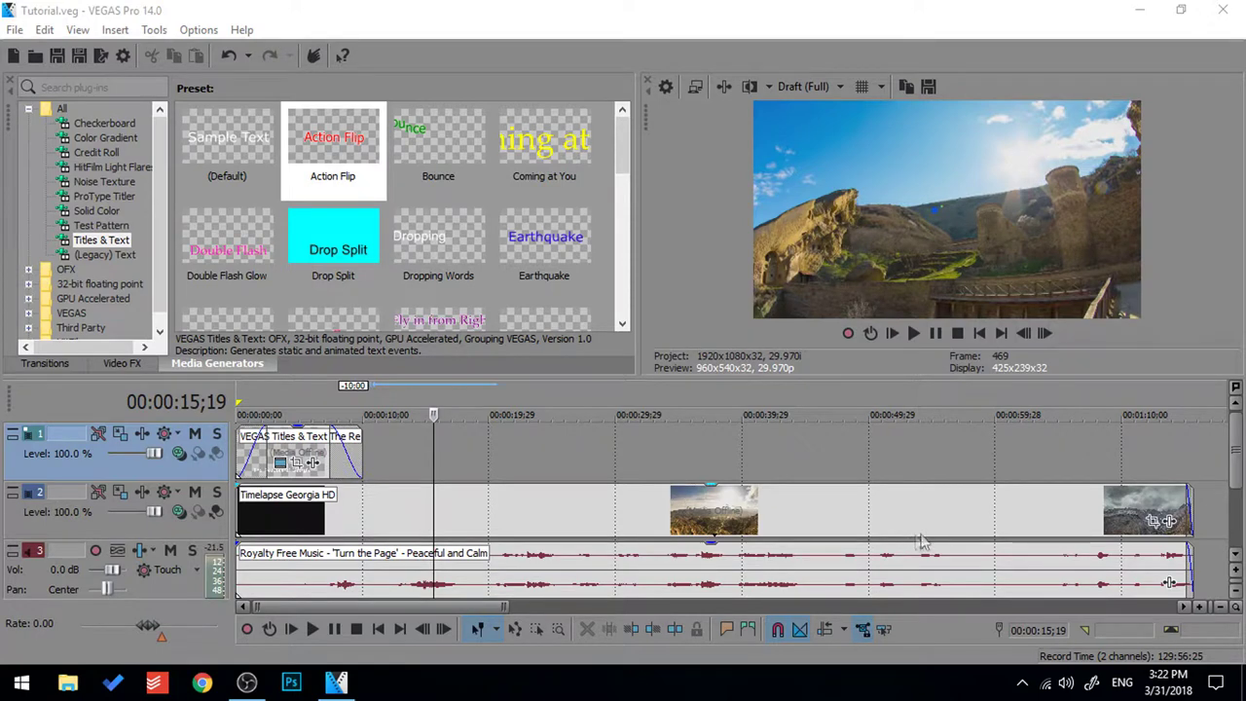
# Step: Split the timelapse clip at 00:00:15;15, and again at 00:00:19;13 where the next scene starts blending in
pyautogui.click(431, 509)
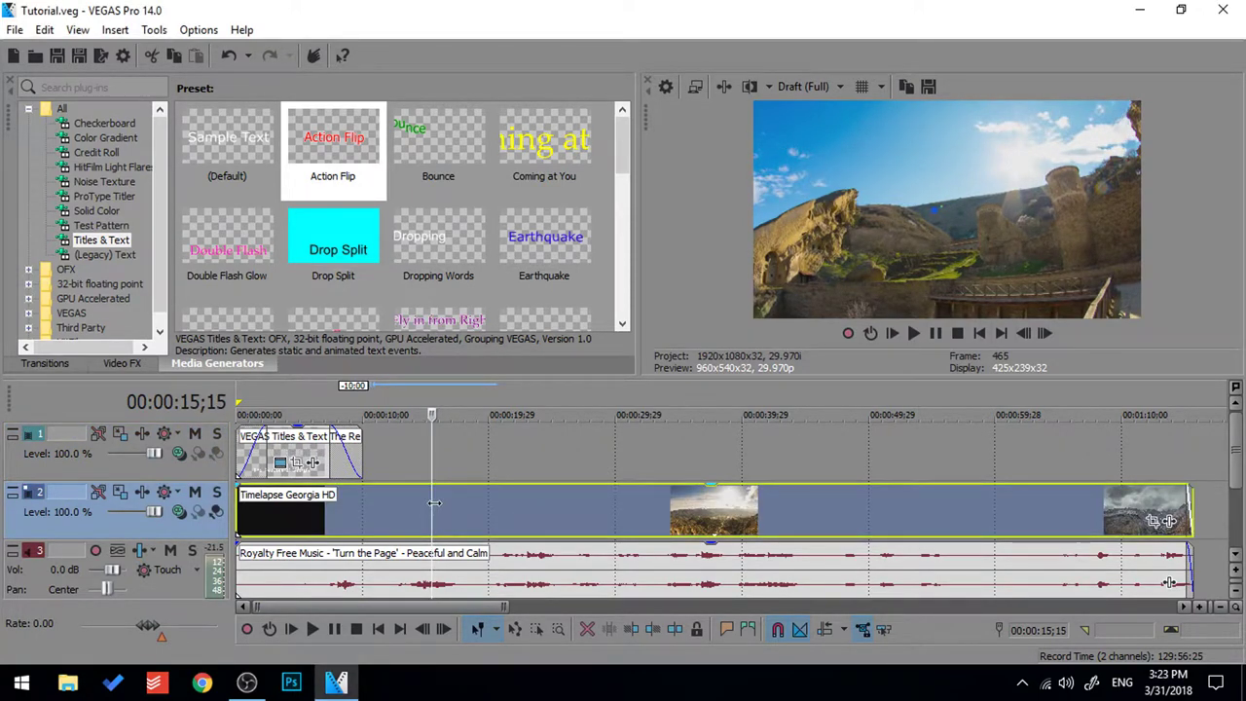
pyautogui.press('s')
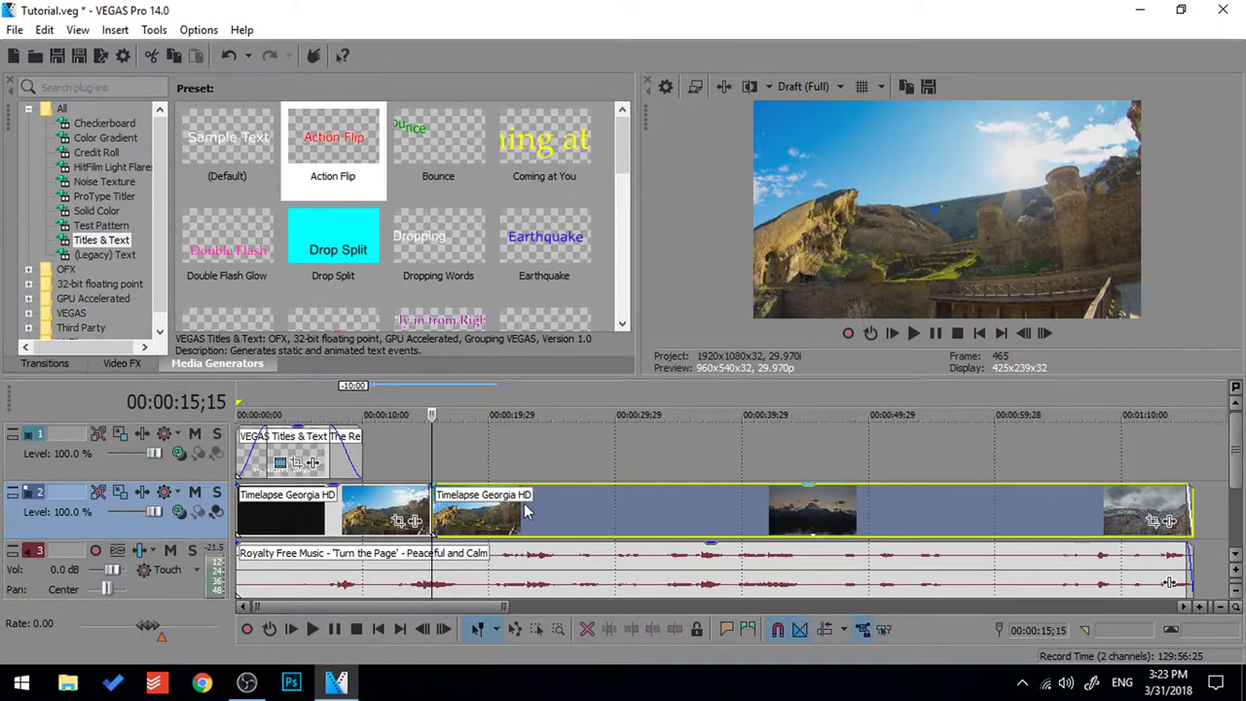
pyautogui.press('space')
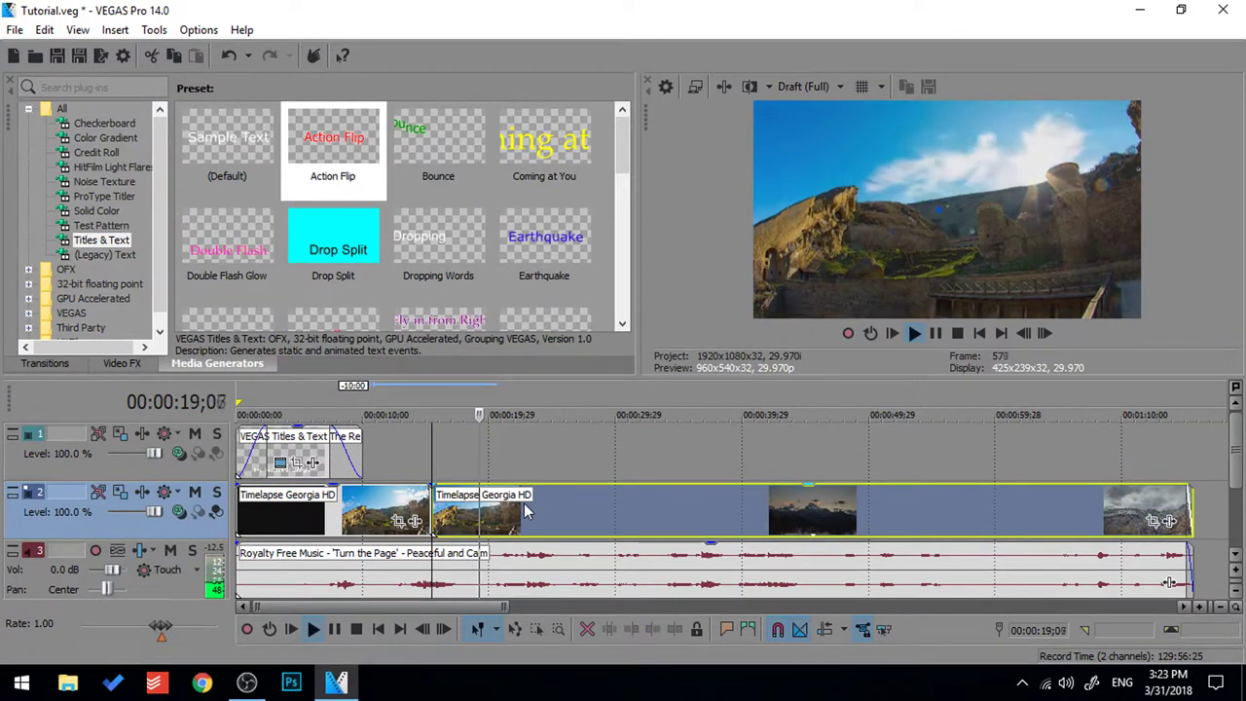
pyautogui.press('j')
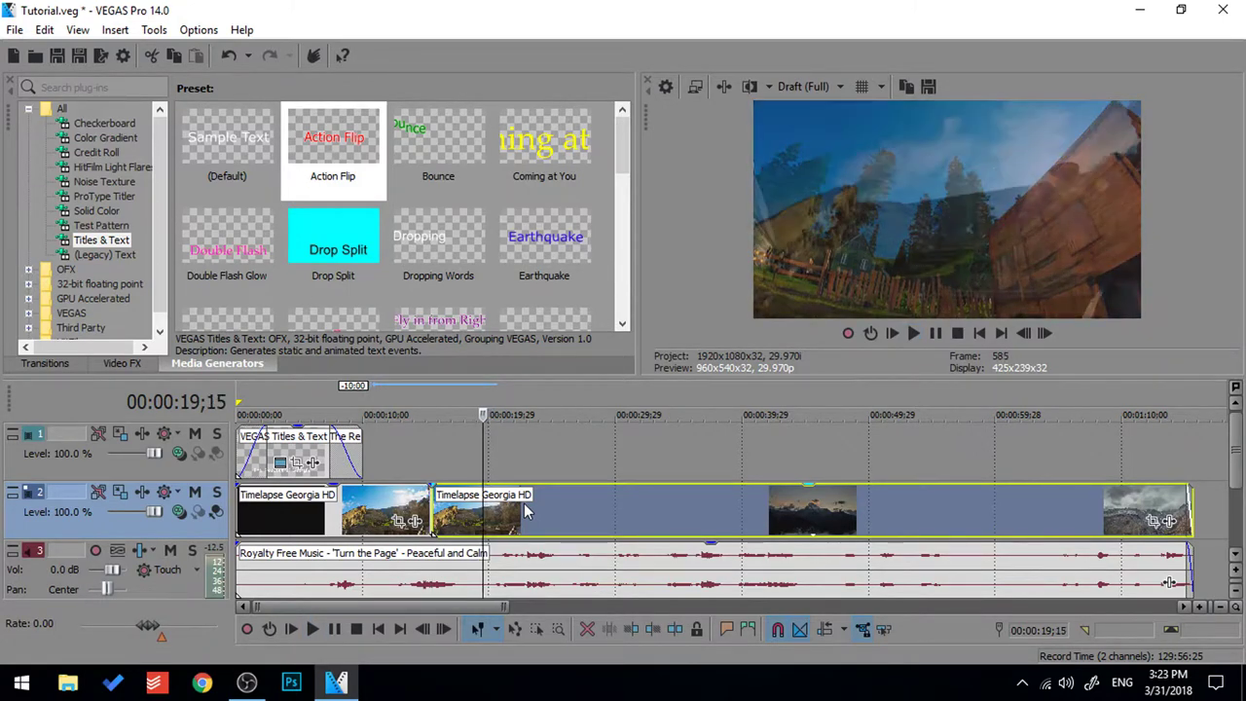
pyautogui.press('s')
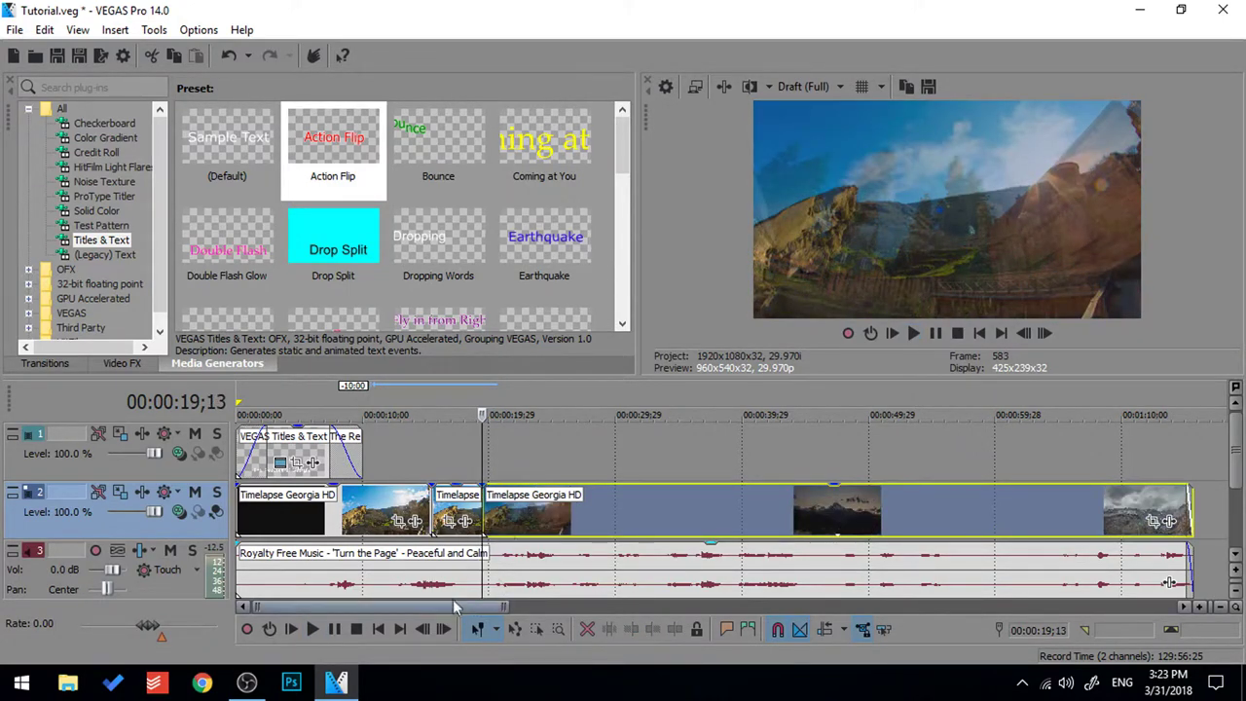
# Step: Select the short timelapse segment between the two splits and open its Pan/Crop settings
pyautogui.scroll(3, 498, 548)
pyautogui.scroll(2, 499, 547)
pyautogui.click(581, 523)
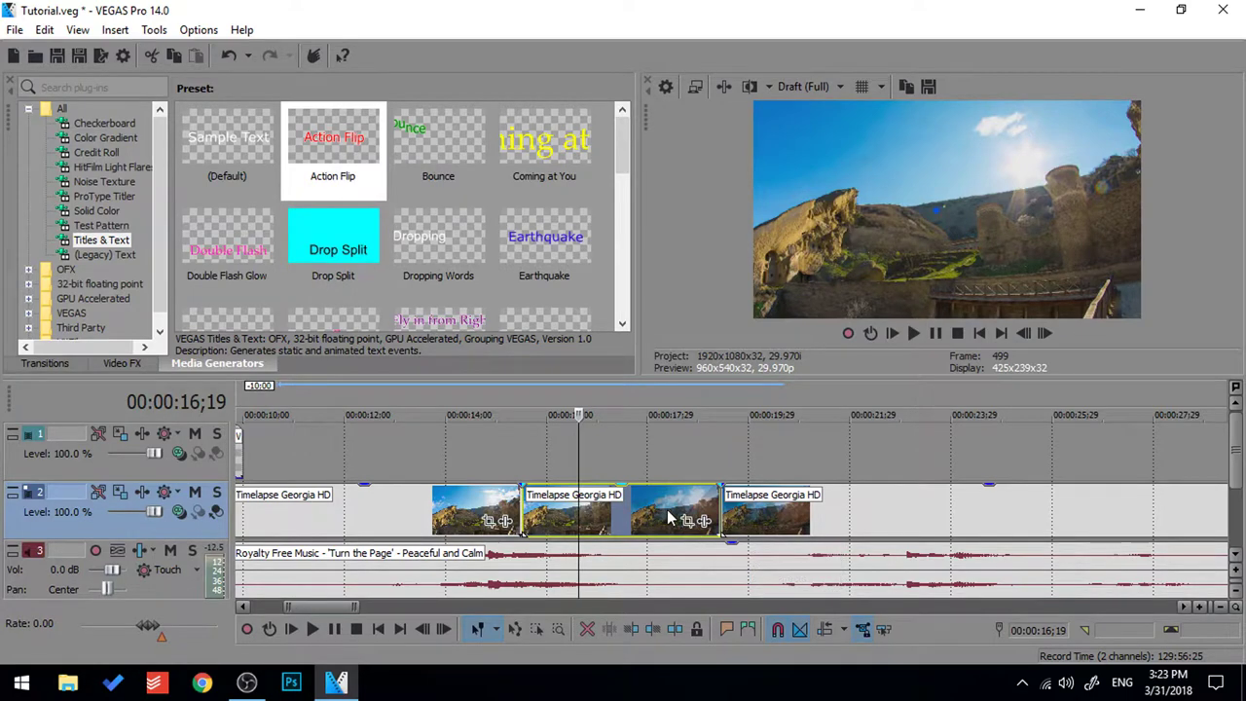
pyautogui.scroll(-8, 670, 519)
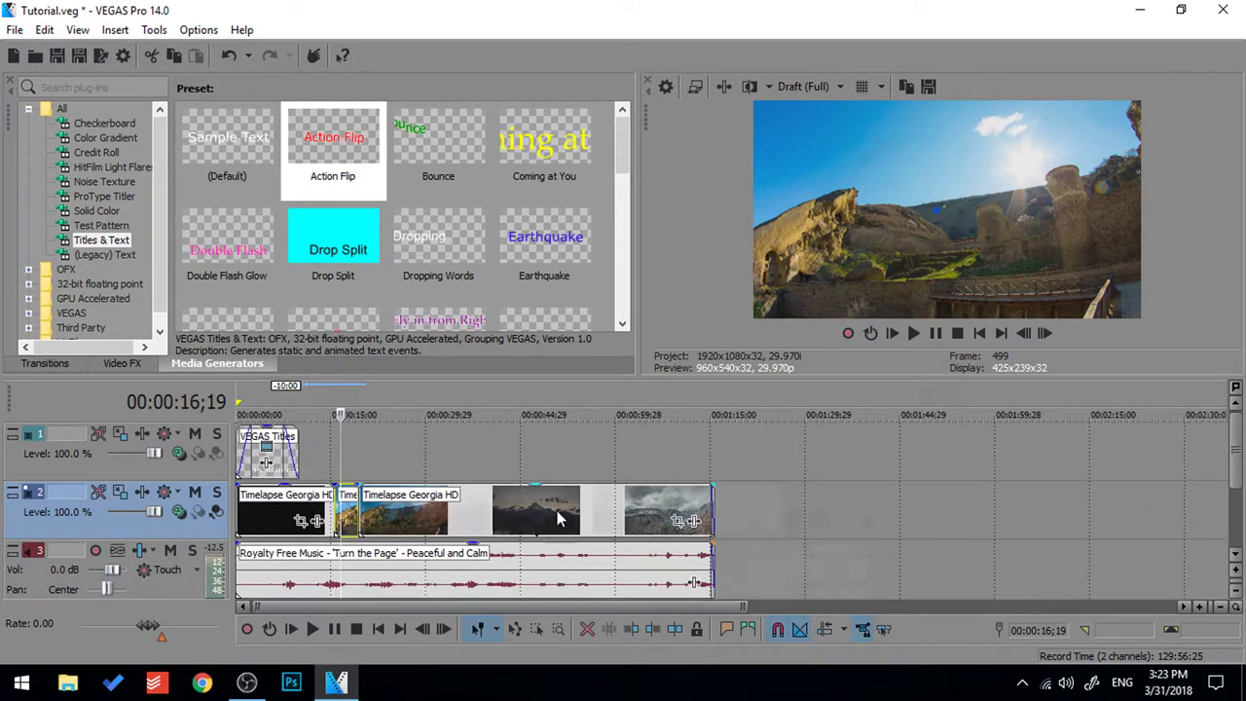
pyautogui.scroll(8, 543, 489)
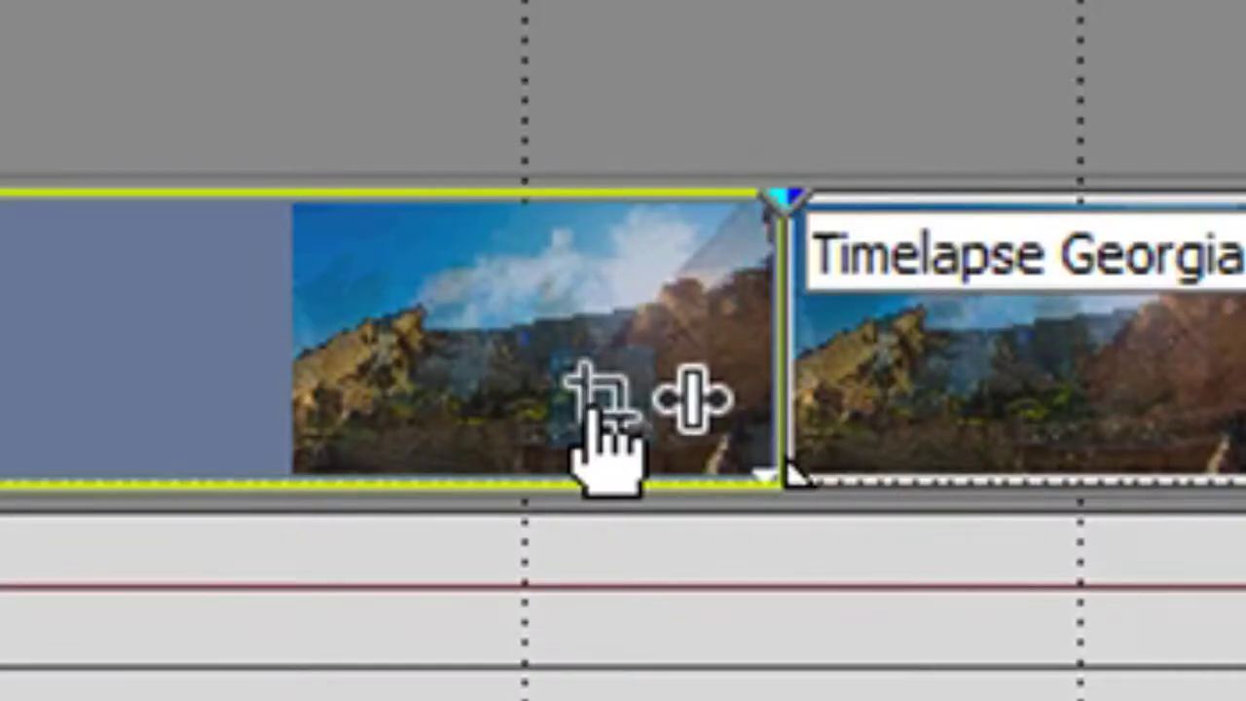
pyautogui.click(970, 522)
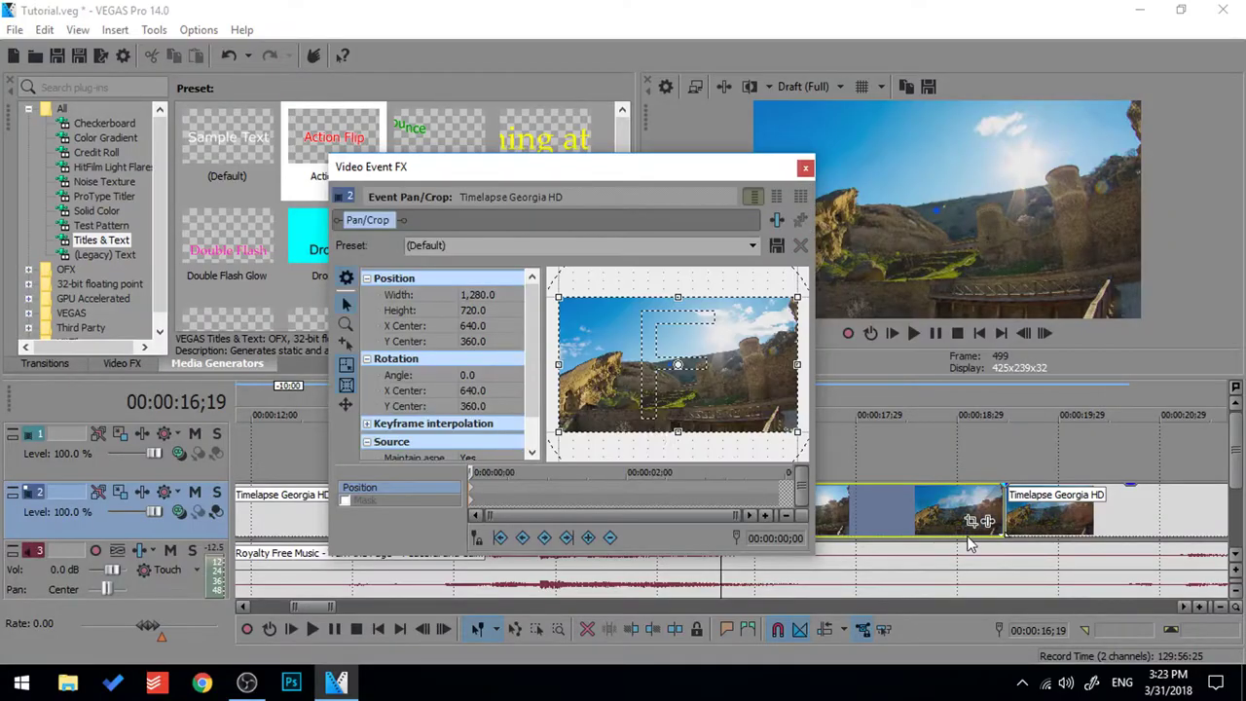
# Step: At the end of the segment's Pan/Crop timeline, shrink the crop frame and shift it right to animate a zoom, and close the settings
pyautogui.click(470, 471)
pyautogui.moveTo(470, 471); pyautogui.dragTo(780, 473)
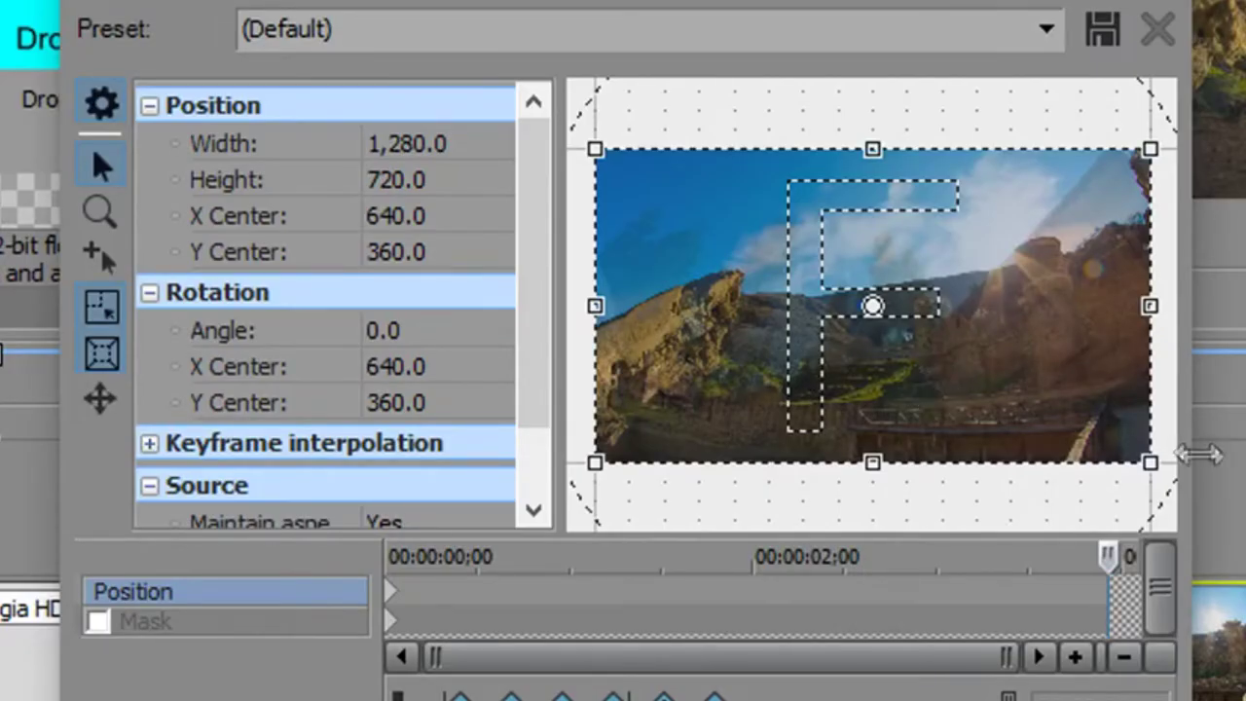
pyautogui.moveTo(1155, 459); pyautogui.dragTo(1124, 354)
pyautogui.moveTo(926, 262); pyautogui.dragTo(1039, 252)
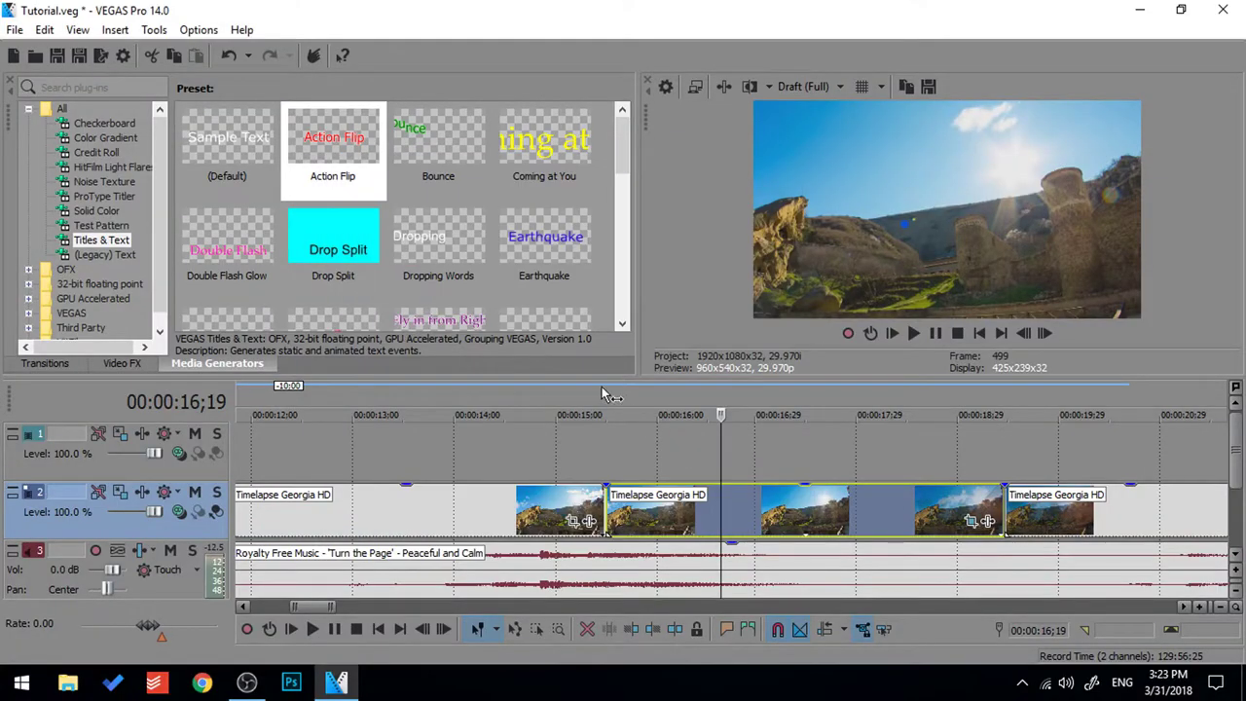
# Step: Play the animated segment from its start into the following scene, and save the project
pyautogui.hotkey('ctrl', 'Left')
pyautogui.press('space')
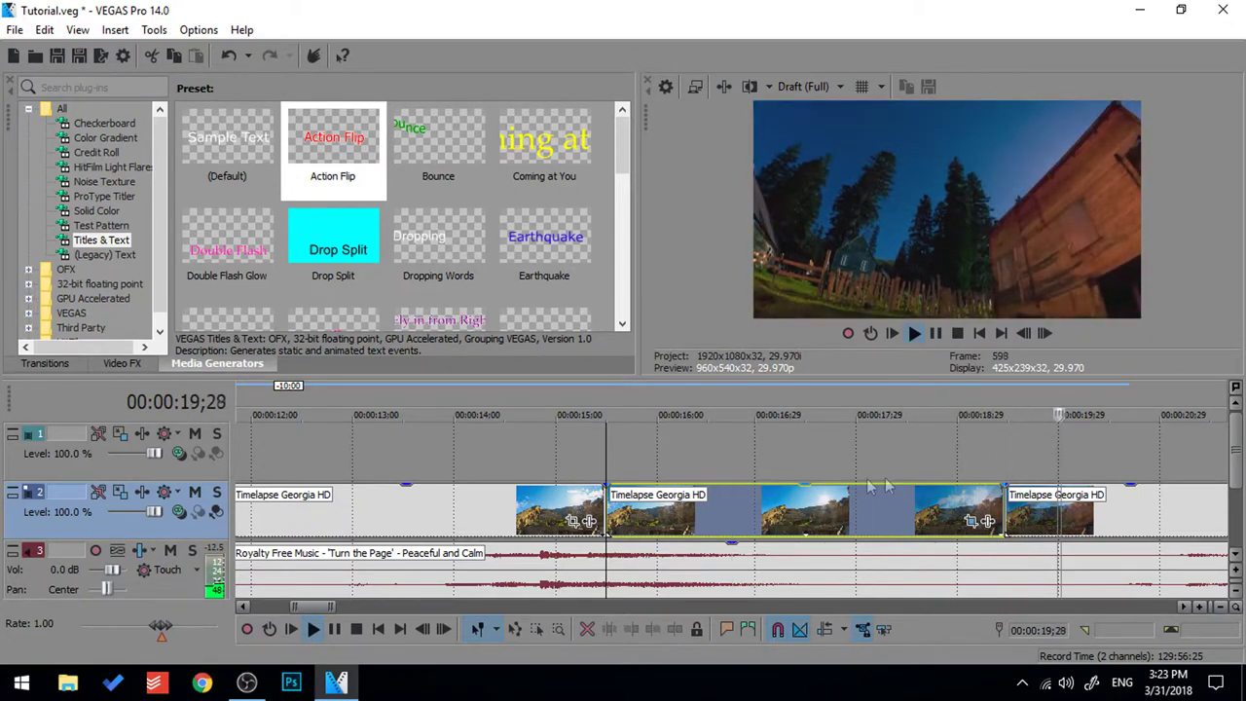
pyautogui.press('space')
pyautogui.scroll(-2, 808, 480)
pyautogui.scroll(-3, 808, 480)
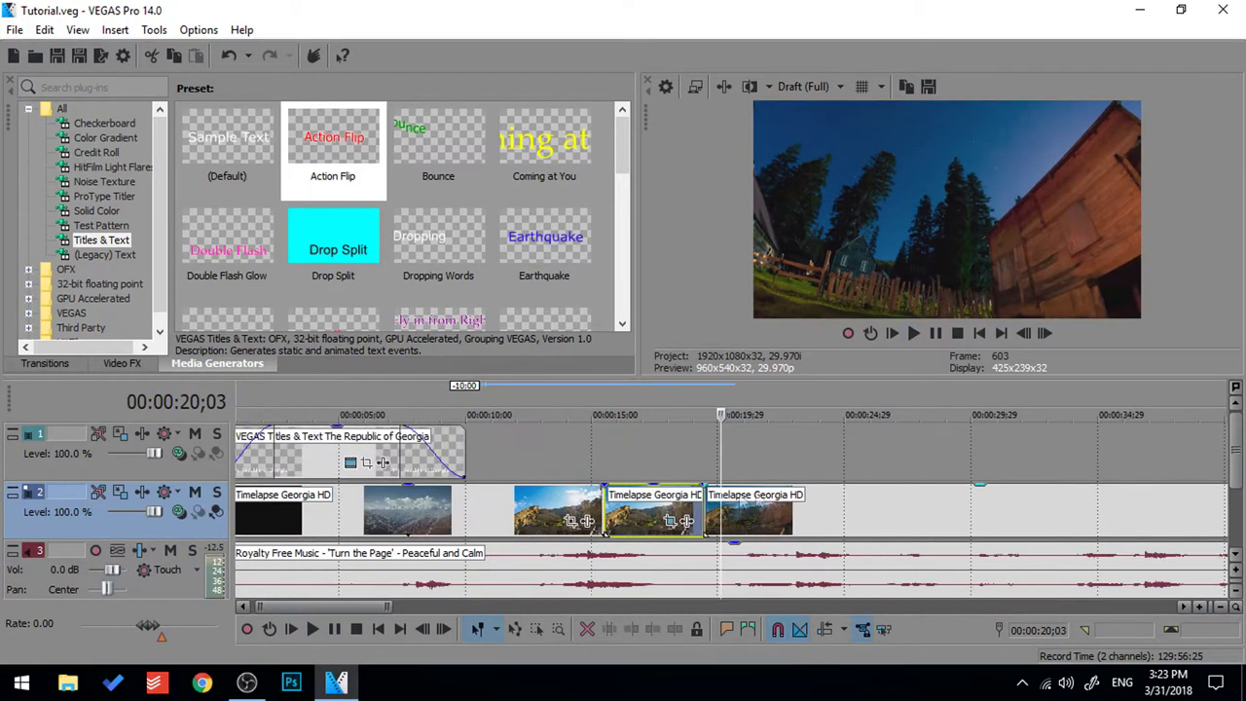
pyautogui.scroll(1, 676, 496)
pyautogui.scroll(-2, 626, 476)
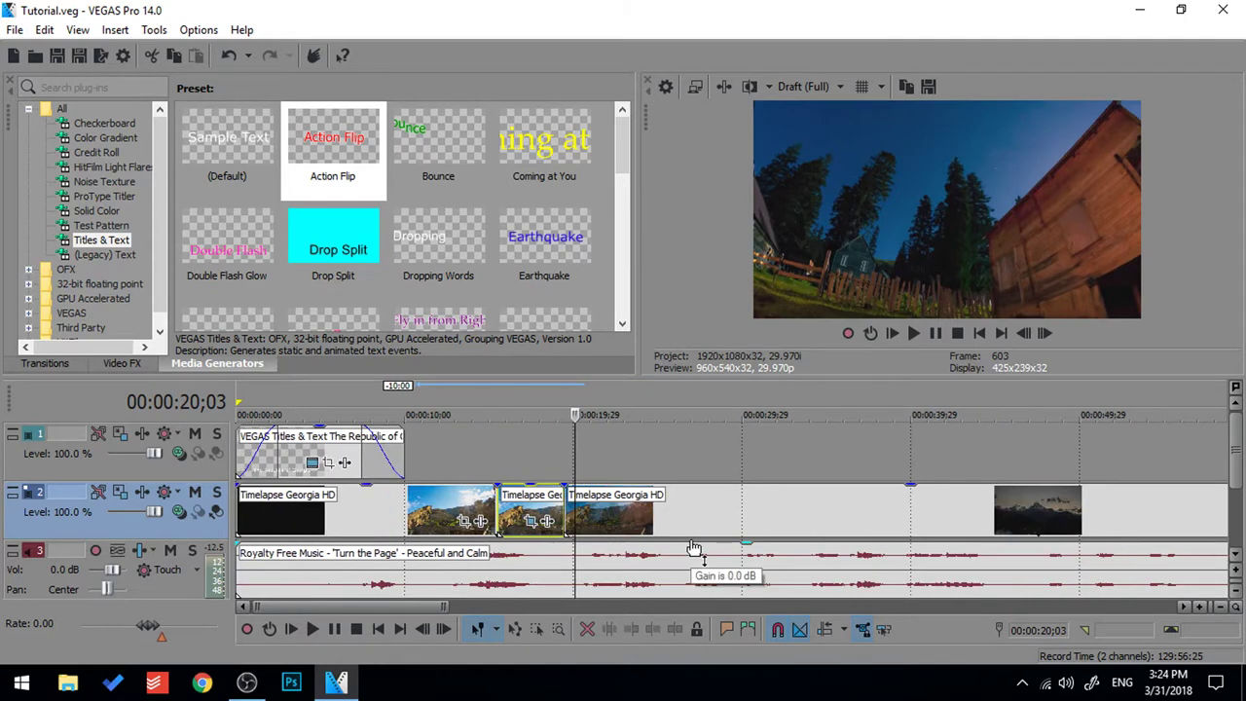
# Step: Start rendering setup for the project and choose the Internet HD 1080p template under MainConcept AVC/AAC
pyautogui.click(15, 30)
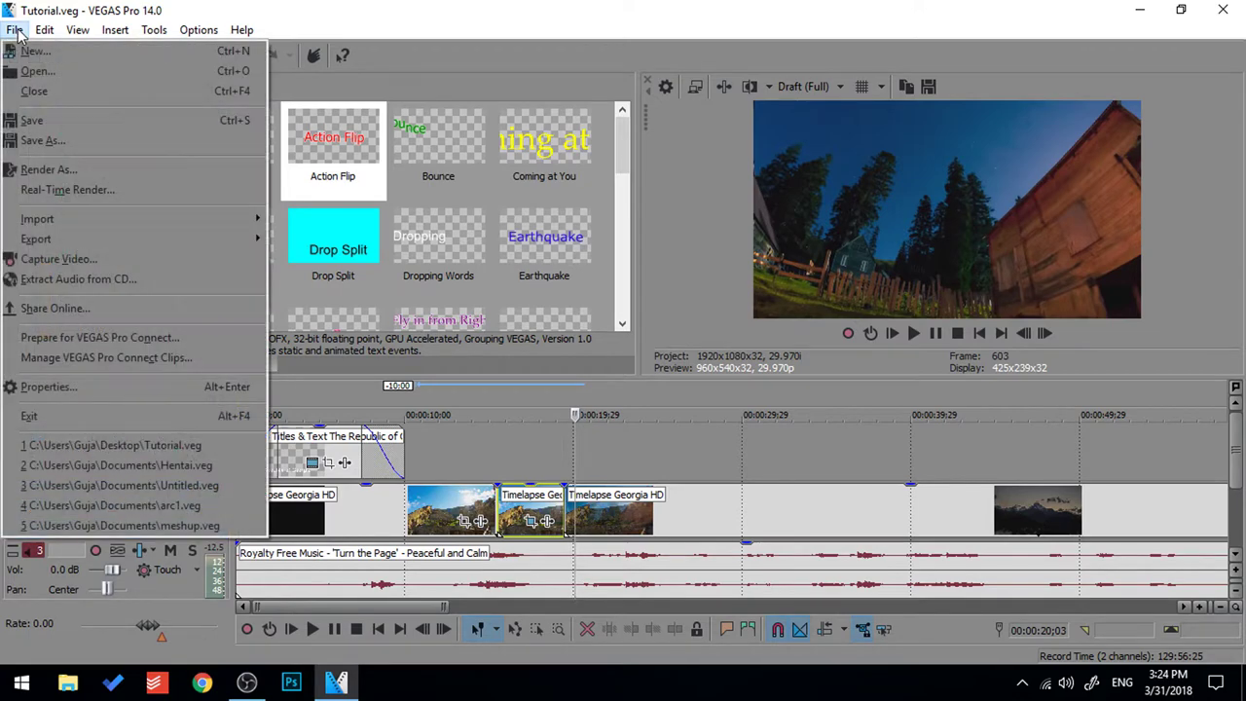
pyautogui.click(56, 170)
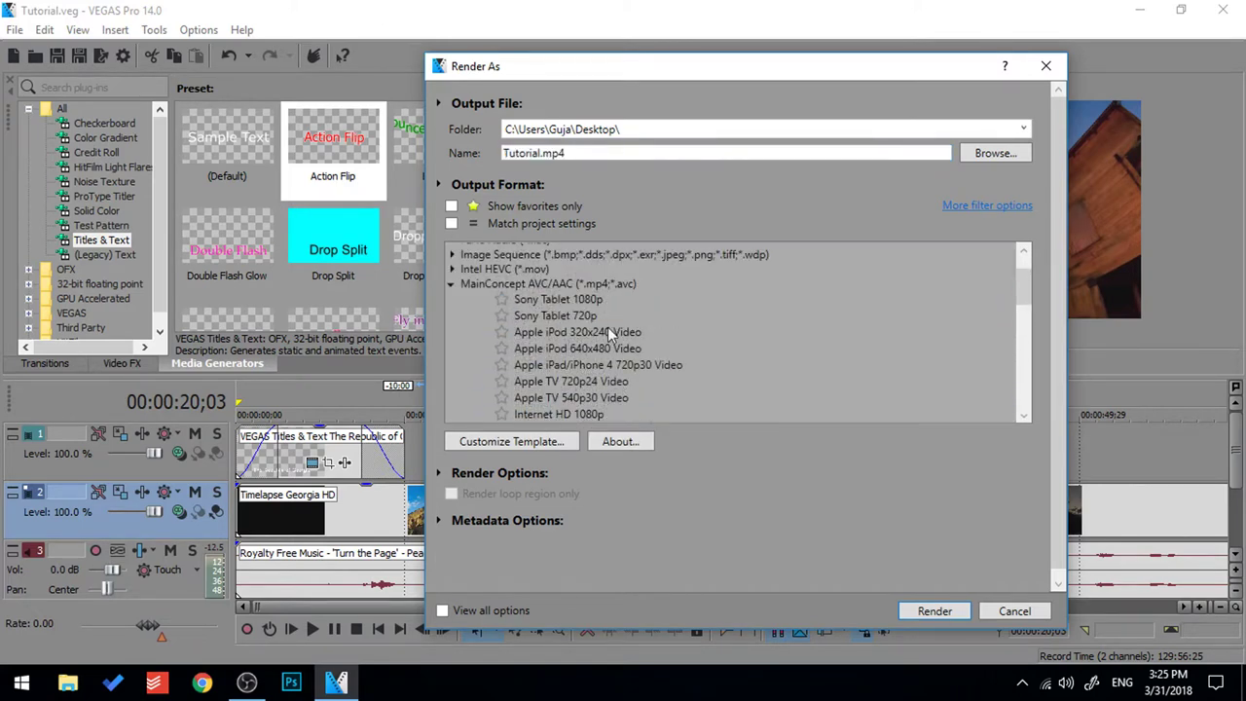
pyautogui.scroll(1, 585, 333)
pyautogui.click(454, 336)
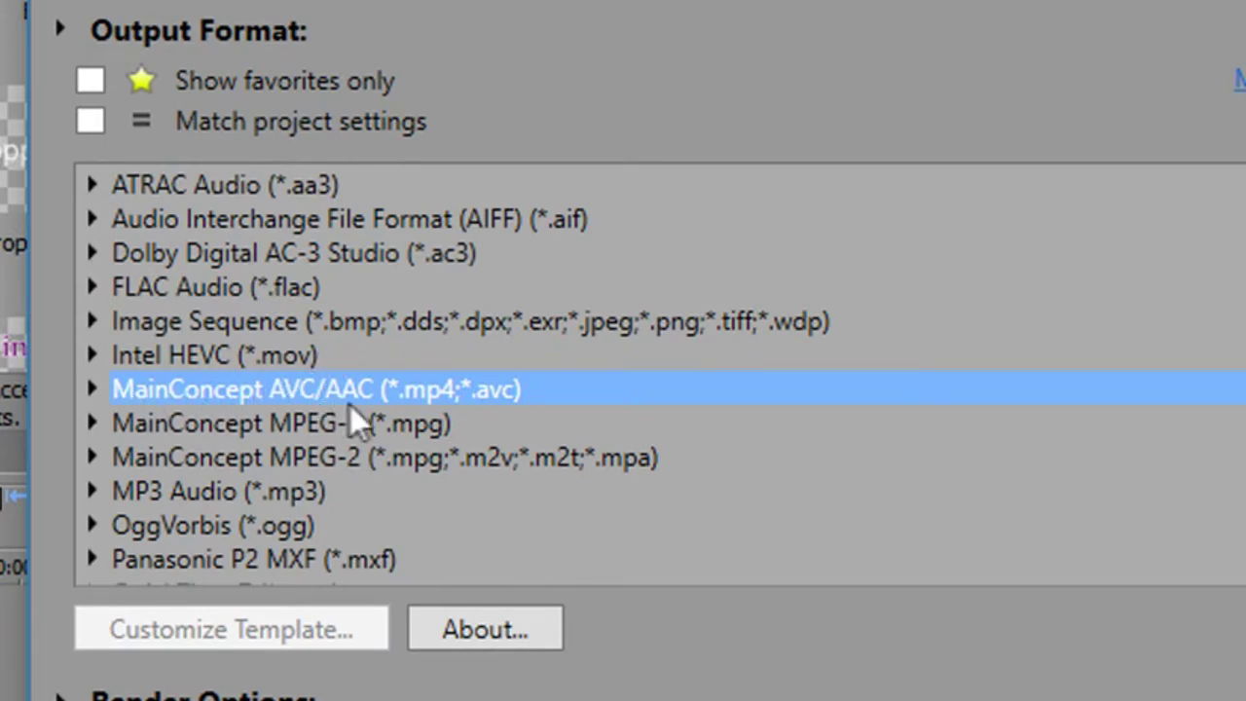
pyautogui.click(92, 393)
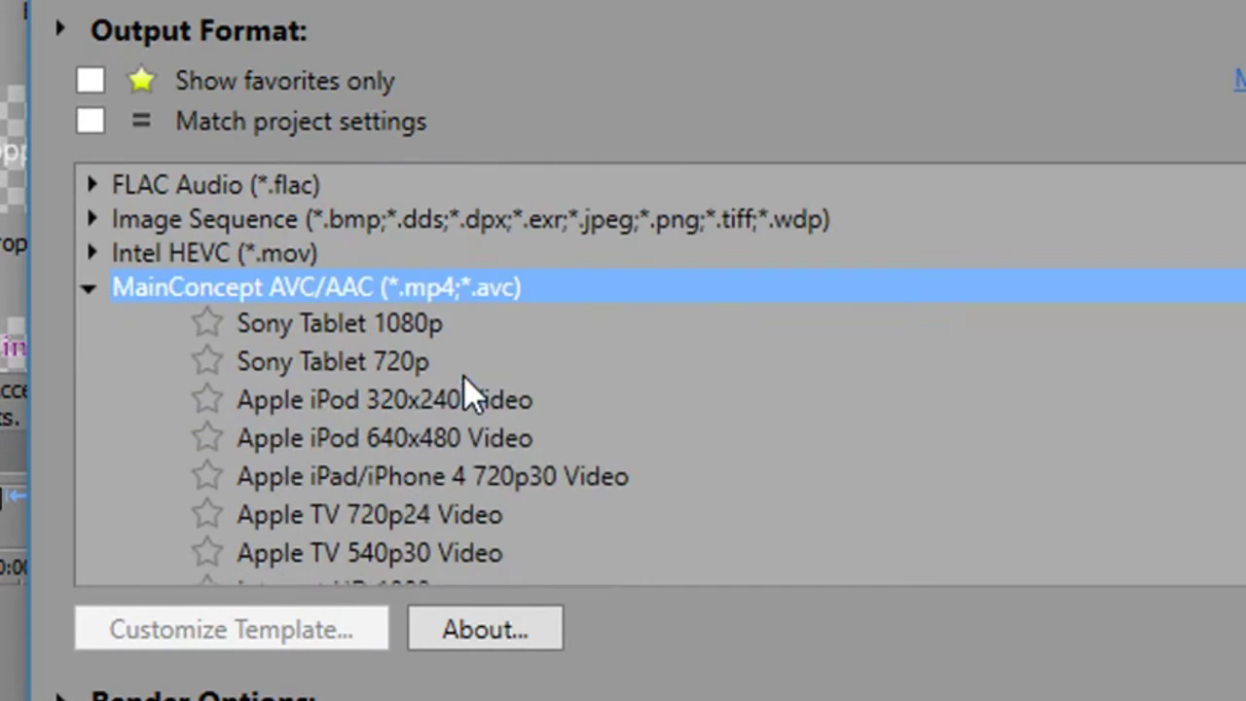
pyautogui.scroll(-2, 464, 380)
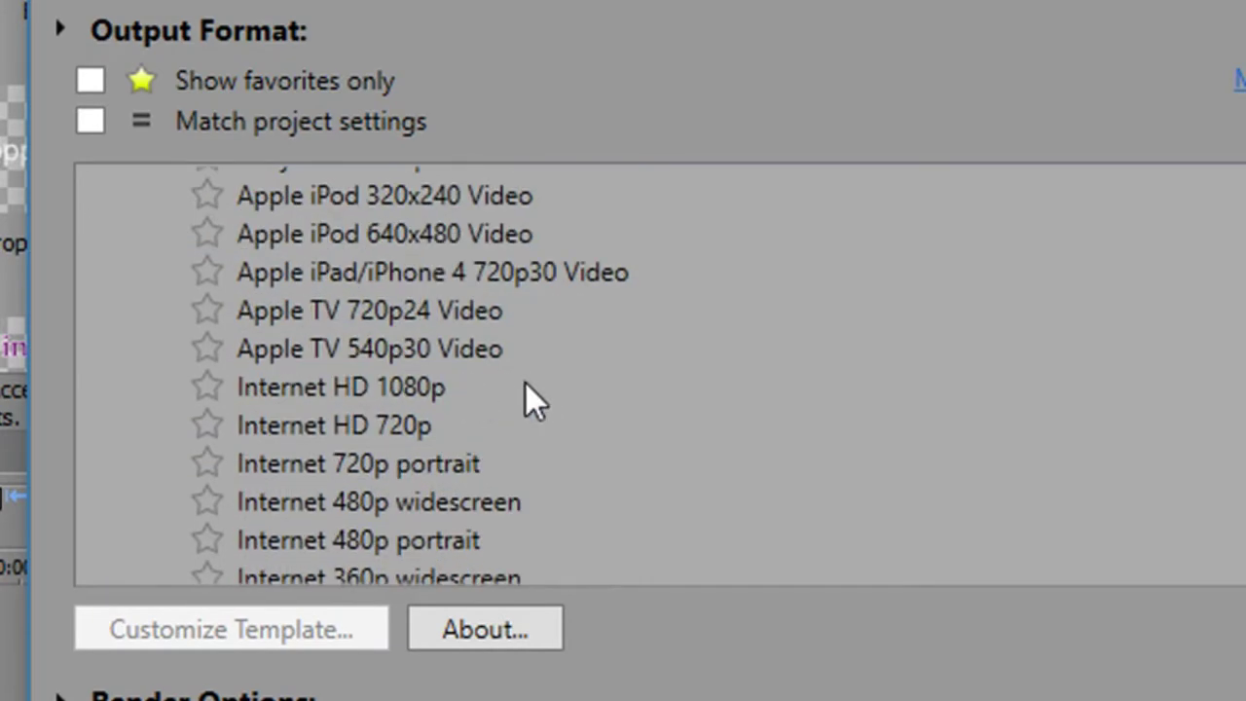
pyautogui.click(419, 390)
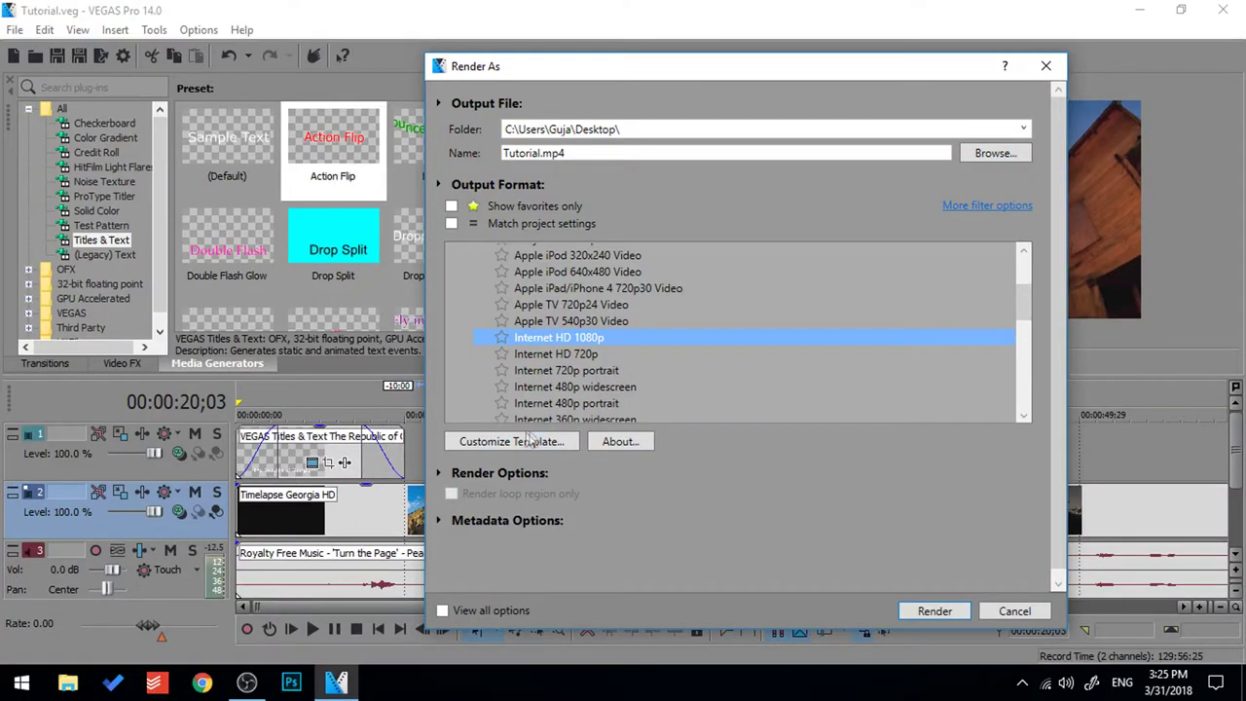
# Step: Try a custom frame rate of 60 in the Internet HD 1080p template, and discard the custom settings
pyautogui.click(507, 442)
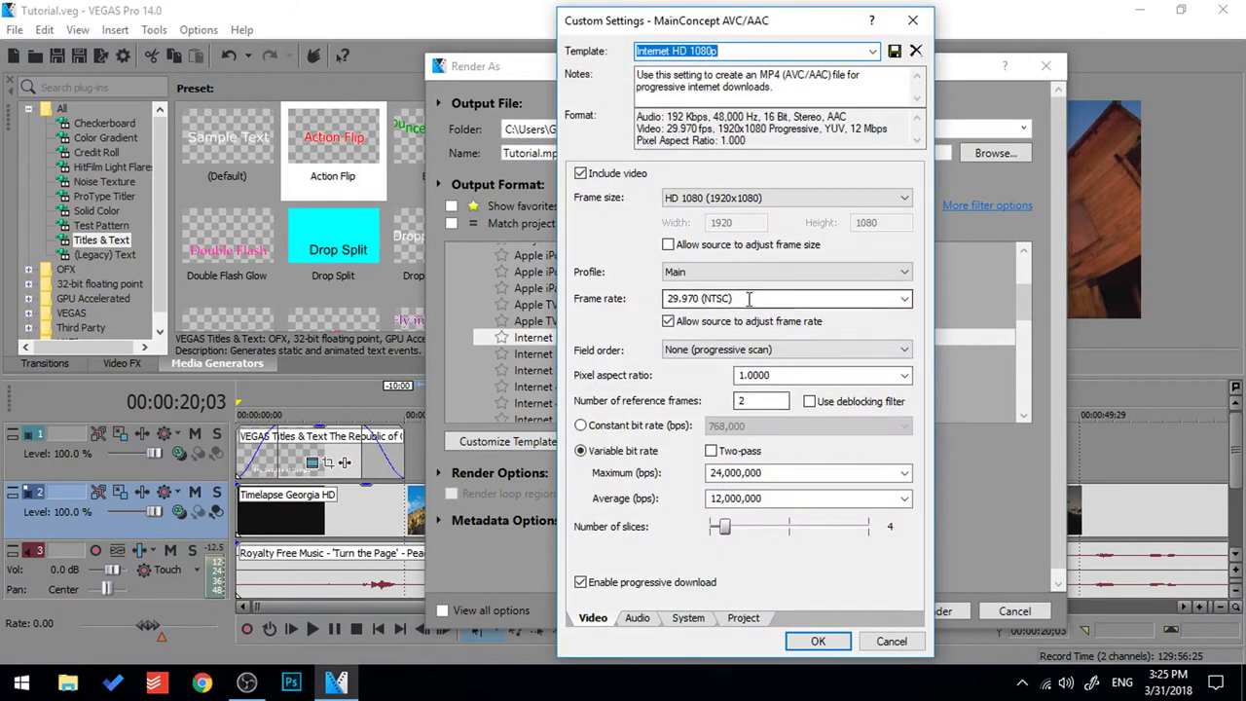
pyautogui.click(784, 299)
pyautogui.write('60')
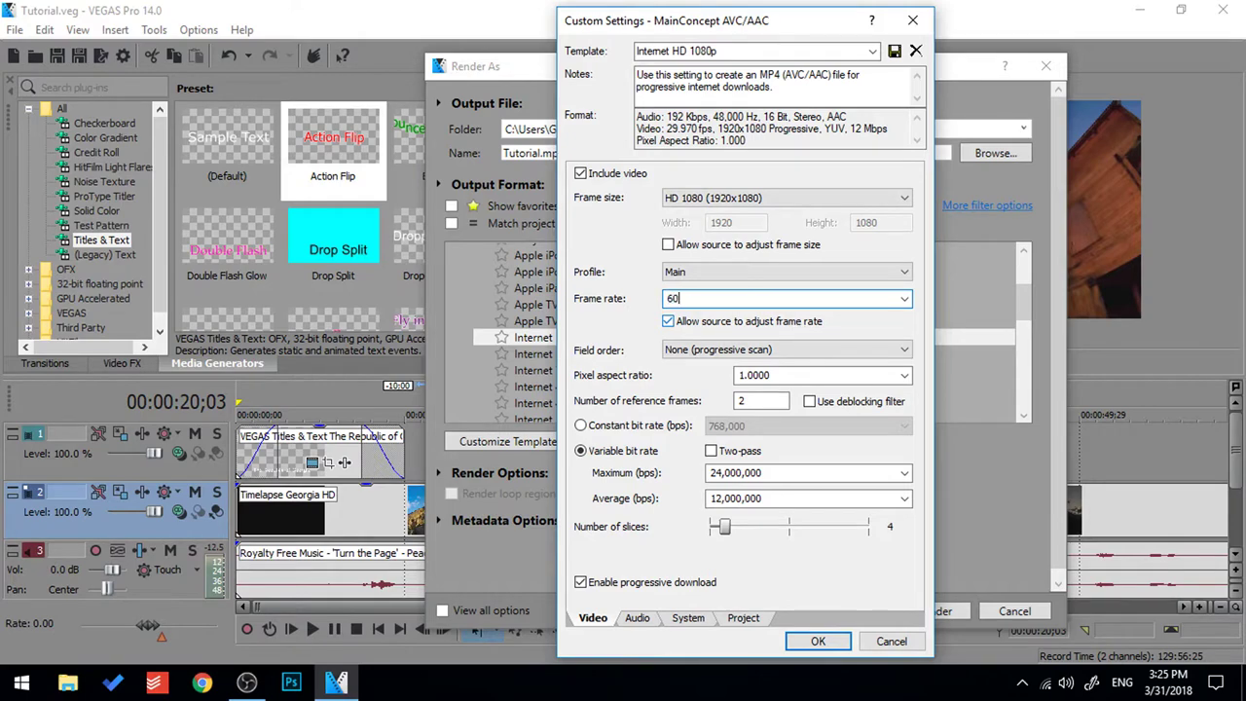
pyautogui.write('.0')
pyautogui.click(894, 642)
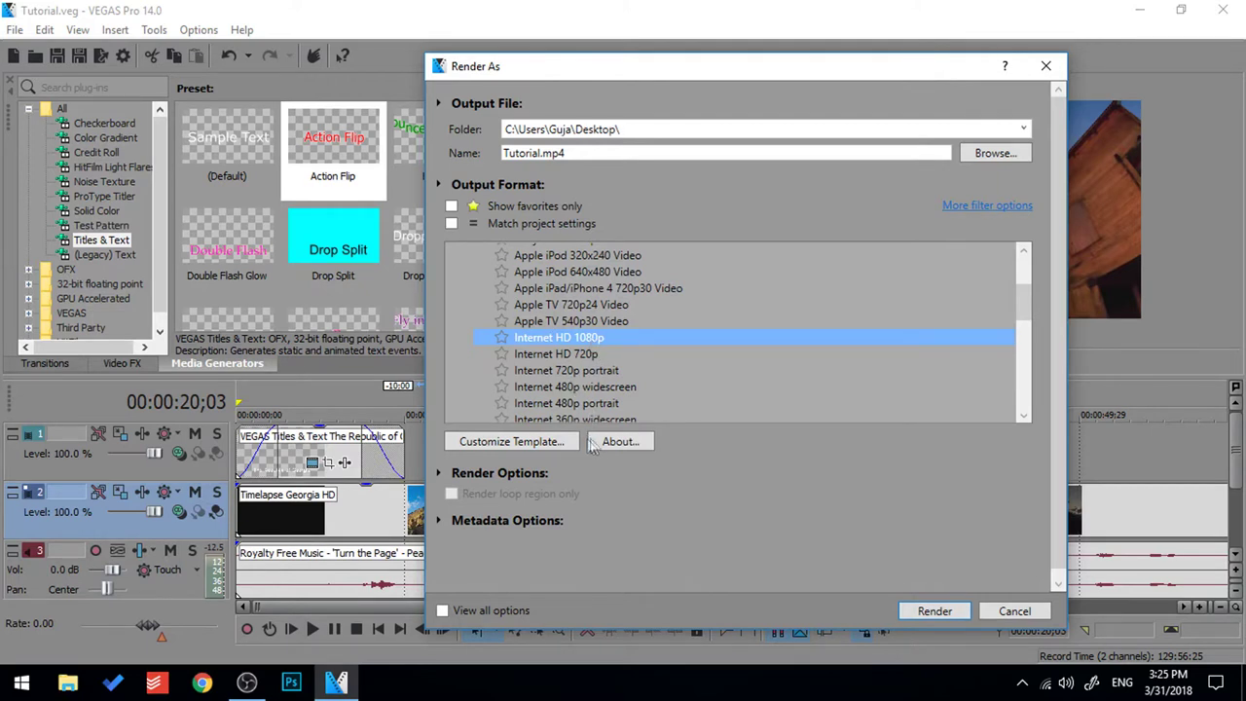
# Step: Keep the output name Tutorial.mp4, reselect the Internet HD 1080p template, and start the render
pyautogui.click(529, 153)
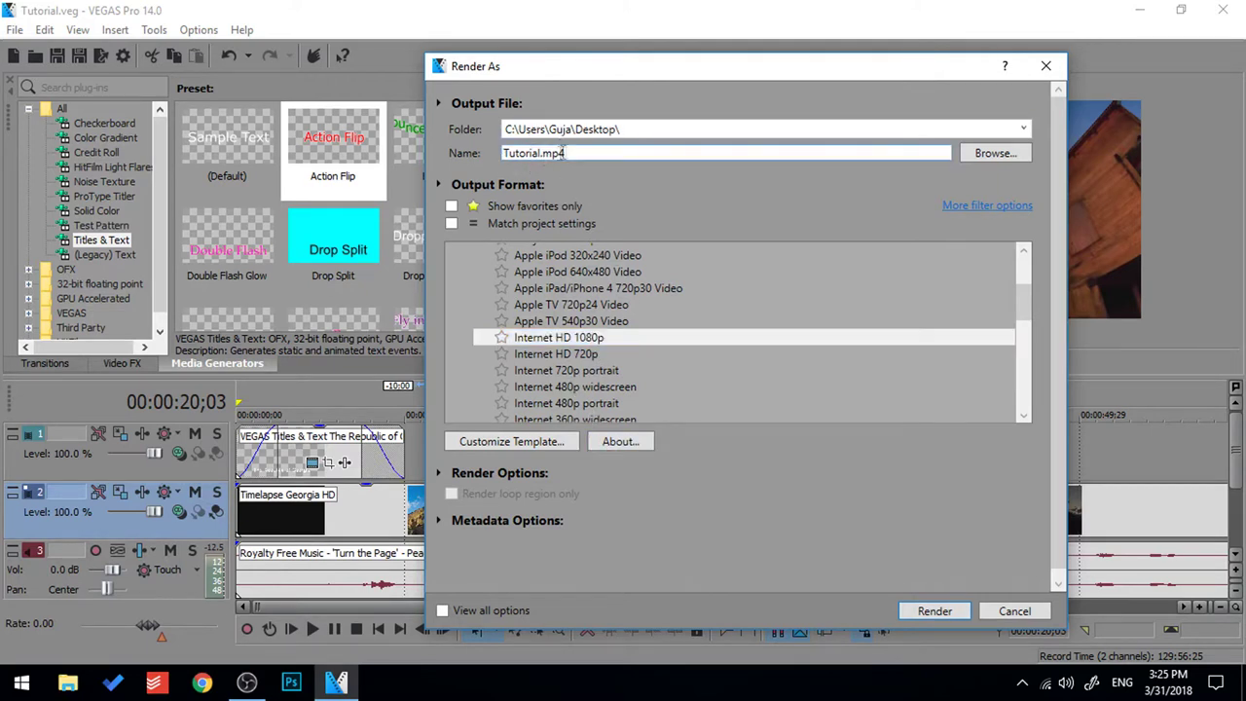
pyautogui.moveTo(573, 154); pyautogui.dragTo(501, 161)
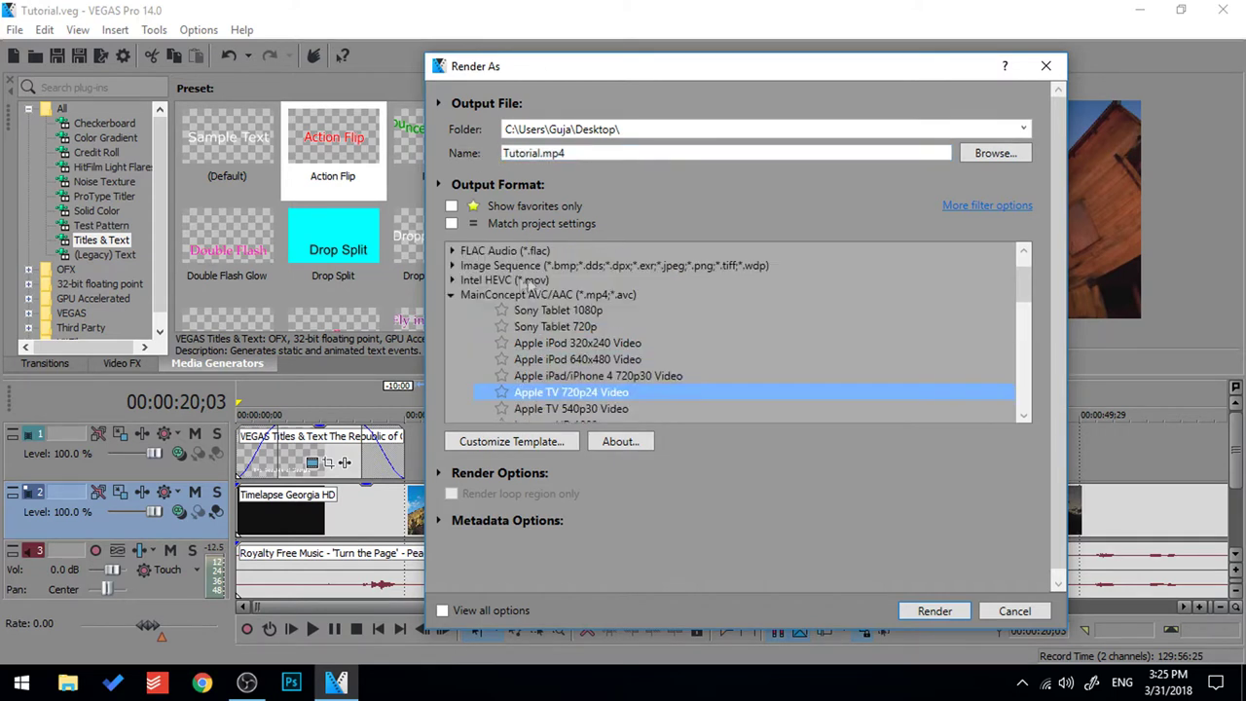
pyautogui.click(545, 296)
pyautogui.scroll(-2, 560, 331)
pyautogui.click(591, 337)
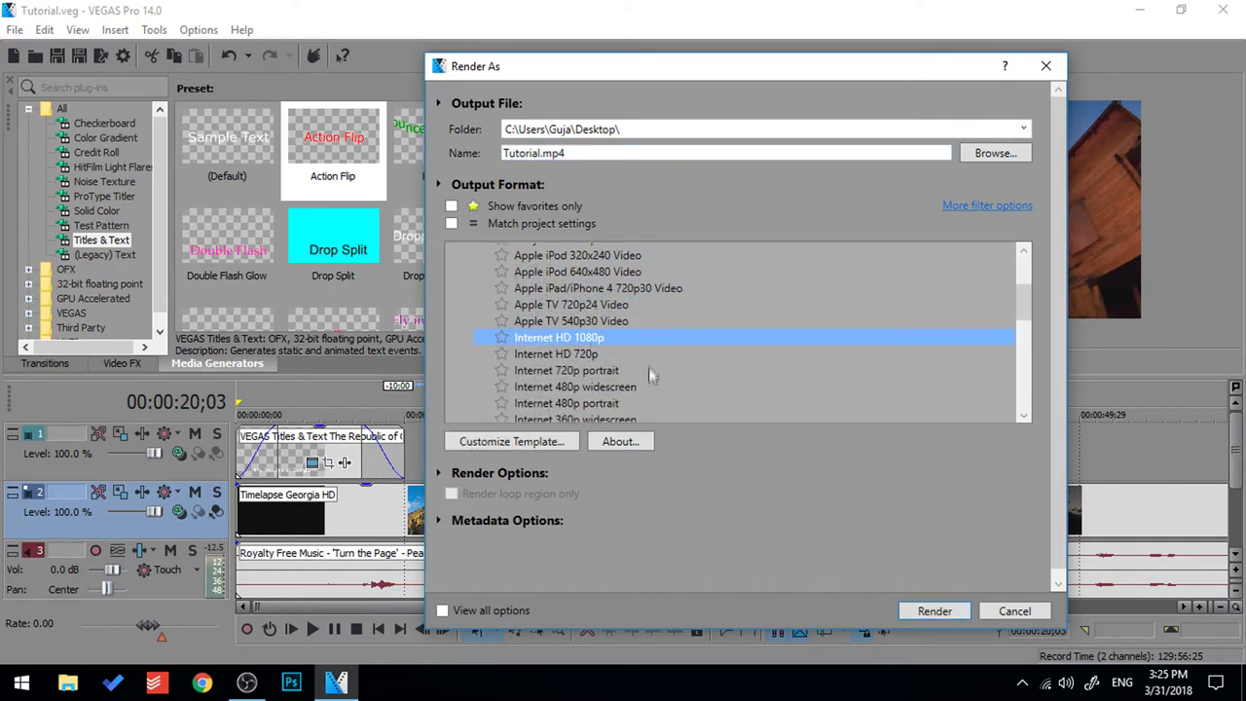
pyautogui.click(930, 608)
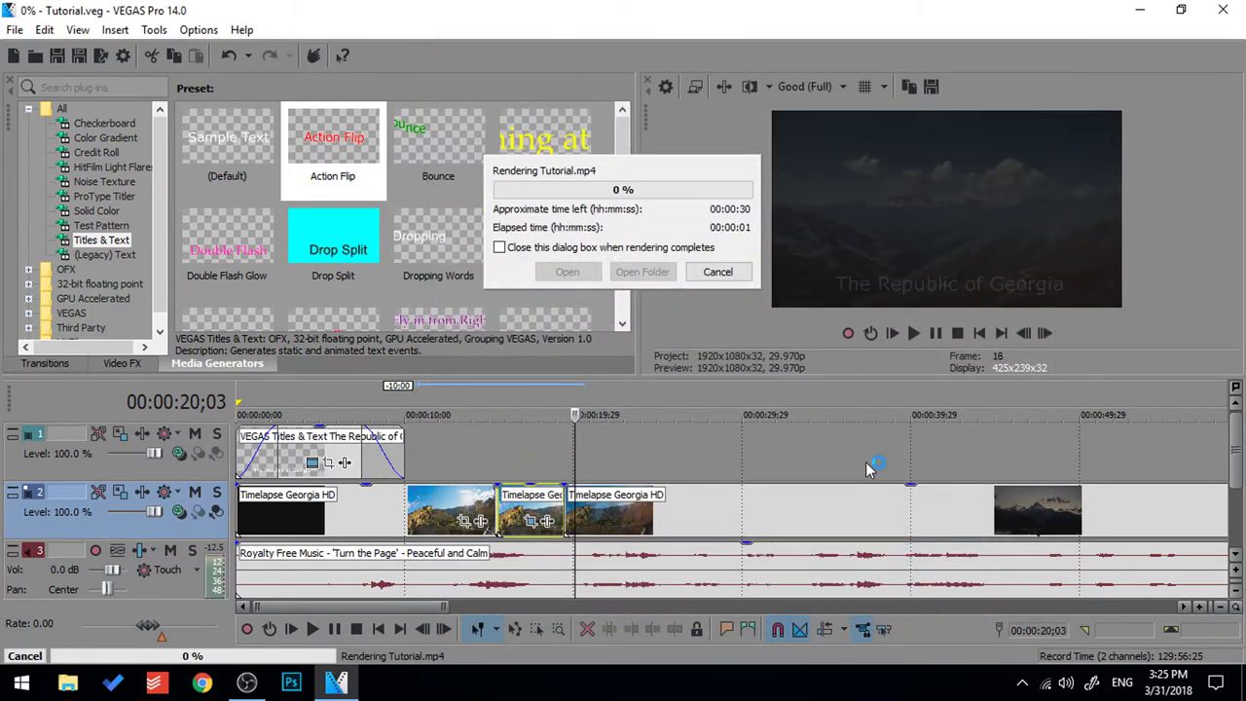